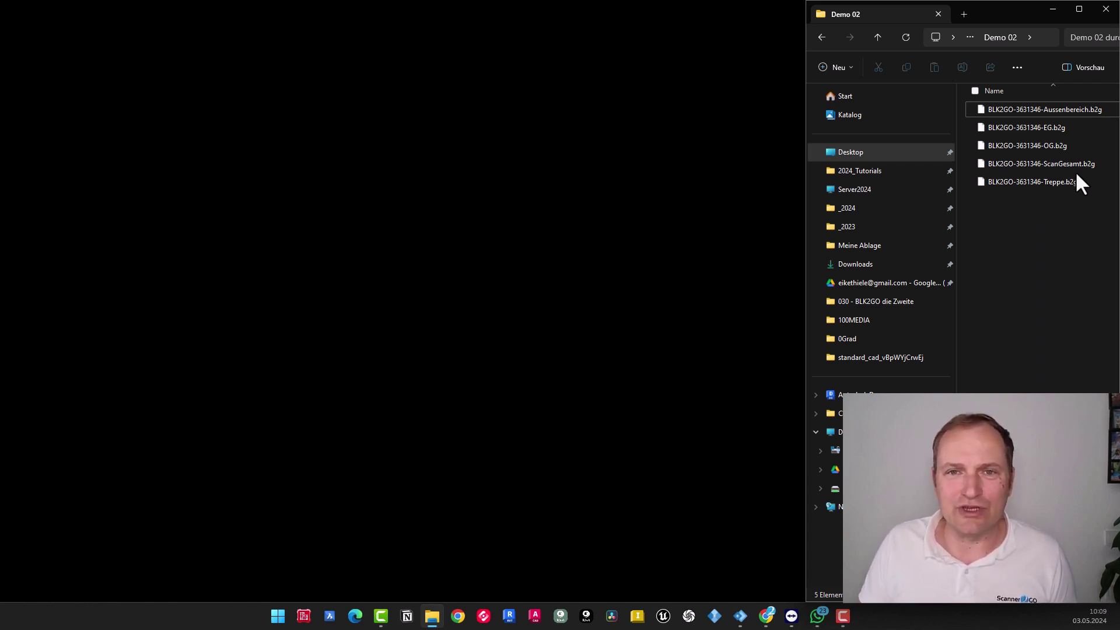
Step: Switch to the PinPoint Registration Tool and start a new registration project
{"action": "mouse_move", "coordinate": [1084, 159]}
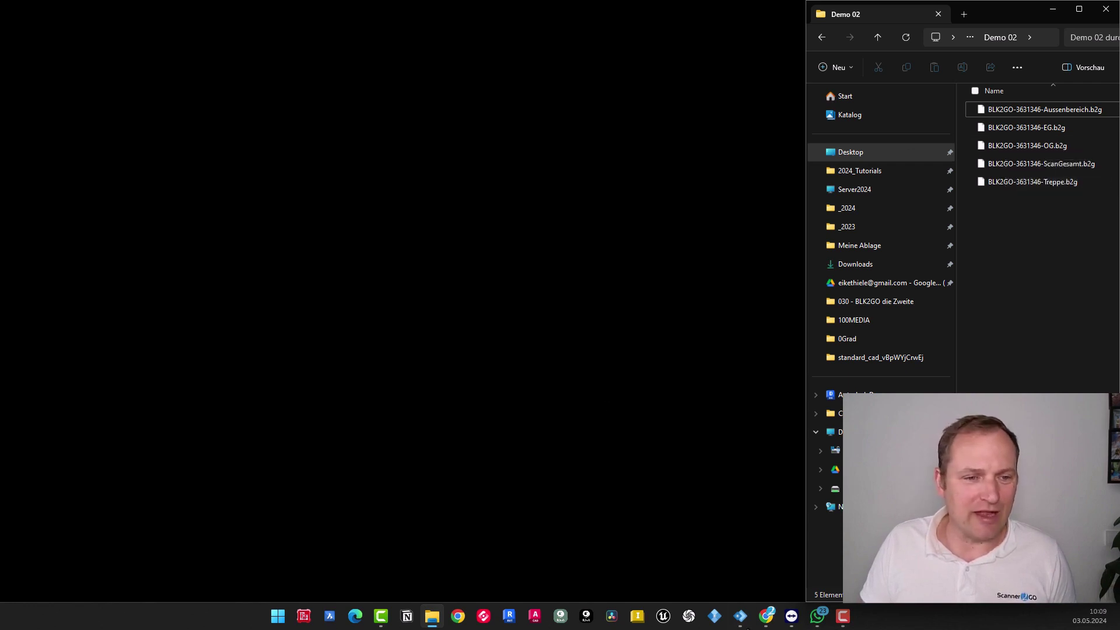
{"action": "left_click", "coordinate": [741, 622]}
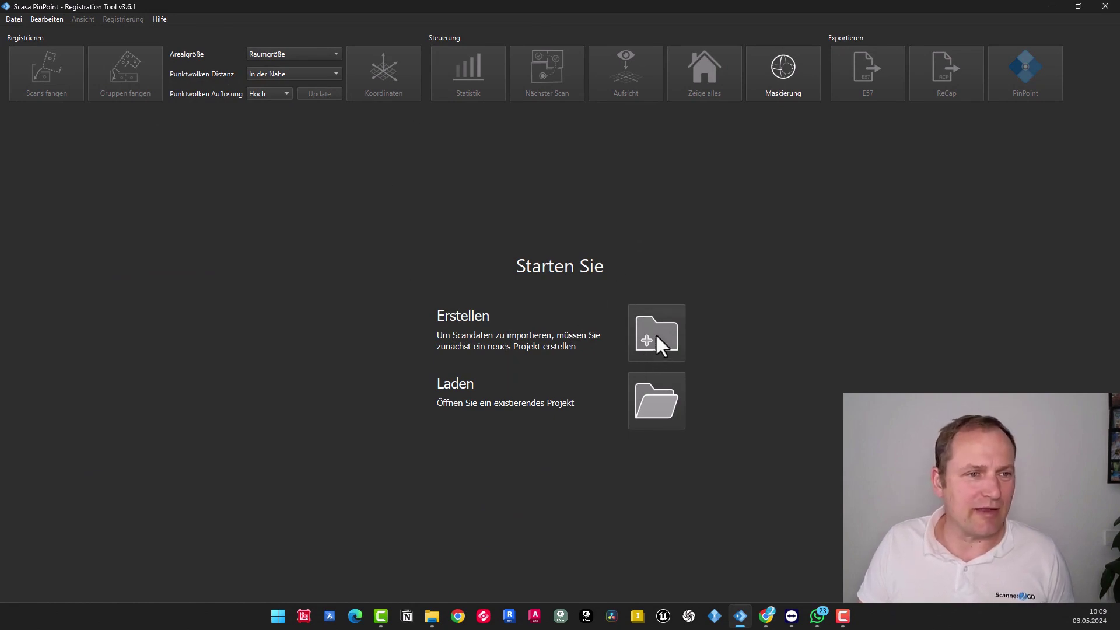
{"action": "left_click", "coordinate": [656, 334]}
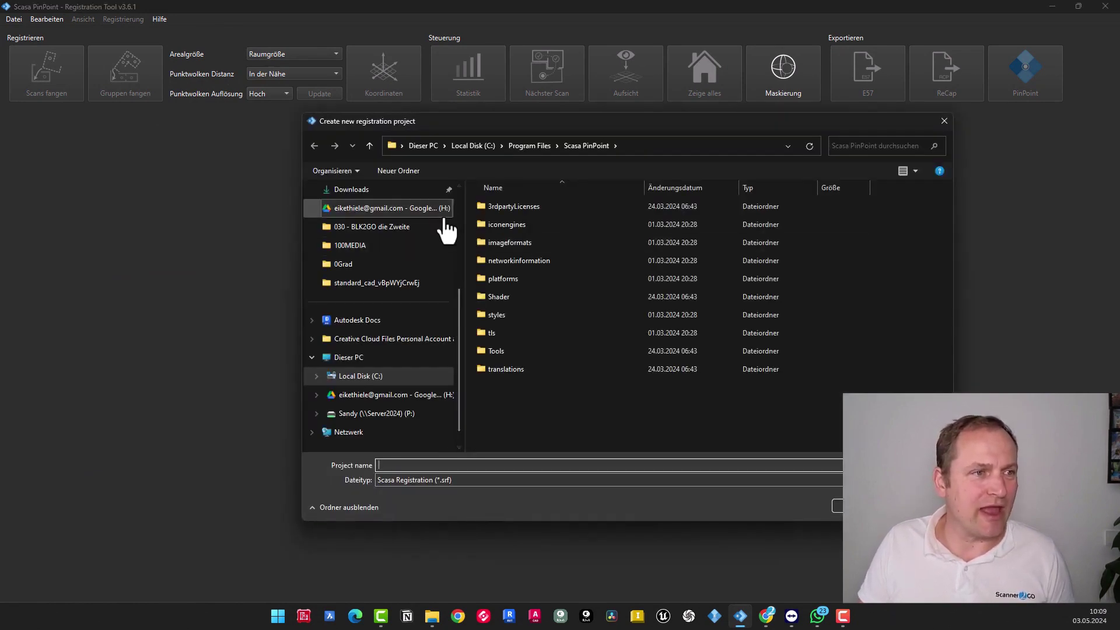
Step: Place the project in Desktop > Demo 02 and name it BLK2GO_Reg
{"action": "scroll", "coordinate": [346, 292], "scroll_direction": "up", "scroll_amount": 3}
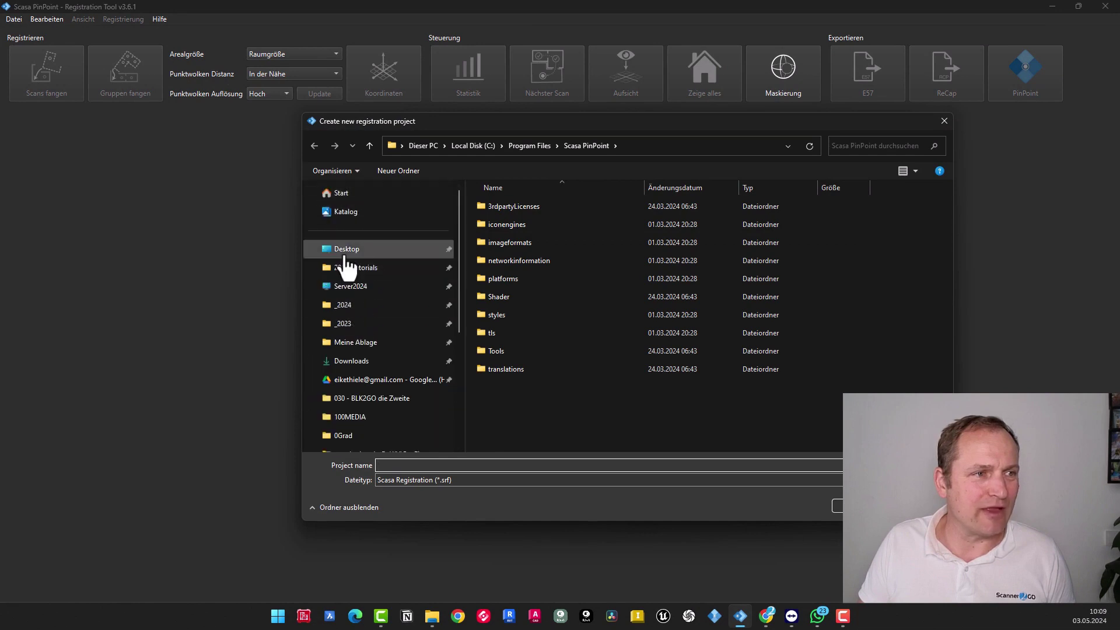
{"action": "left_click", "coordinate": [345, 251]}
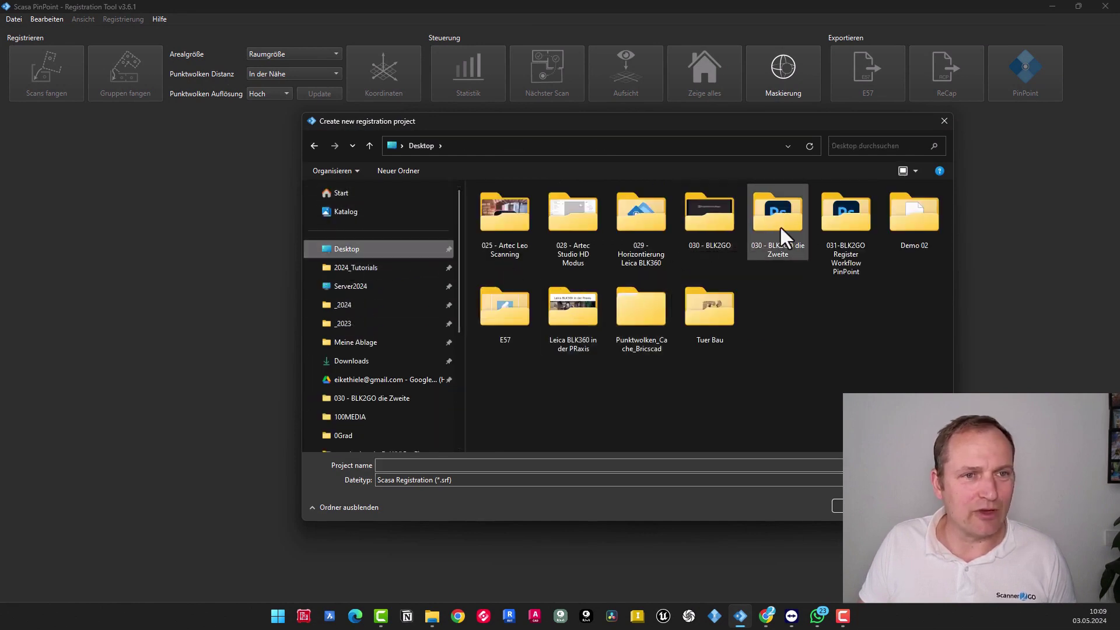
{"action": "double_click", "coordinate": [921, 225]}
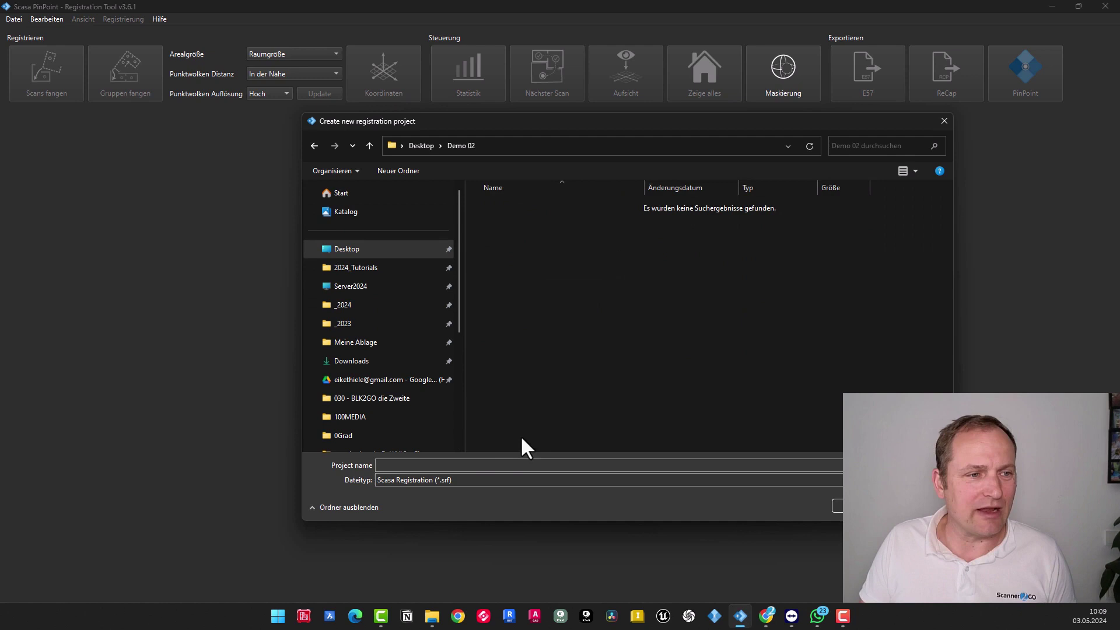
{"action": "left_click", "coordinate": [483, 465]}
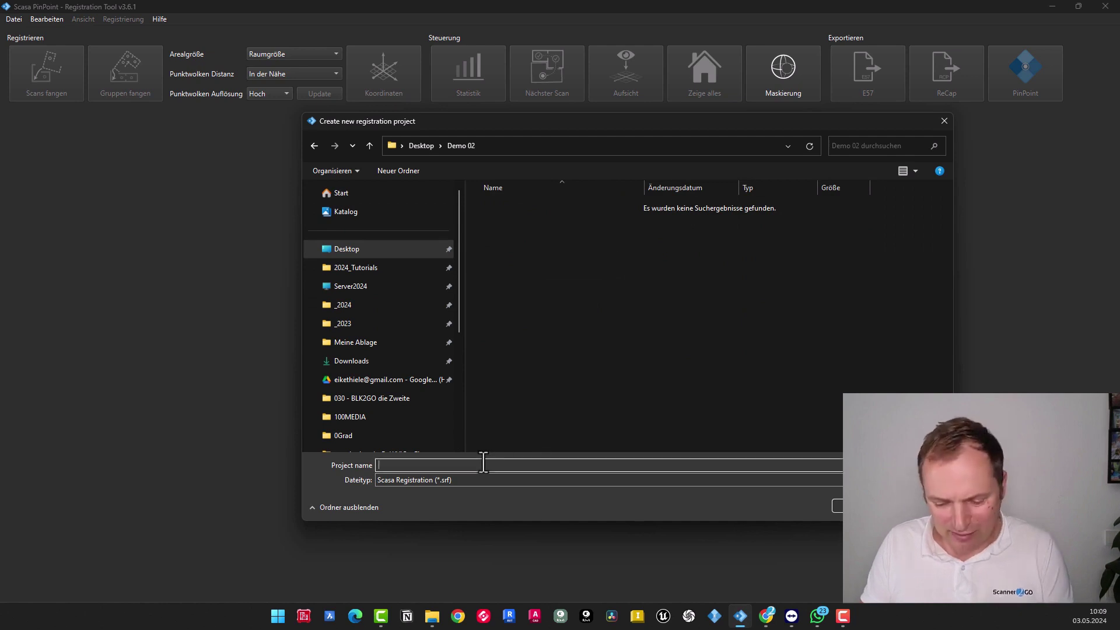
{"action": "type", "text": "BLK2"}
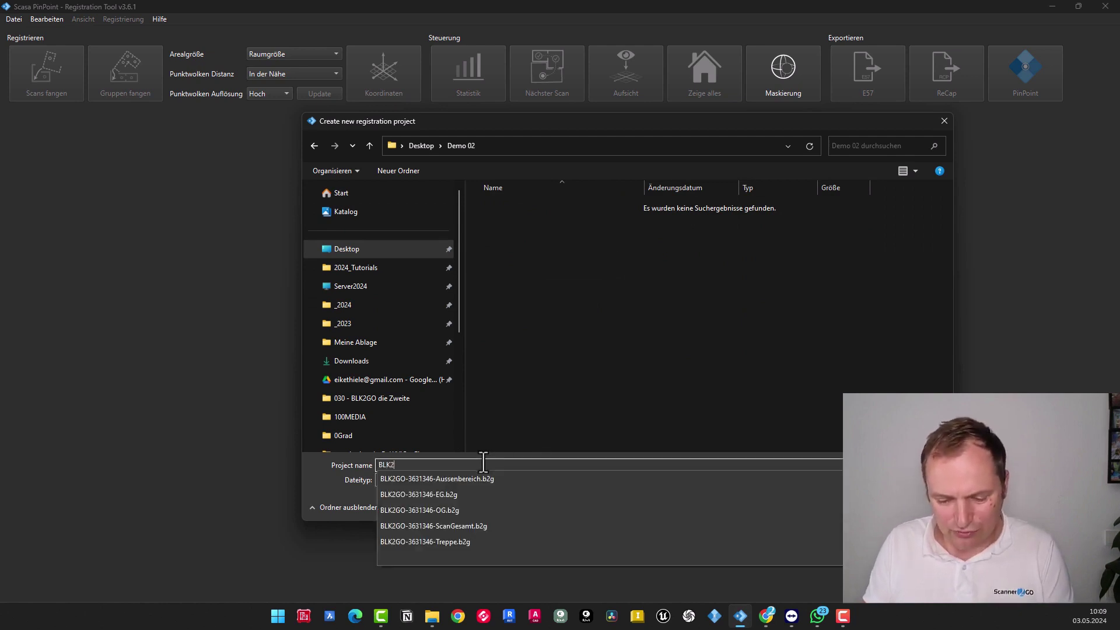
{"action": "type", "text": "GO_Reg"}
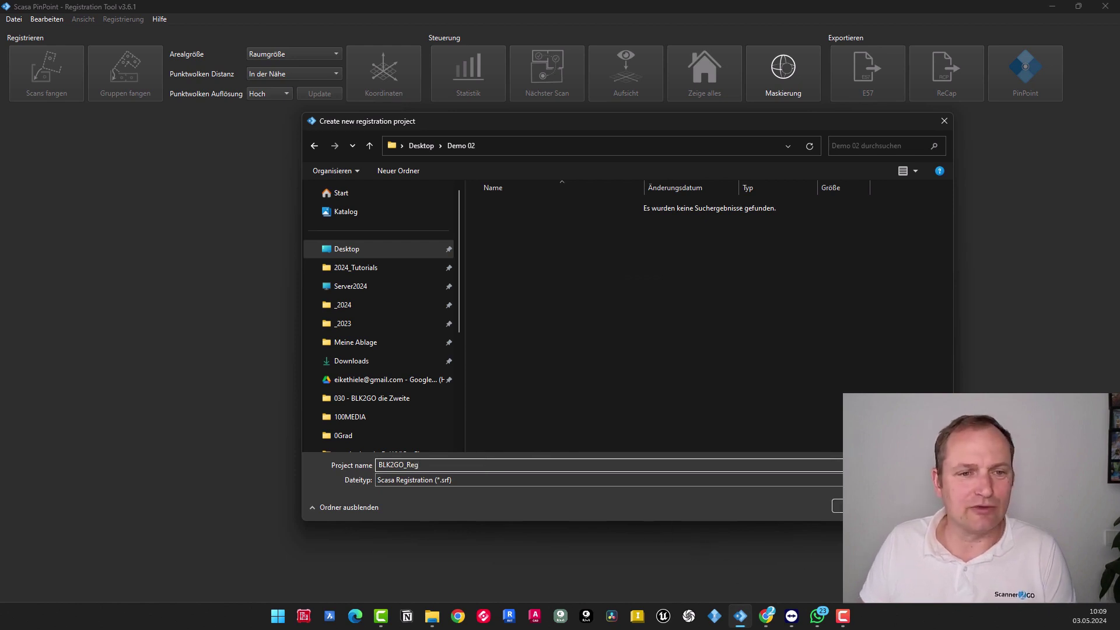
Step: Create the BLK2GO_Reg project and begin a Leica B2G scan import
{"action": "left_click", "coordinate": [861, 506]}
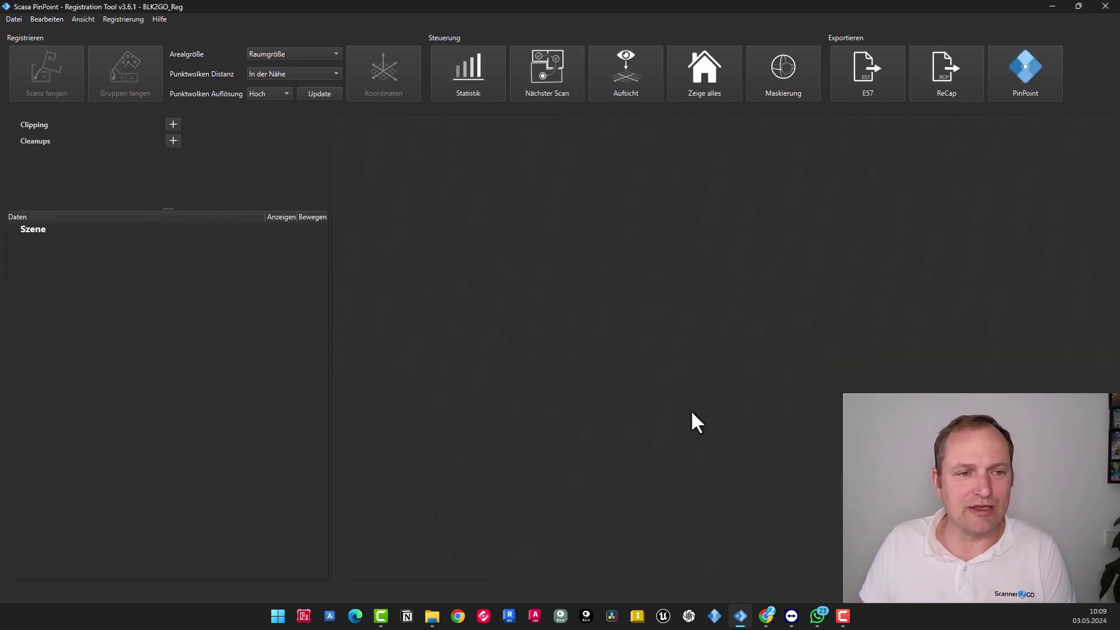
{"action": "left_click", "coordinate": [13, 19]}
{"action": "mouse_move", "coordinate": [43, 76]}
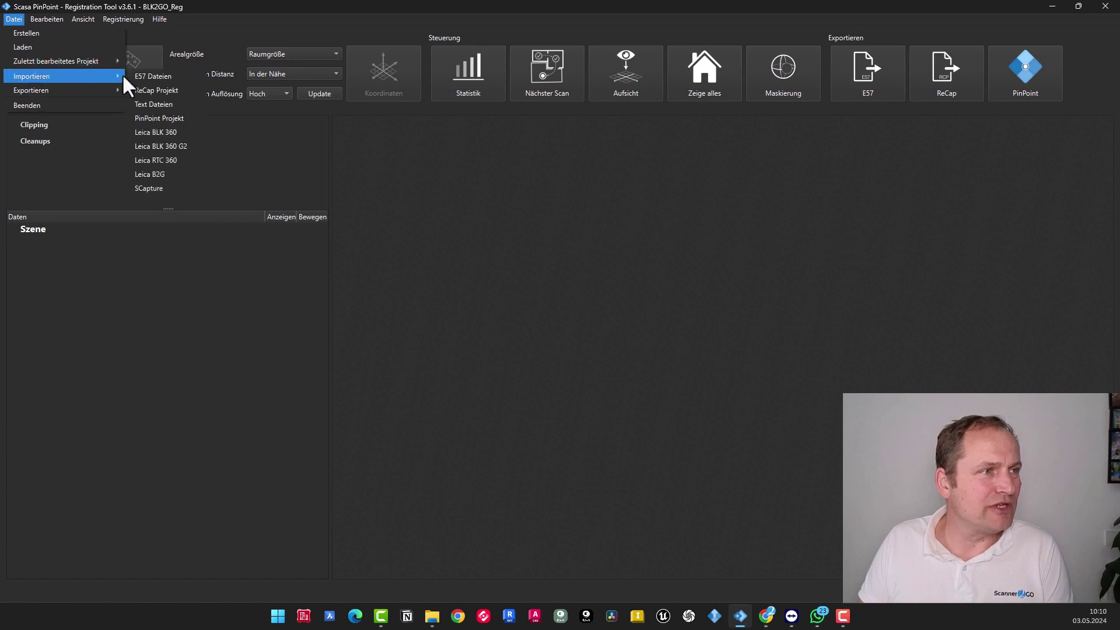
{"action": "left_click", "coordinate": [160, 174]}
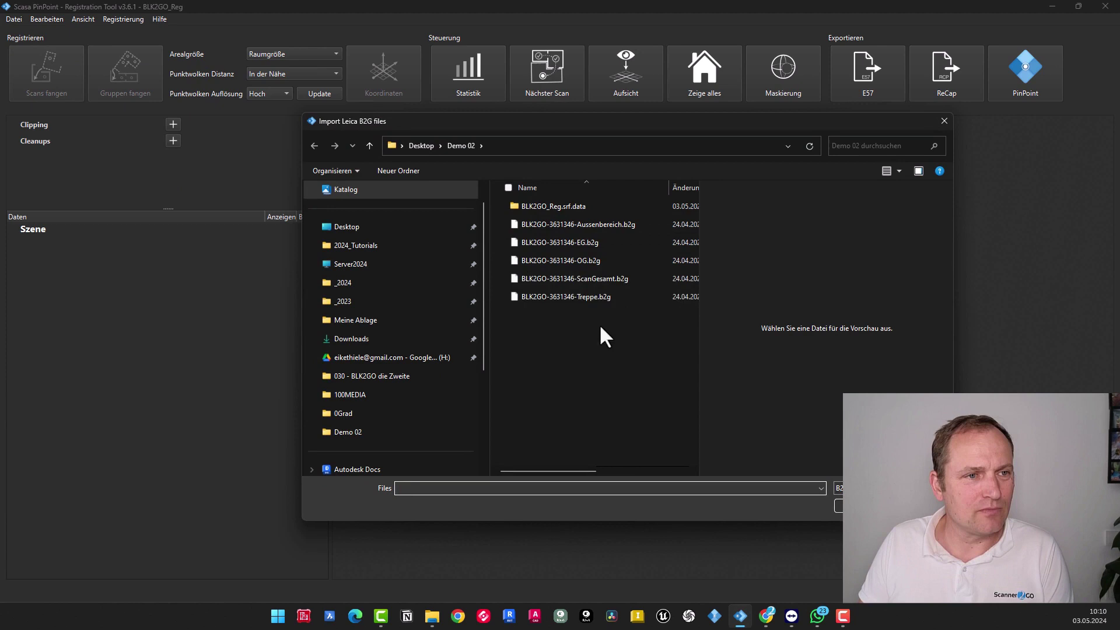
Step: Select the Treppe, OG, EG and Aussenbereich .b2g scans and load them
{"action": "left_click", "coordinate": [583, 299]}
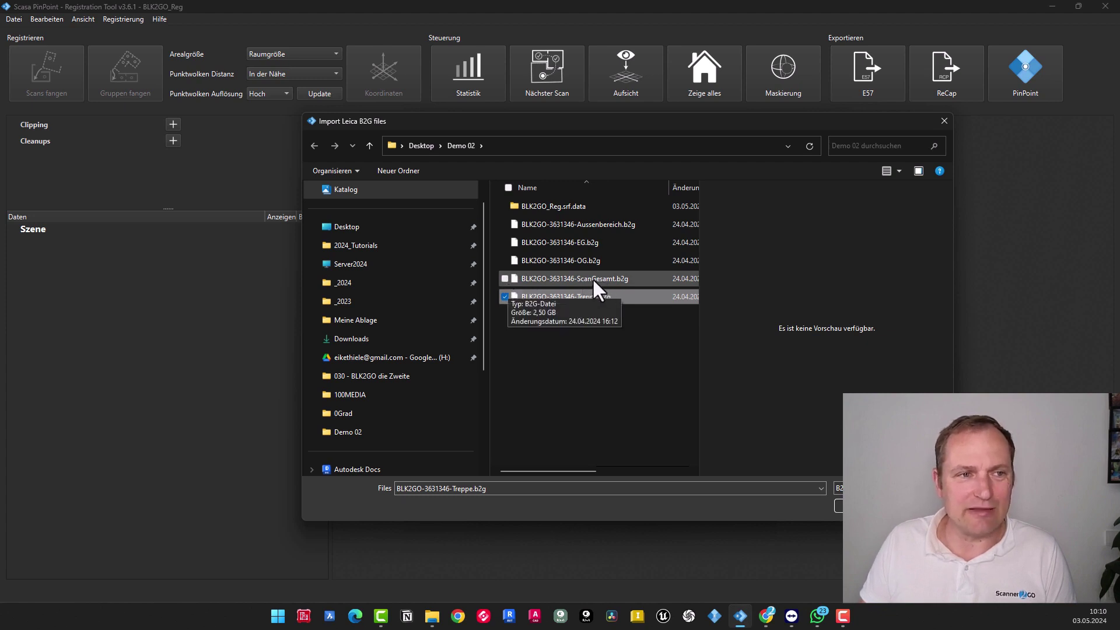
{"action": "left_click", "coordinate": [506, 260]}
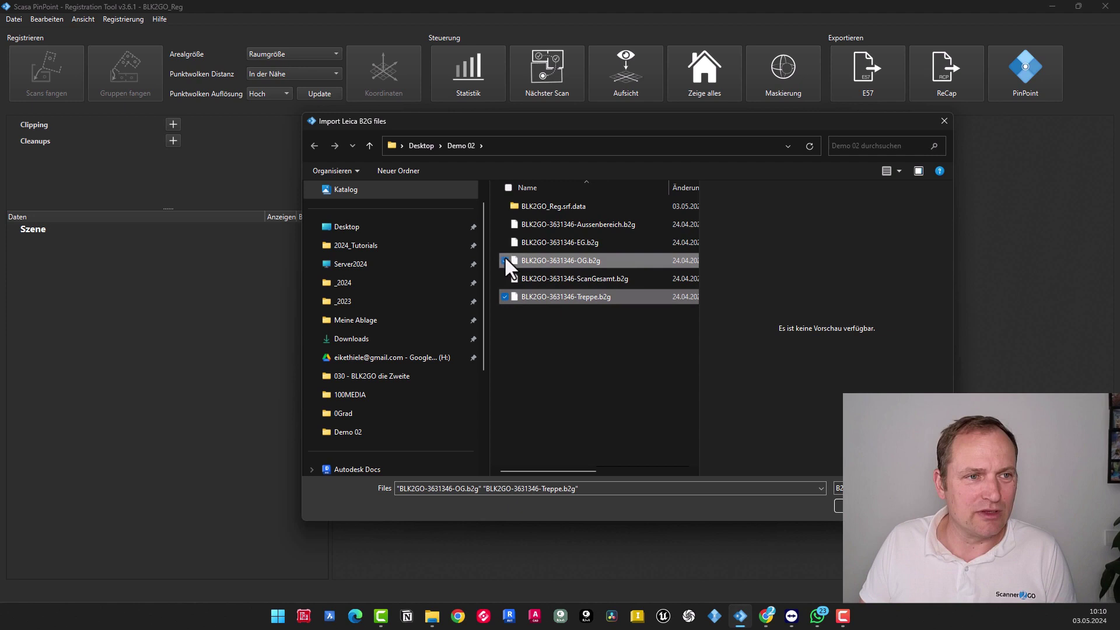
{"action": "left_click", "coordinate": [504, 242]}
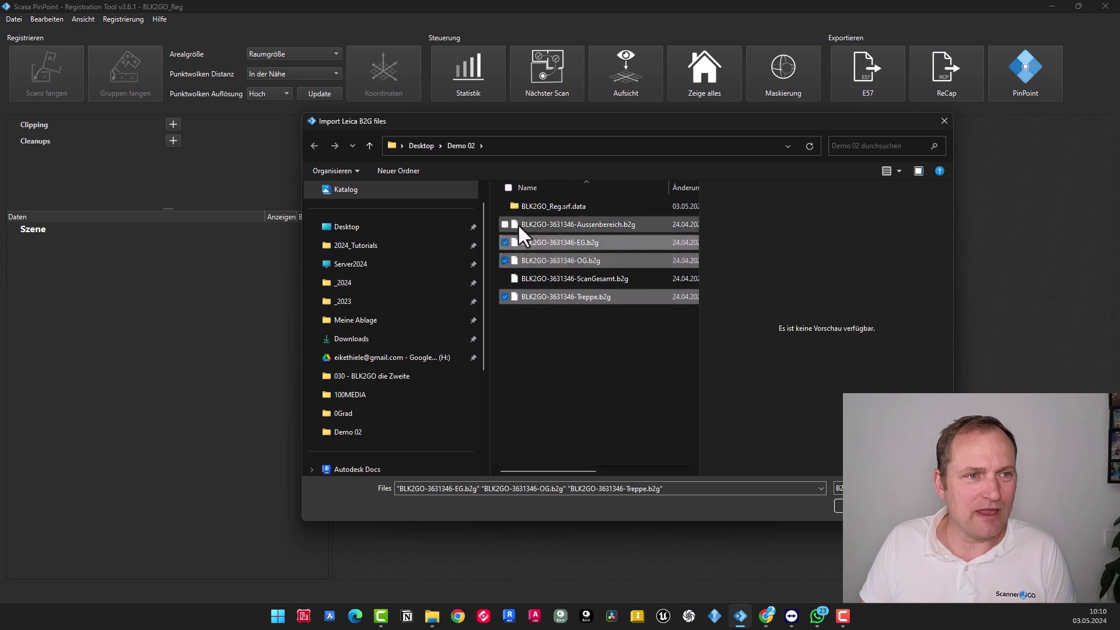
{"action": "left_click", "coordinate": [549, 224], "text": "ctrl"}
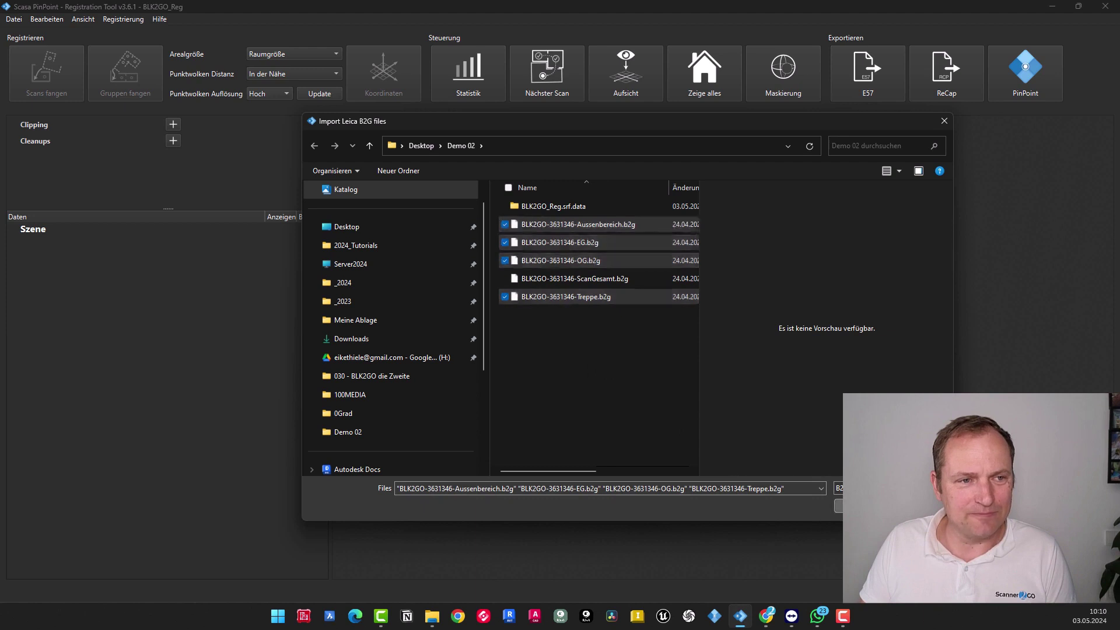
{"action": "left_click", "coordinate": [862, 506]}
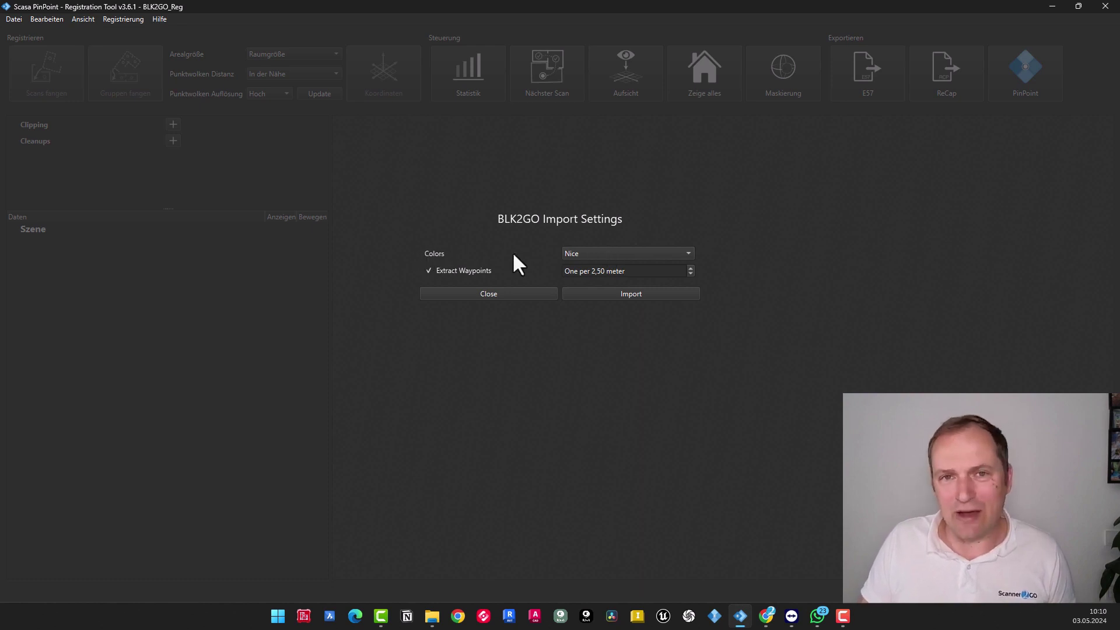
{"action": "left_click", "coordinate": [615, 253]}
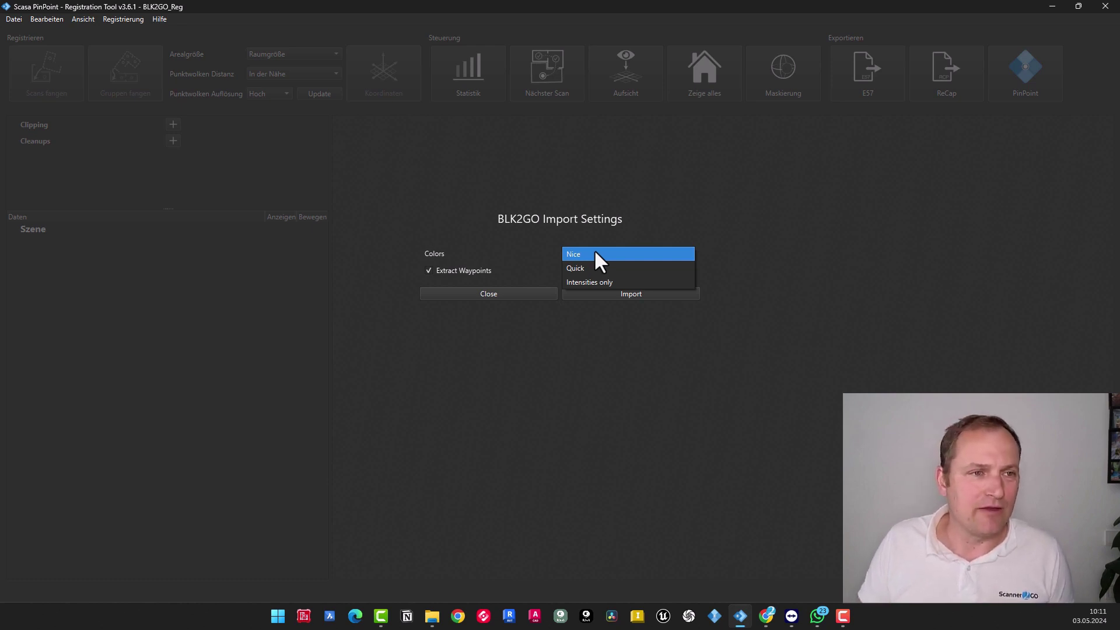
{"action": "left_click", "coordinate": [594, 251]}
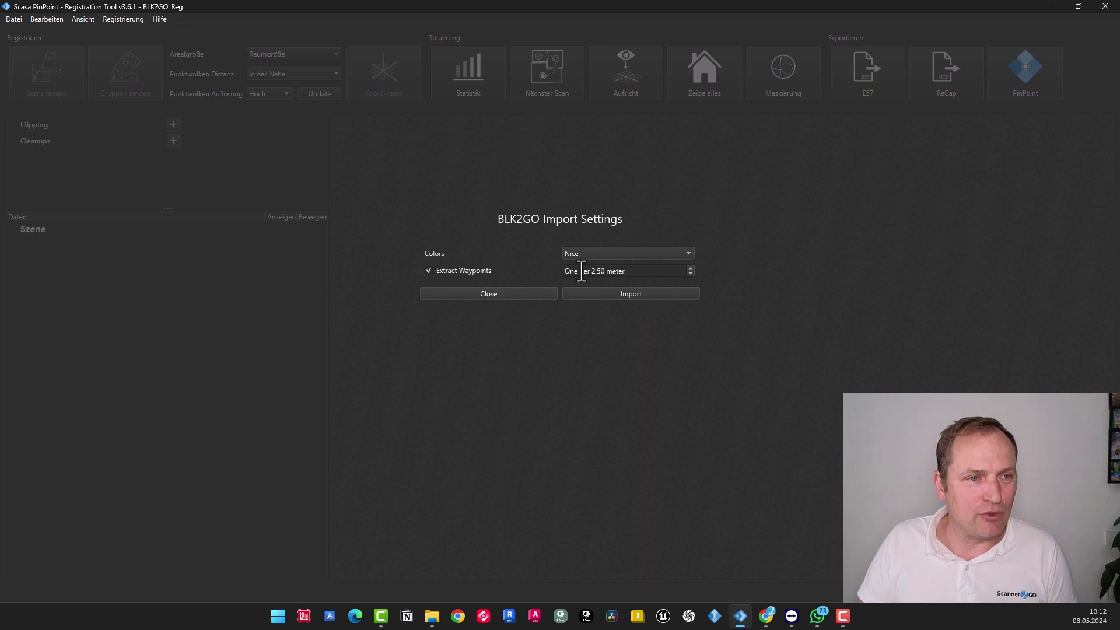
Step: Import the four BLK2GO scans and let extraction finish
{"action": "left_click", "coordinate": [625, 294]}
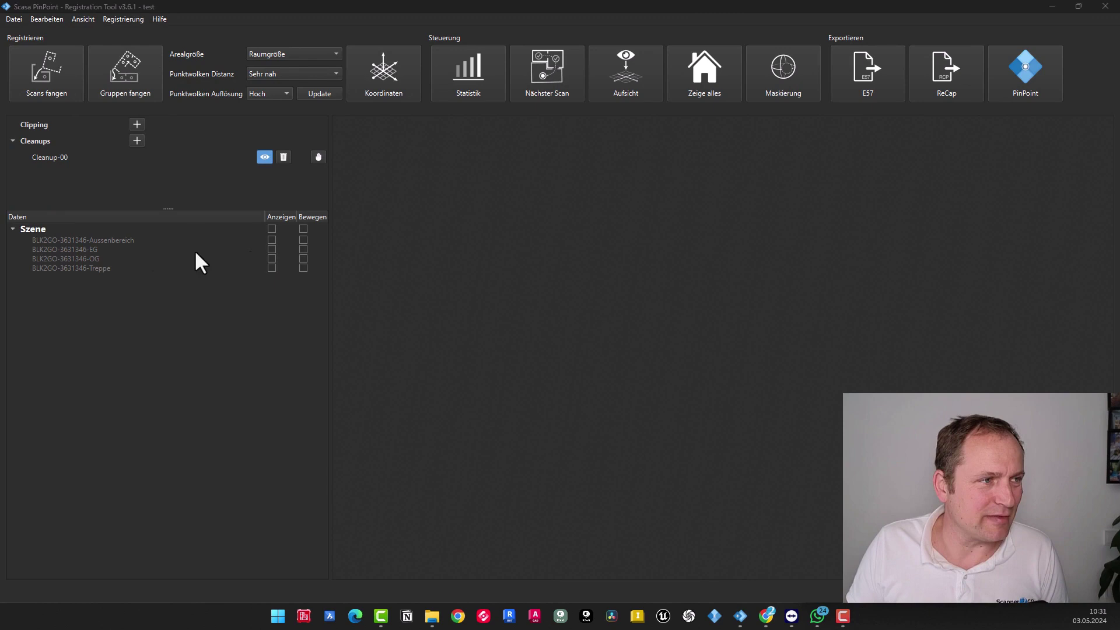
Step: Display the BLK2GO-EG point cloud and orbit around its ground-floor rooms from several angles
{"action": "left_click", "coordinate": [272, 249]}
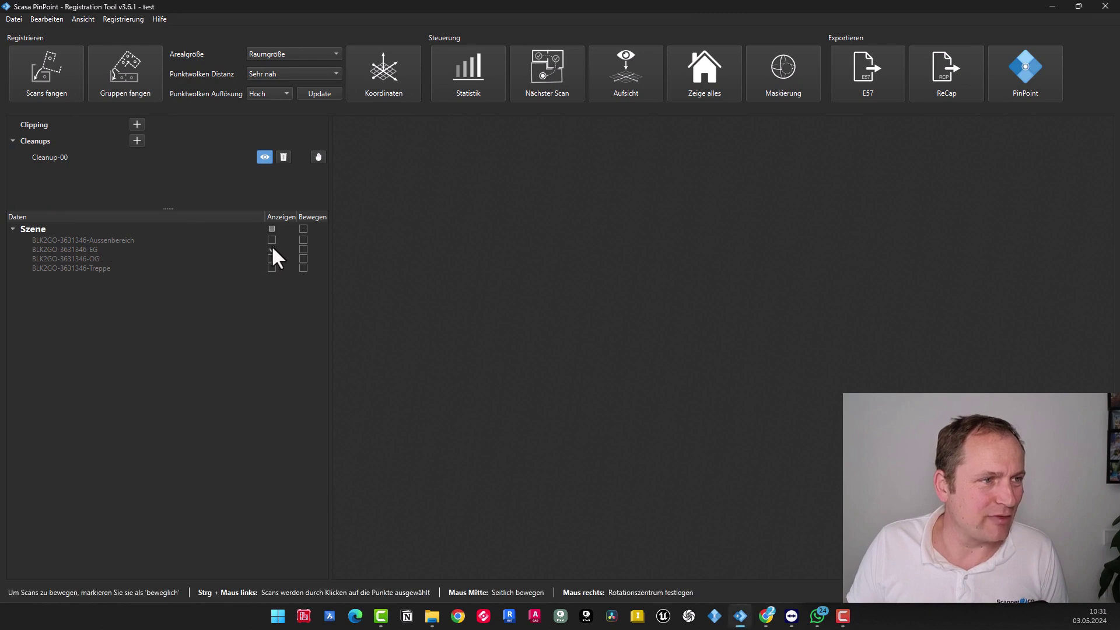
{"action": "scroll", "coordinate": [901, 334], "scroll_direction": "up", "scroll_amount": 10}
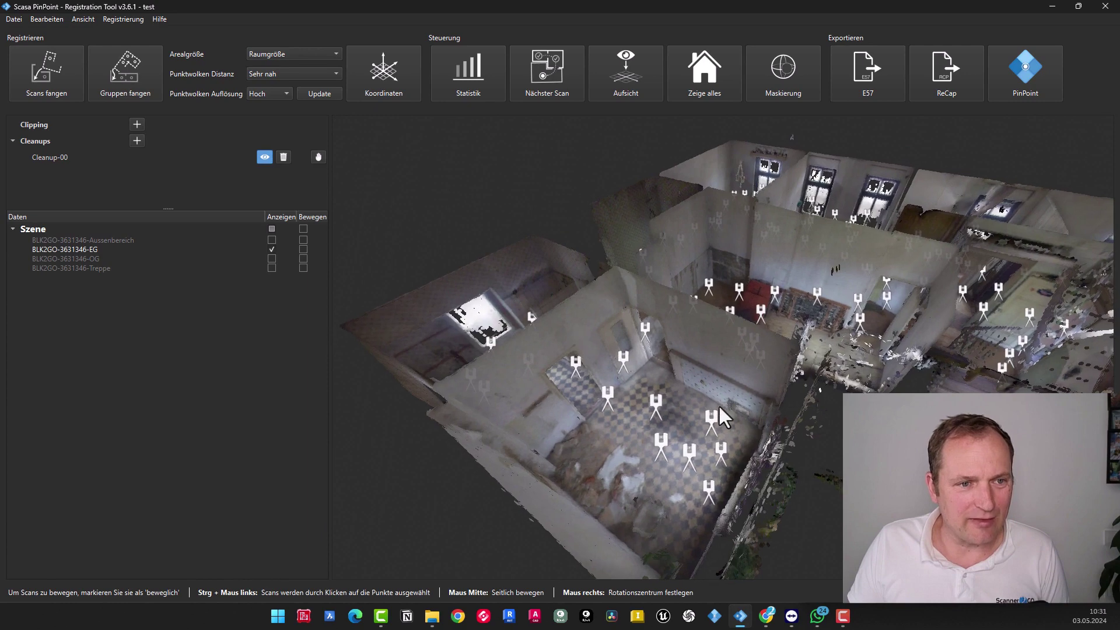
{"action": "mouse_move", "coordinate": [724, 416]}
{"action": "left_mouse_down"}
{"action": "mouse_move", "coordinate": [671, 423]}
{"action": "mouse_move", "coordinate": [703, 419]}
{"action": "left_mouse_up"}
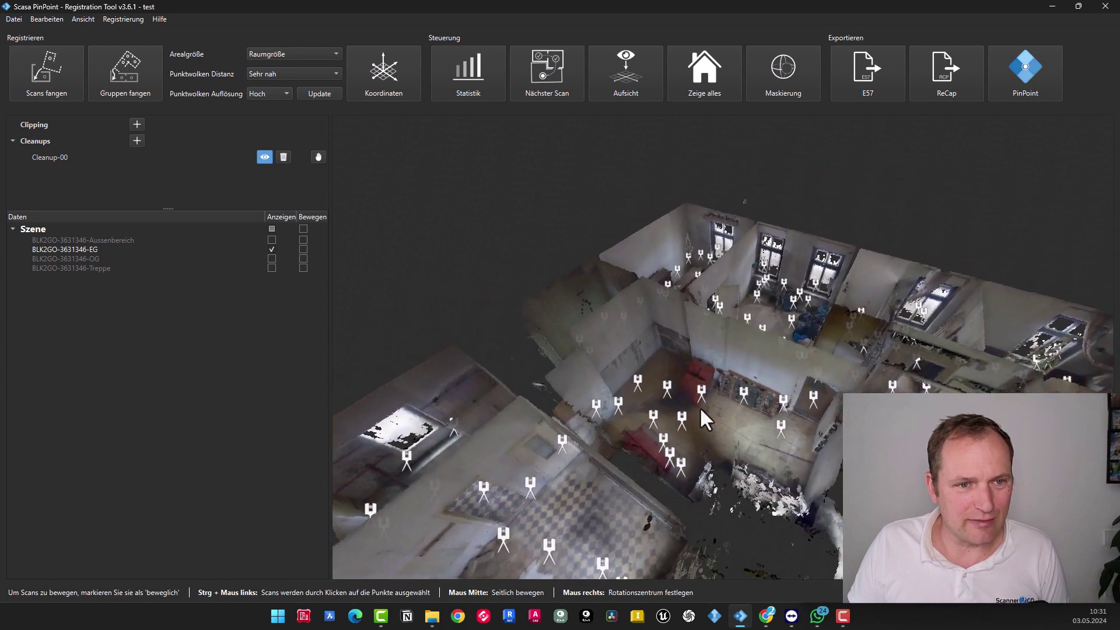
{"action": "mouse_move", "coordinate": [796, 329]}
{"action": "left_mouse_down"}
{"action": "mouse_move", "coordinate": [784, 334]}
{"action": "mouse_move", "coordinate": [796, 331]}
{"action": "left_mouse_up"}
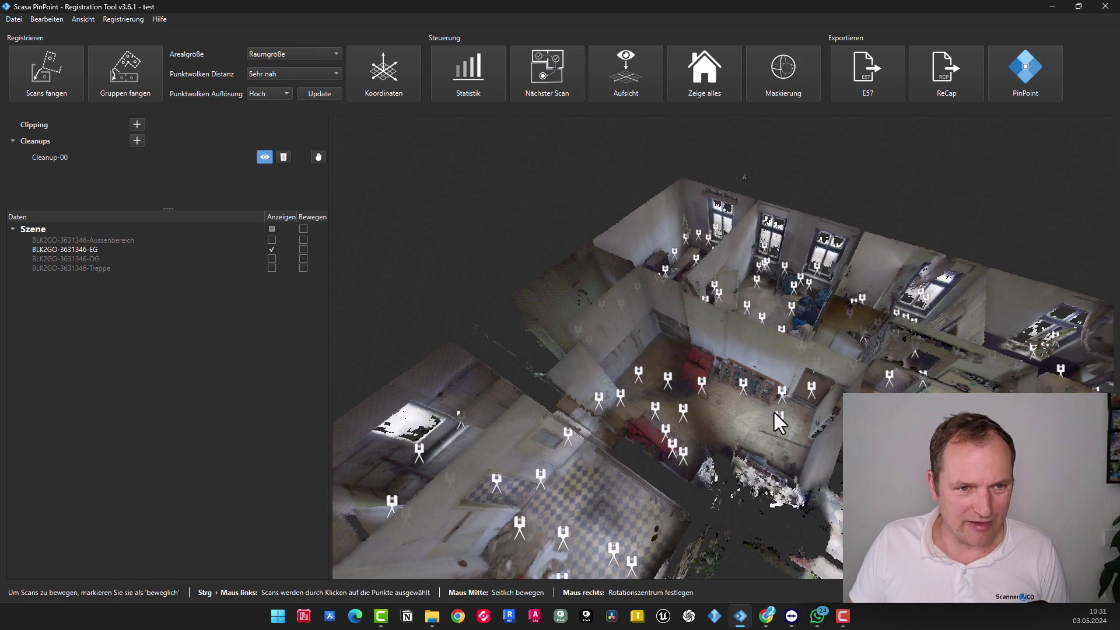
{"action": "left_click_drag", "start_coordinate": [775, 412], "coordinate": [795, 376]}
{"action": "left_click_drag", "start_coordinate": [727, 429], "coordinate": [723, 387]}
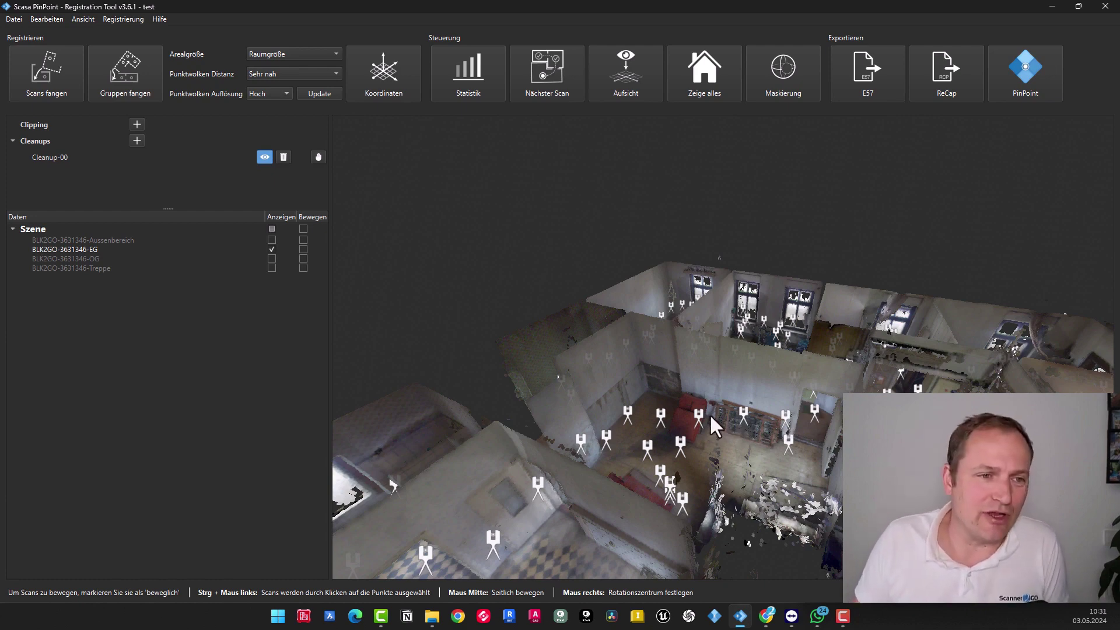
{"action": "scroll", "coordinate": [726, 436], "scroll_direction": "down", "scroll_amount": 3}
{"action": "scroll", "coordinate": [733, 432], "scroll_direction": "up", "scroll_amount": 5}
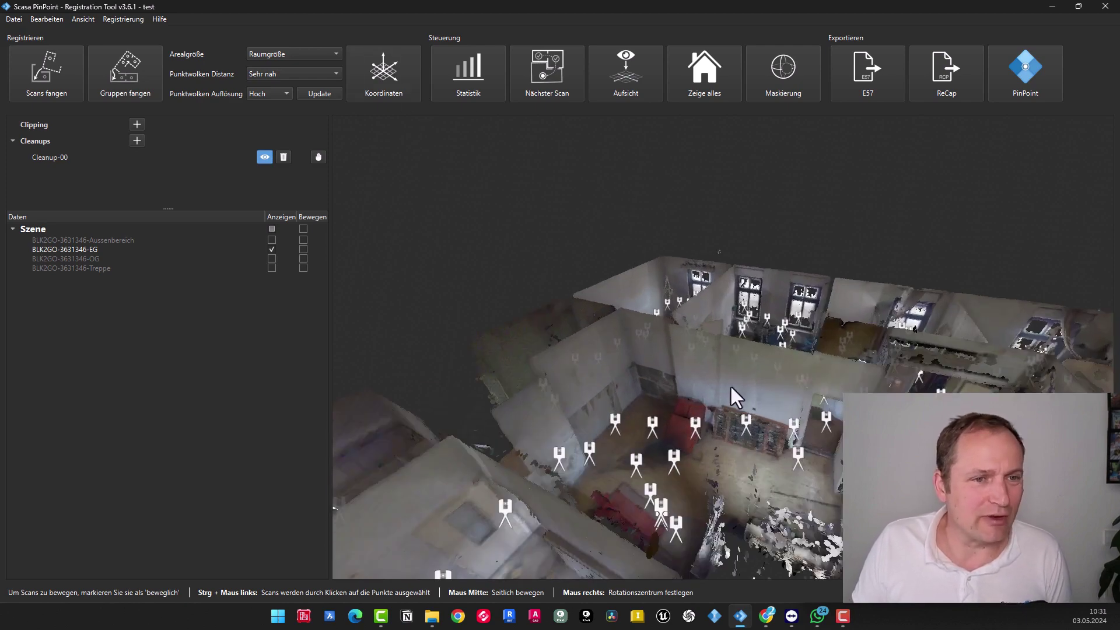
{"action": "left_click_drag", "start_coordinate": [758, 383], "coordinate": [705, 385]}
{"action": "left_click_drag", "start_coordinate": [752, 356], "coordinate": [771, 402]}
{"action": "left_click_drag", "start_coordinate": [794, 352], "coordinate": [757, 443]}
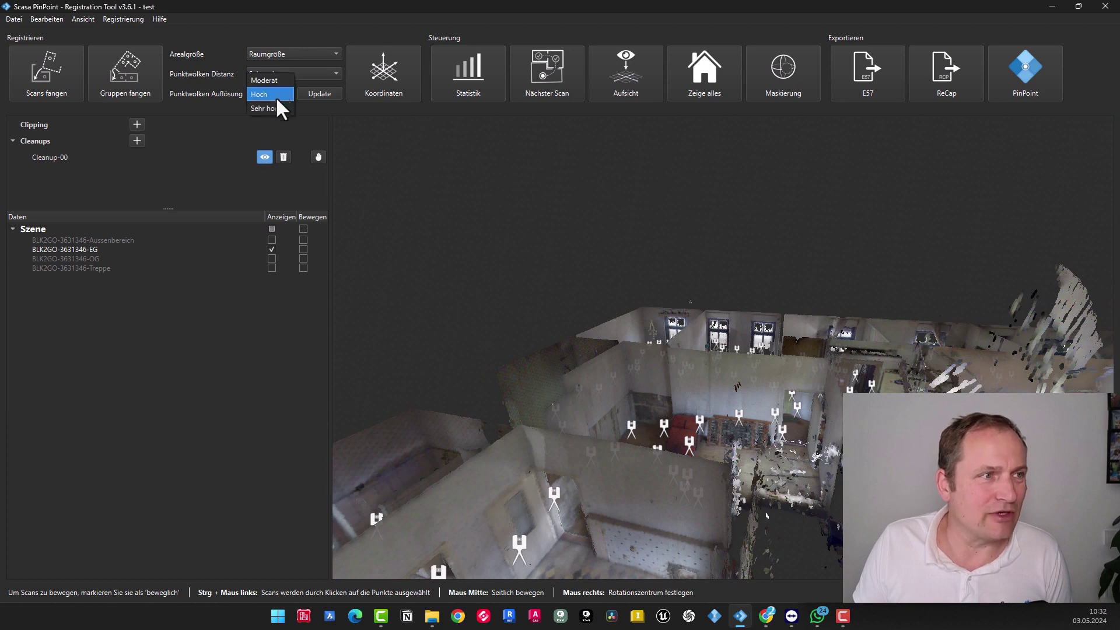
Step: Refresh the point cloud display with Update
{"action": "left_click", "coordinate": [322, 95]}
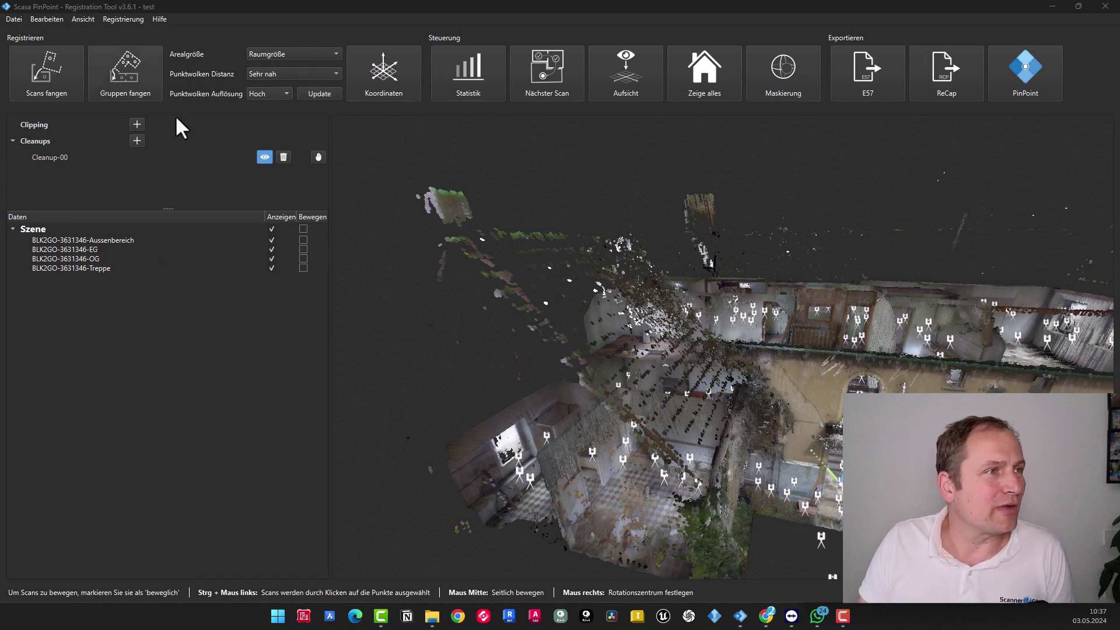
Step: Enable expert registration mode, set point cloud resolution to 0,010 m and reload the cloud
{"action": "left_click", "coordinate": [118, 18]}
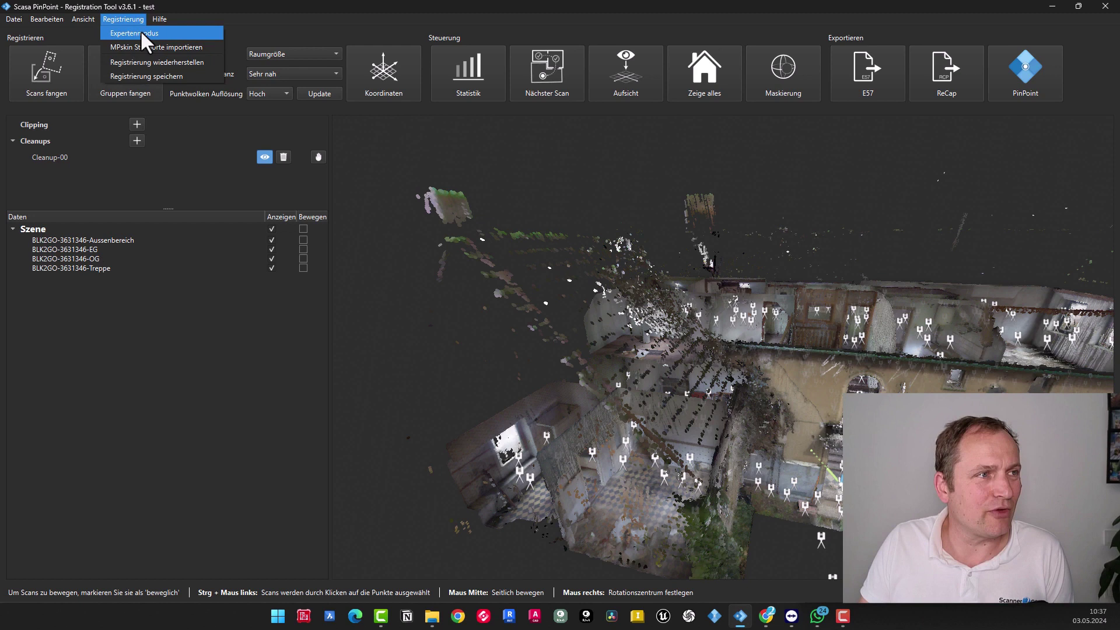
{"action": "left_click", "coordinate": [143, 35]}
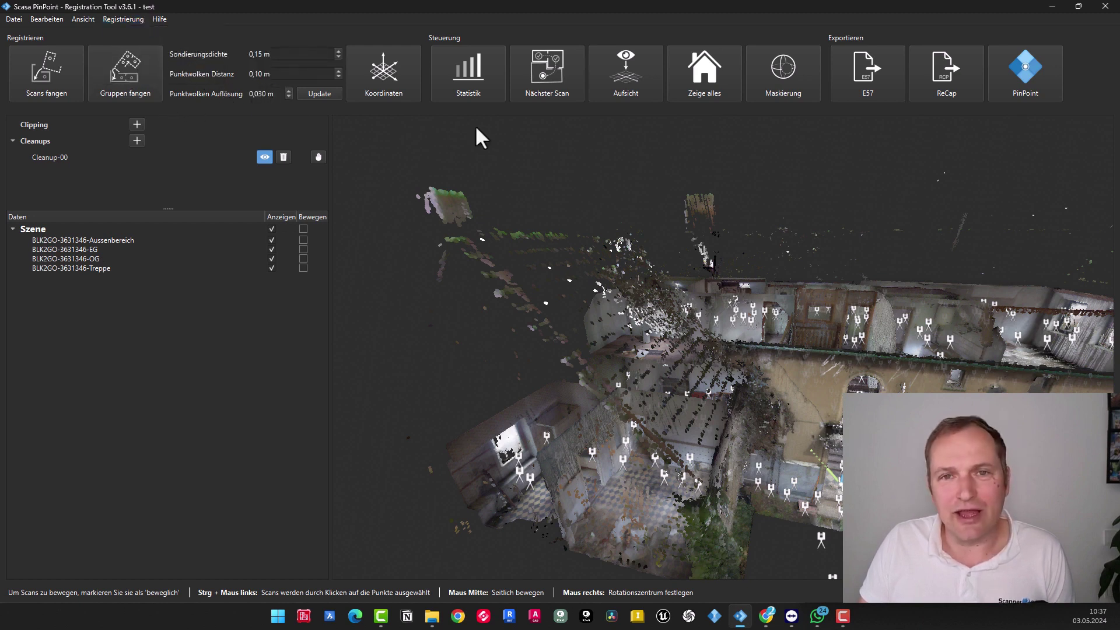
{"action": "left_click", "coordinate": [262, 94]}
{"action": "key", "text": "BackSpace"}
{"action": "type", "text": "1"}
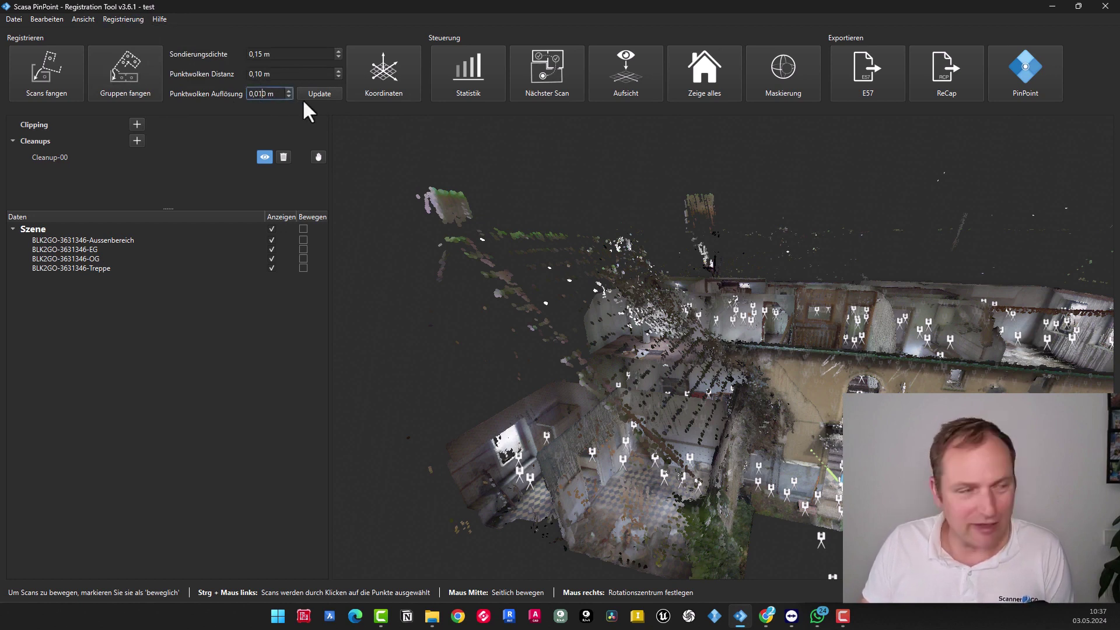
{"action": "left_click", "coordinate": [356, 134]}
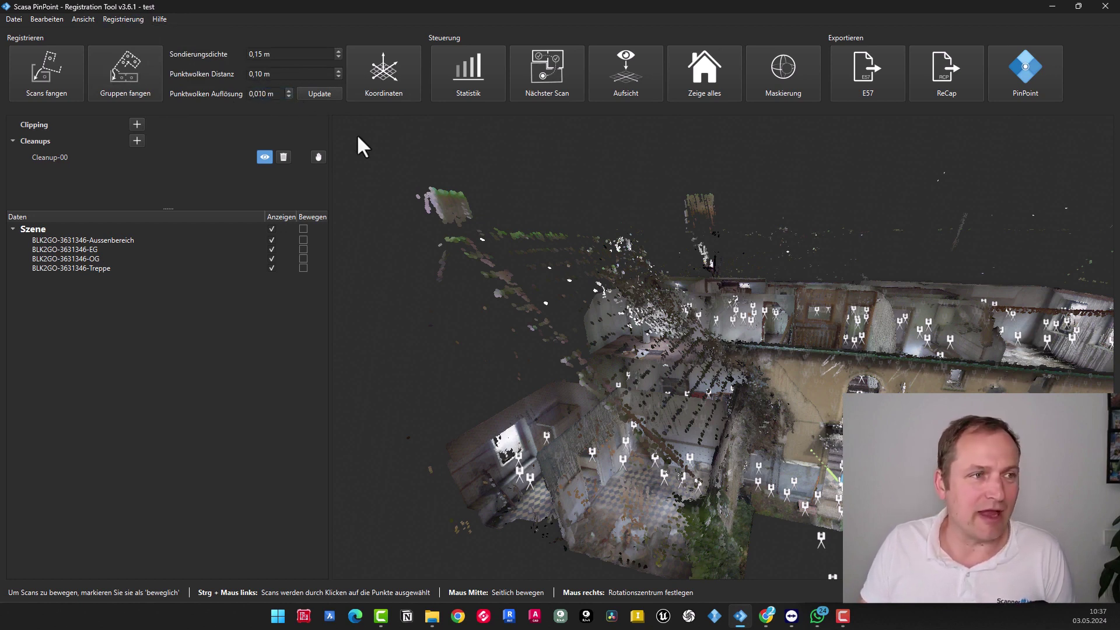
{"action": "left_click", "coordinate": [319, 94]}
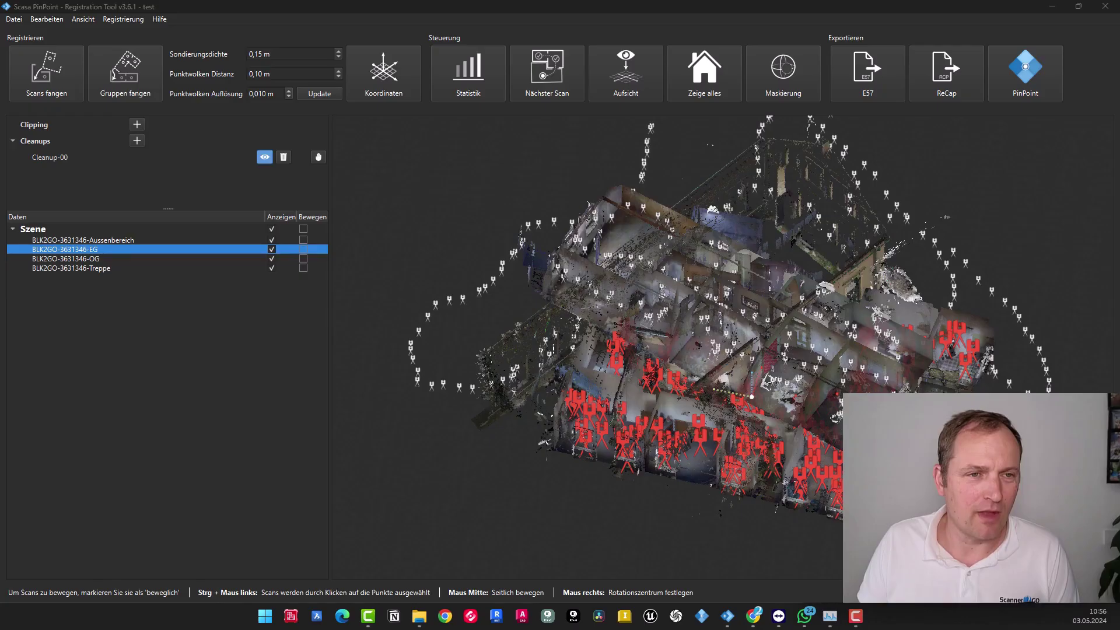
{"action": "left_click_drag", "start_coordinate": [671, 377], "coordinate": [744, 367]}
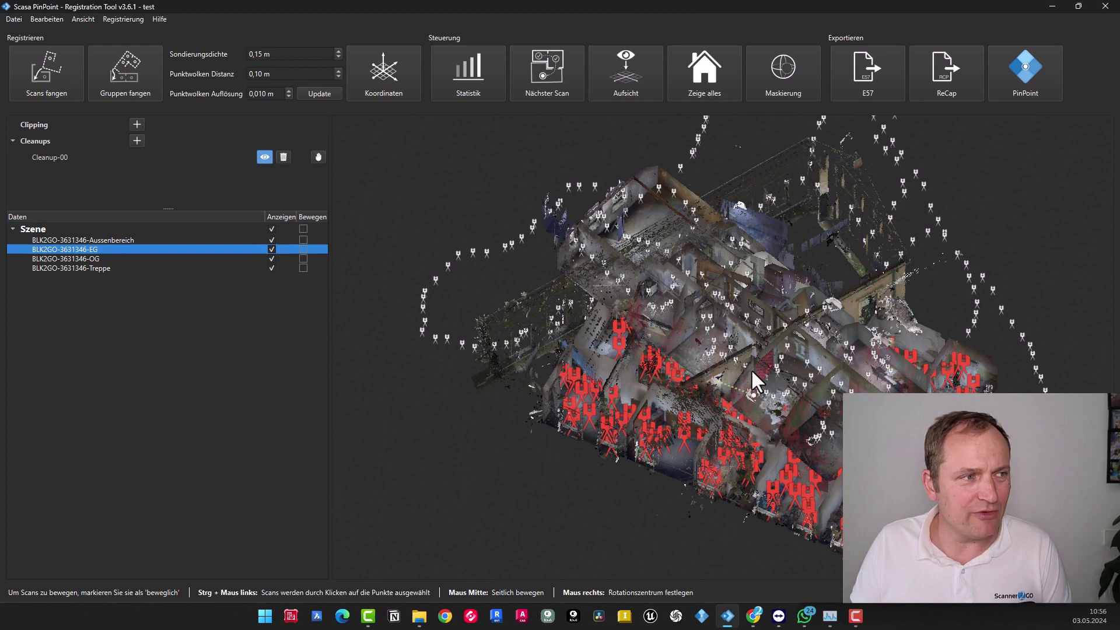
{"action": "left_click_drag", "start_coordinate": [775, 363], "coordinate": [771, 286]}
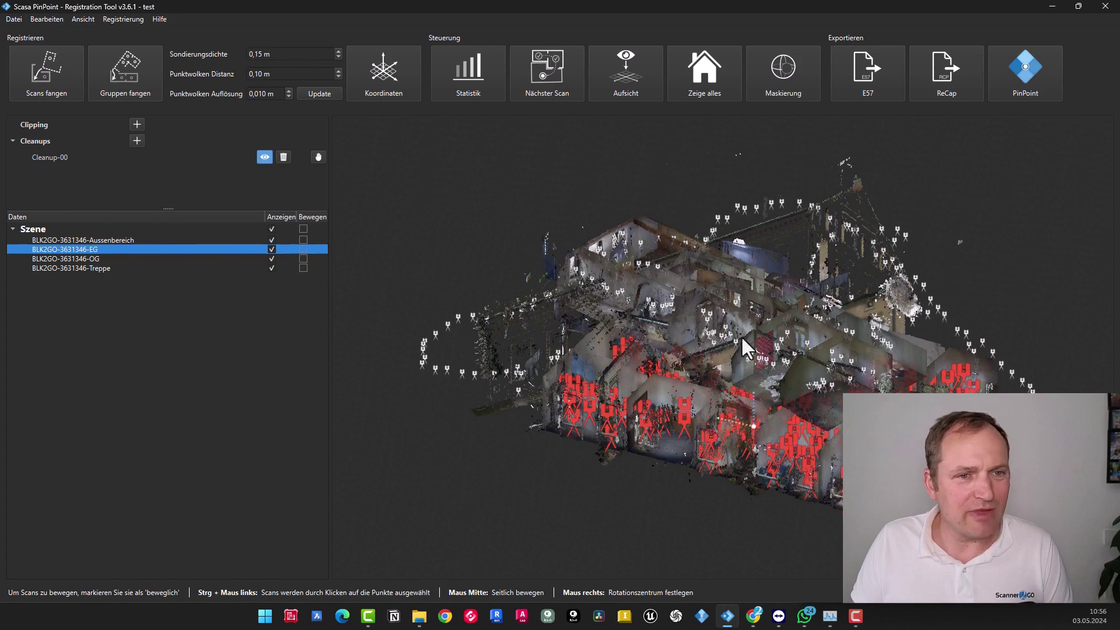
{"action": "left_click_drag", "start_coordinate": [745, 348], "coordinate": [755, 443]}
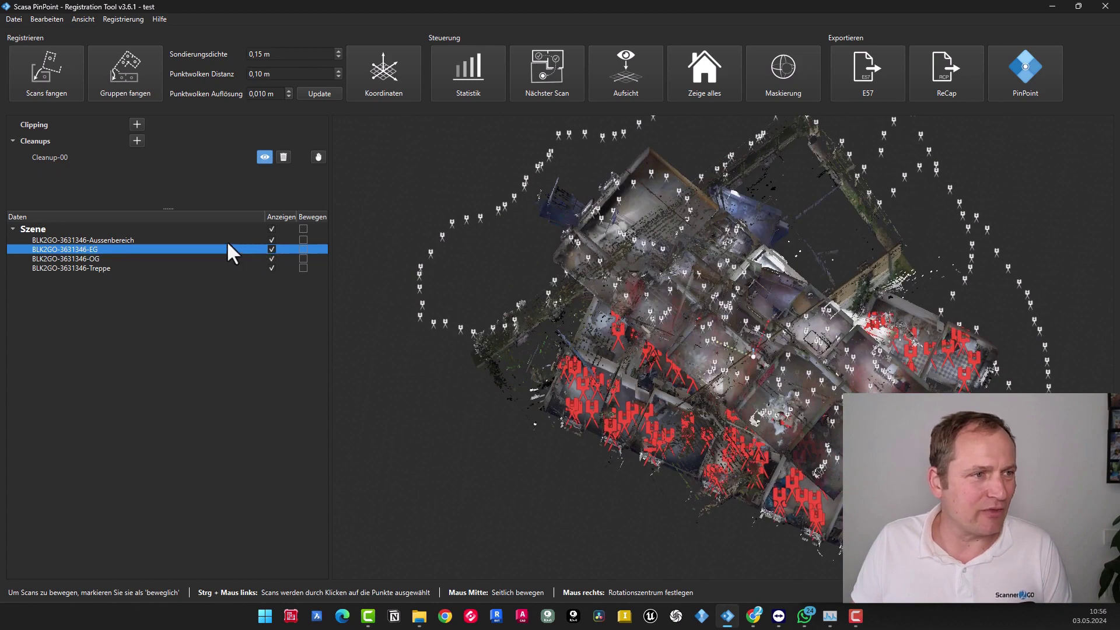
{"action": "left_click", "coordinate": [49, 228]}
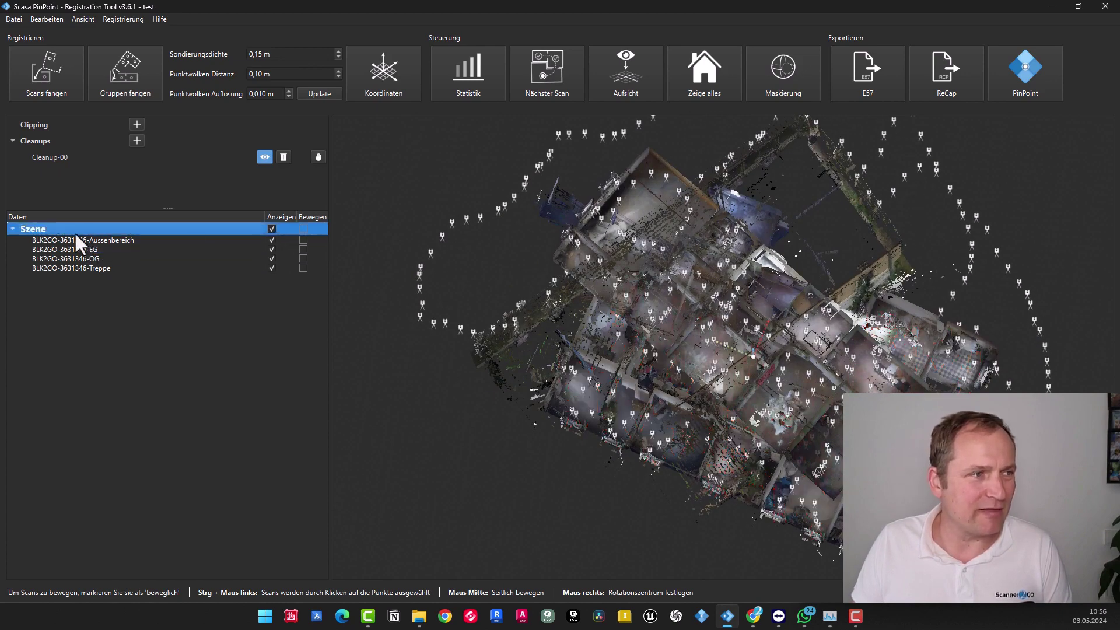
{"action": "left_click", "coordinate": [303, 229]}
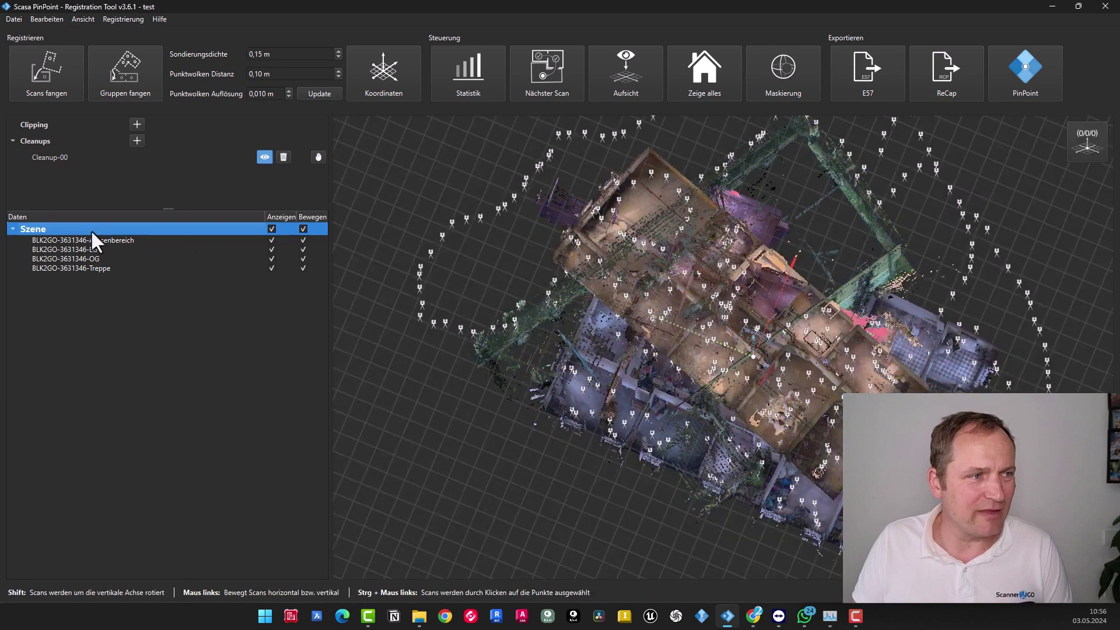
{"action": "right_click", "coordinate": [58, 232]}
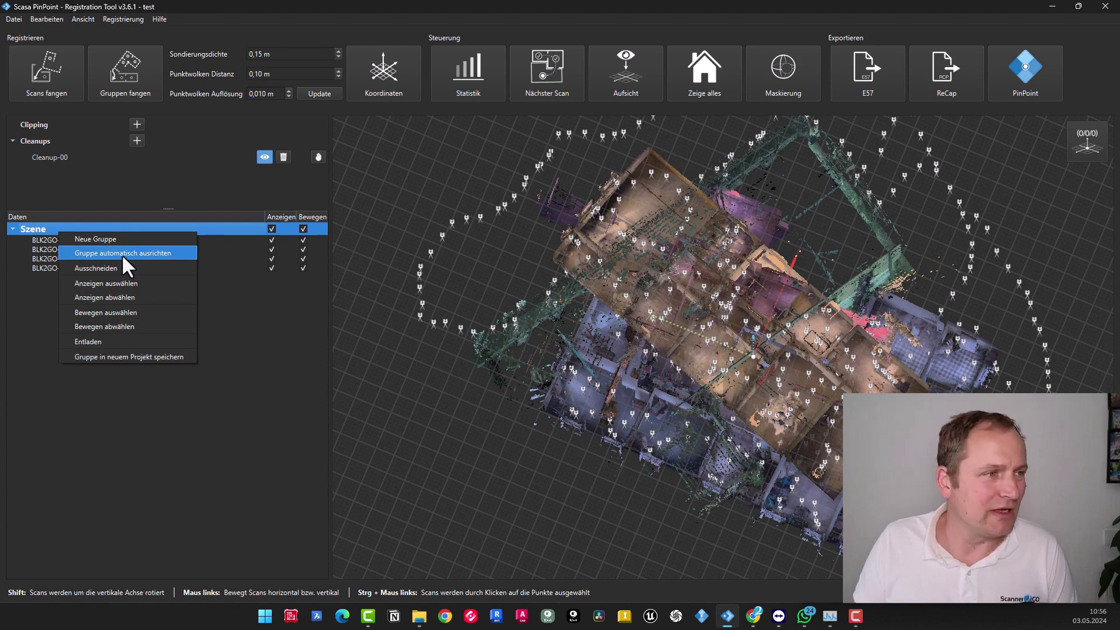
{"action": "left_click", "coordinate": [40, 226]}
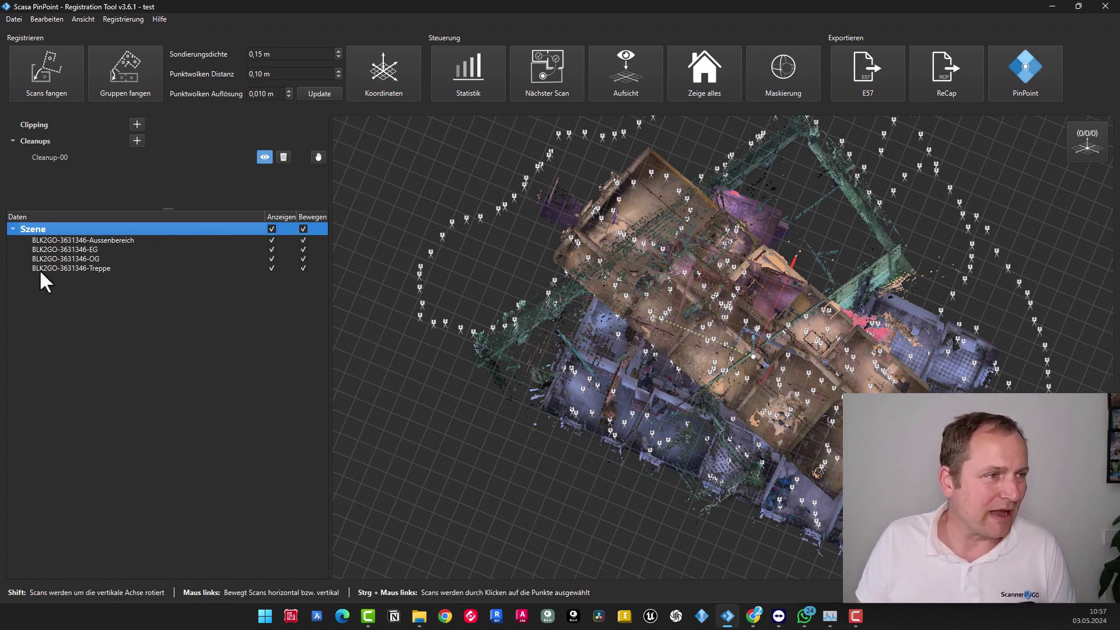
{"action": "left_click", "coordinate": [303, 228]}
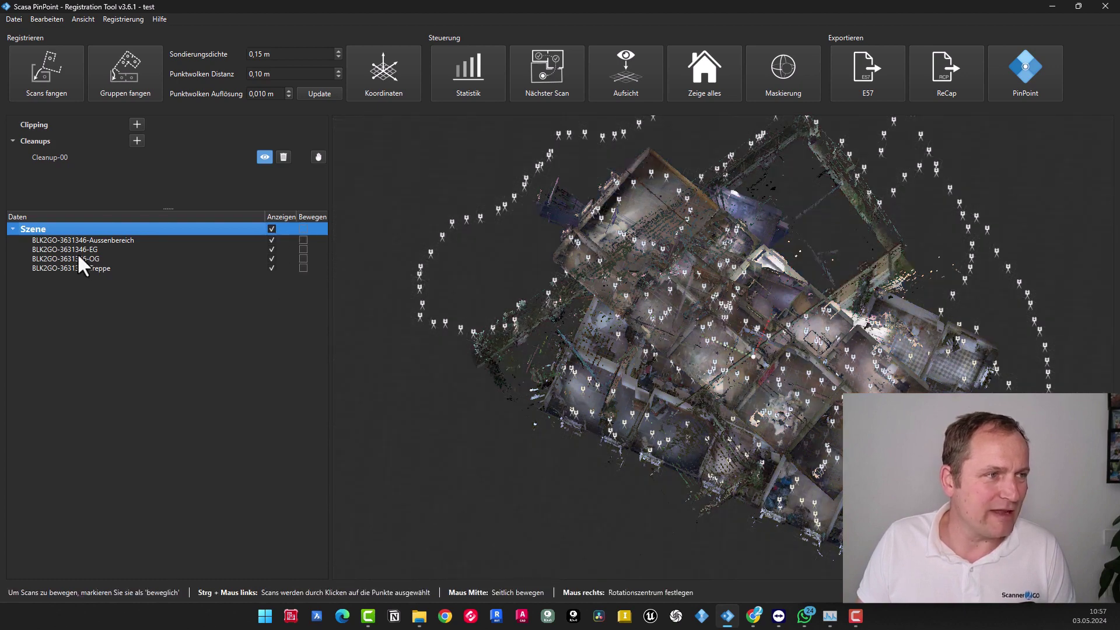
{"action": "left_click", "coordinate": [91, 270]}
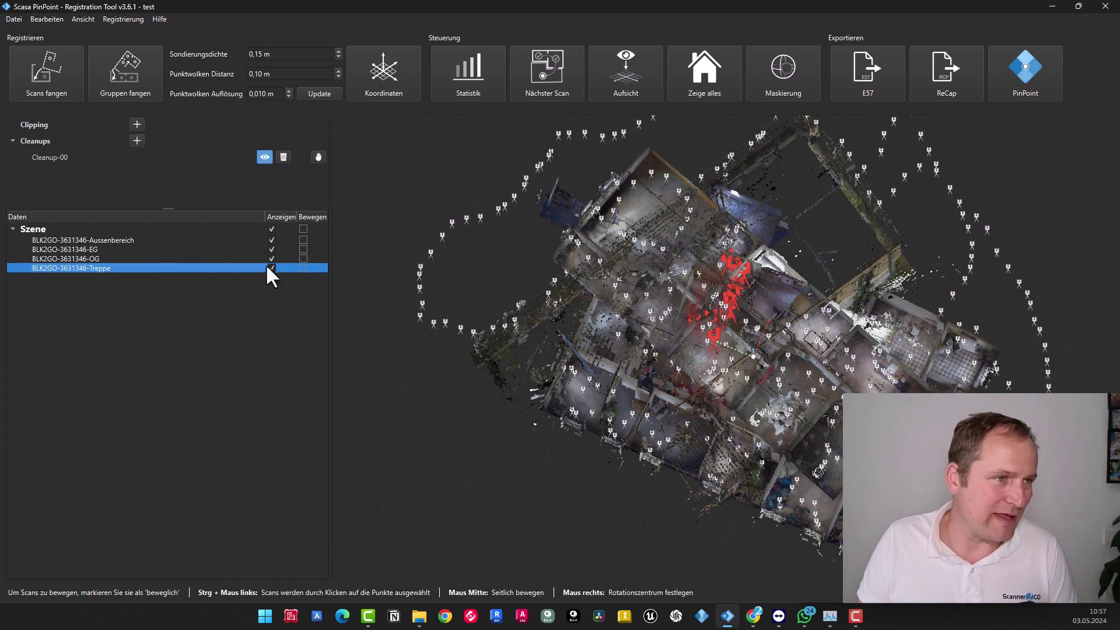
Step: Hide all scans except Treppe and rotate around the staircase
{"action": "left_click", "coordinate": [272, 228]}
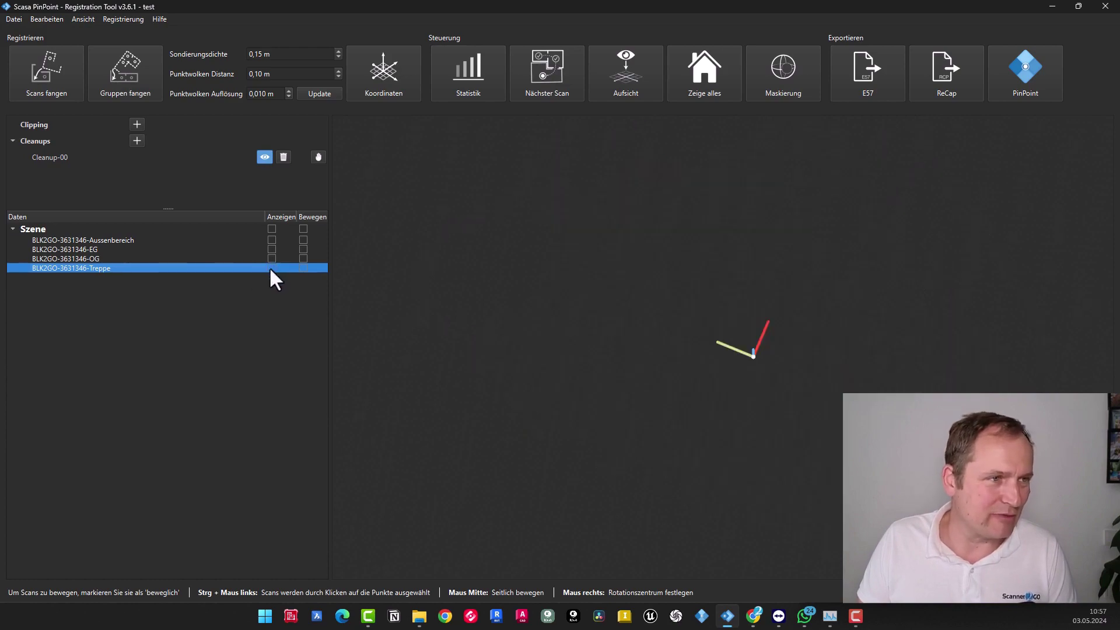
{"action": "left_click", "coordinate": [272, 268]}
{"action": "scroll", "coordinate": [694, 345], "scroll_direction": "up", "scroll_amount": 5}
{"action": "scroll", "coordinate": [683, 356], "scroll_direction": "down", "scroll_amount": 2}
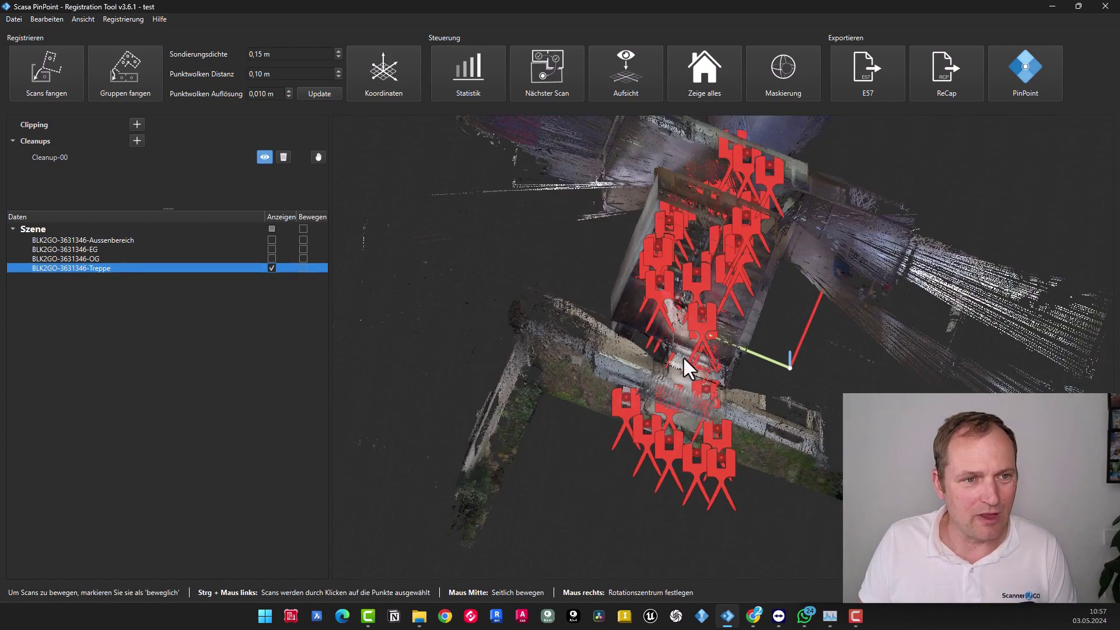
{"action": "left_click_drag", "start_coordinate": [682, 356], "coordinate": [780, 323]}
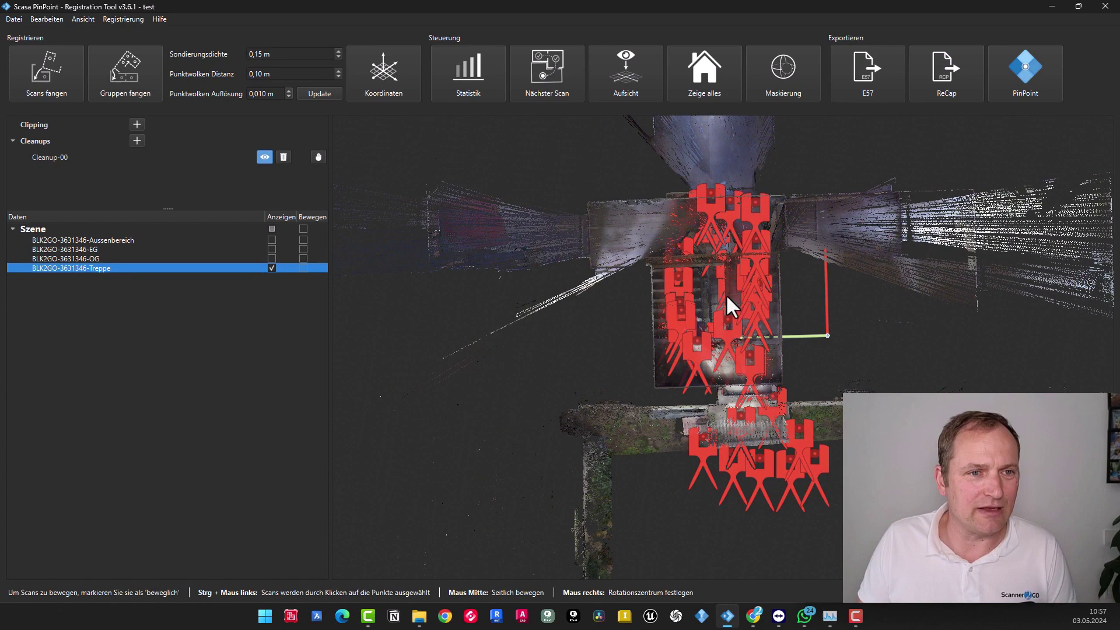
Step: View a scan position's panorama, then return to a top-down view of the stairwell
{"action": "left_click", "coordinate": [233, 305]}
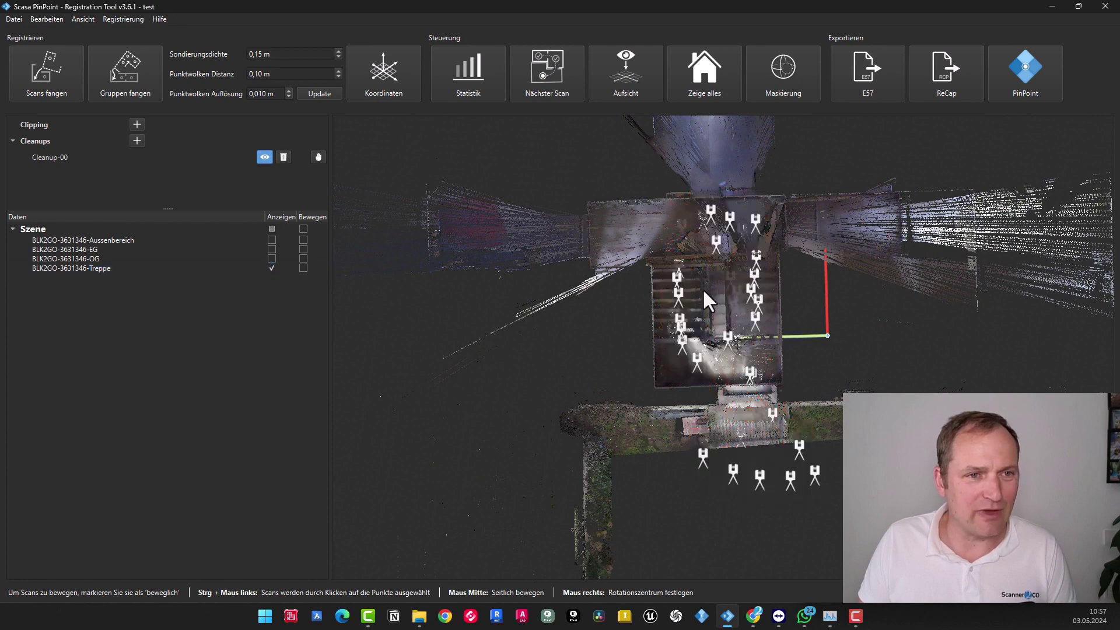
{"action": "double_click", "coordinate": [677, 276]}
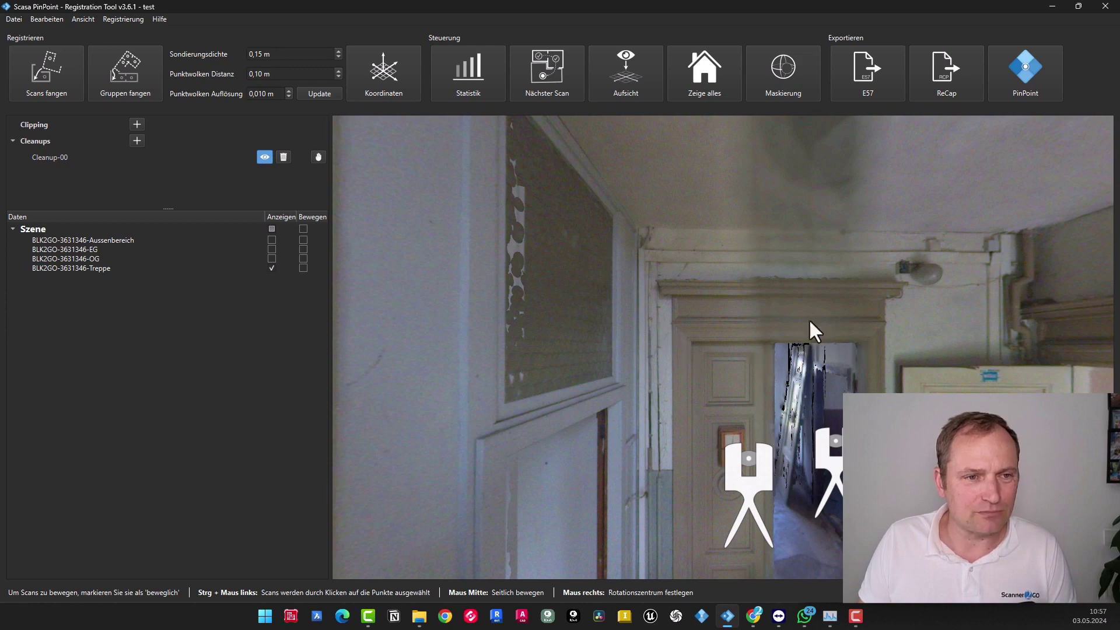
{"action": "mouse_move", "coordinate": [676, 352]}
{"action": "left_mouse_down"}
{"action": "mouse_move", "coordinate": [560, 372]}
{"action": "mouse_move", "coordinate": [510, 436]}
{"action": "mouse_move", "coordinate": [951, 317]}
{"action": "mouse_move", "coordinate": [793, 338]}
{"action": "mouse_move", "coordinate": [1017, 343]}
{"action": "mouse_move", "coordinate": [1077, 232]}
{"action": "mouse_move", "coordinate": [894, 230]}
{"action": "mouse_move", "coordinate": [902, 253]}
{"action": "mouse_move", "coordinate": [650, 336]}
{"action": "mouse_move", "coordinate": [752, 359]}
{"action": "mouse_move", "coordinate": [779, 383]}
{"action": "mouse_move", "coordinate": [800, 317]}
{"action": "left_mouse_up"}
{"action": "scroll", "coordinate": [805, 334], "scroll_direction": "down", "scroll_amount": 5}
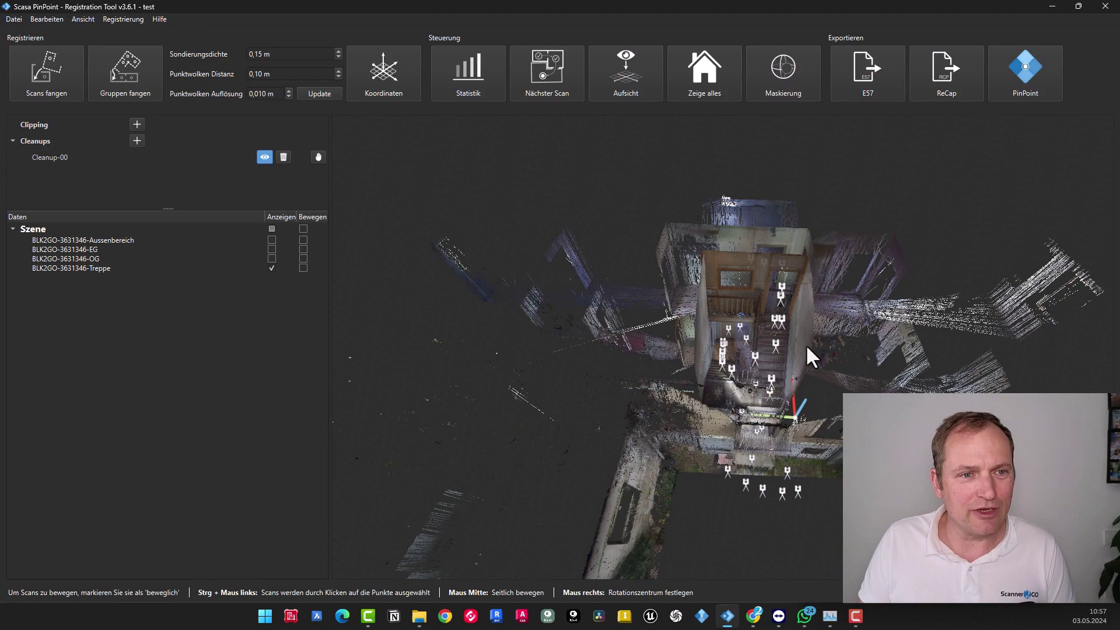
{"action": "left_click_drag", "start_coordinate": [806, 369], "coordinate": [779, 354]}
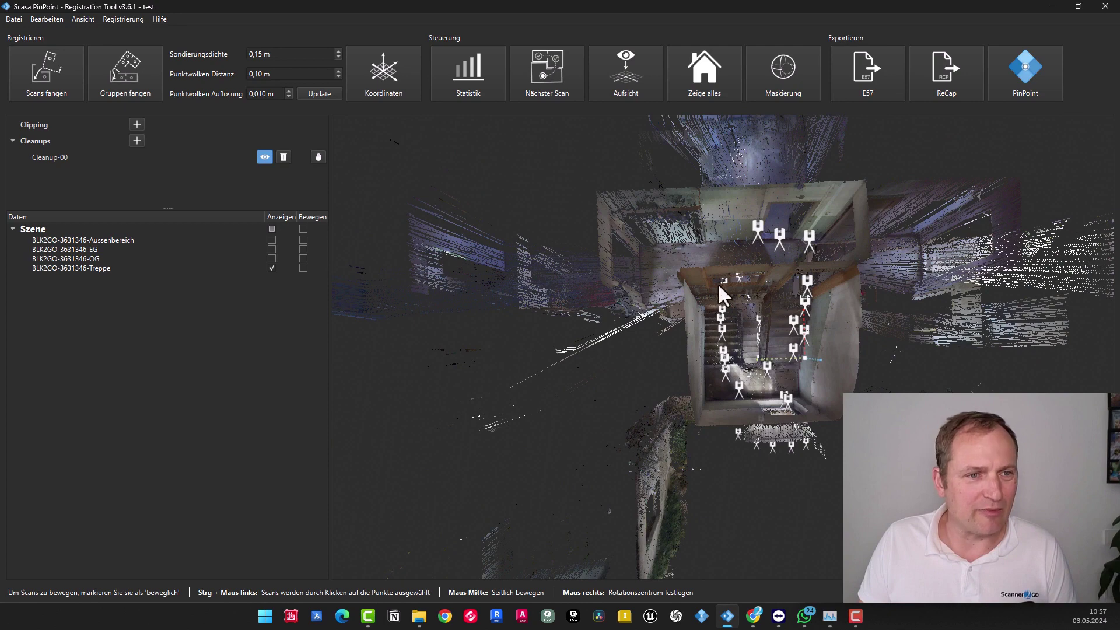
Step: Switch to orthographic projection and display the EG scan alongside Treppe
{"action": "left_click", "coordinate": [86, 18]}
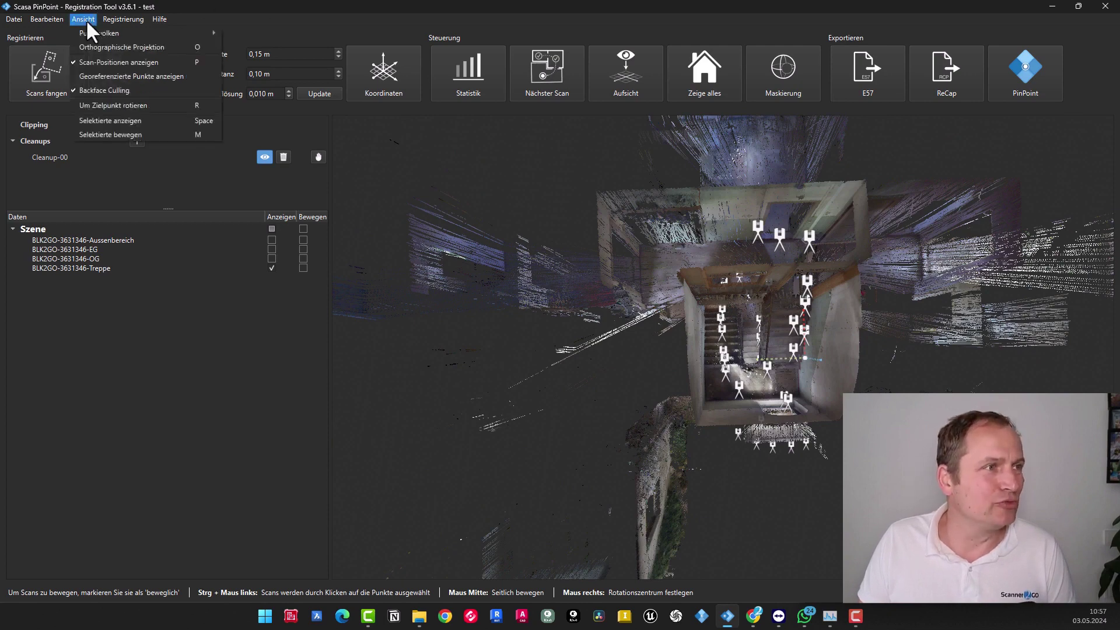
{"action": "left_click", "coordinate": [111, 44]}
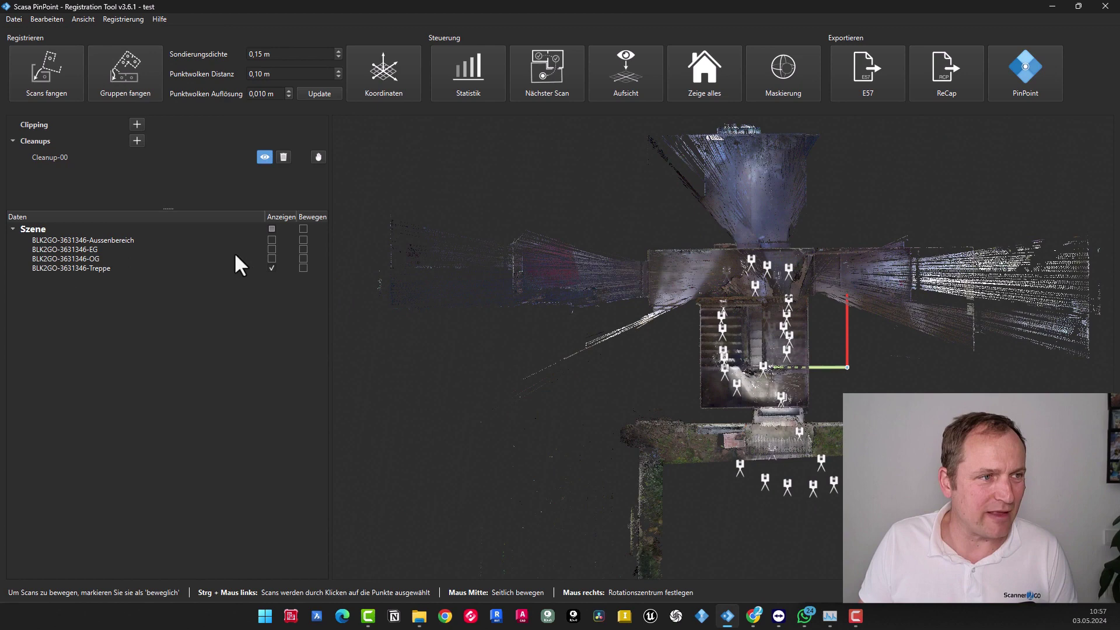
{"action": "left_click", "coordinate": [271, 249]}
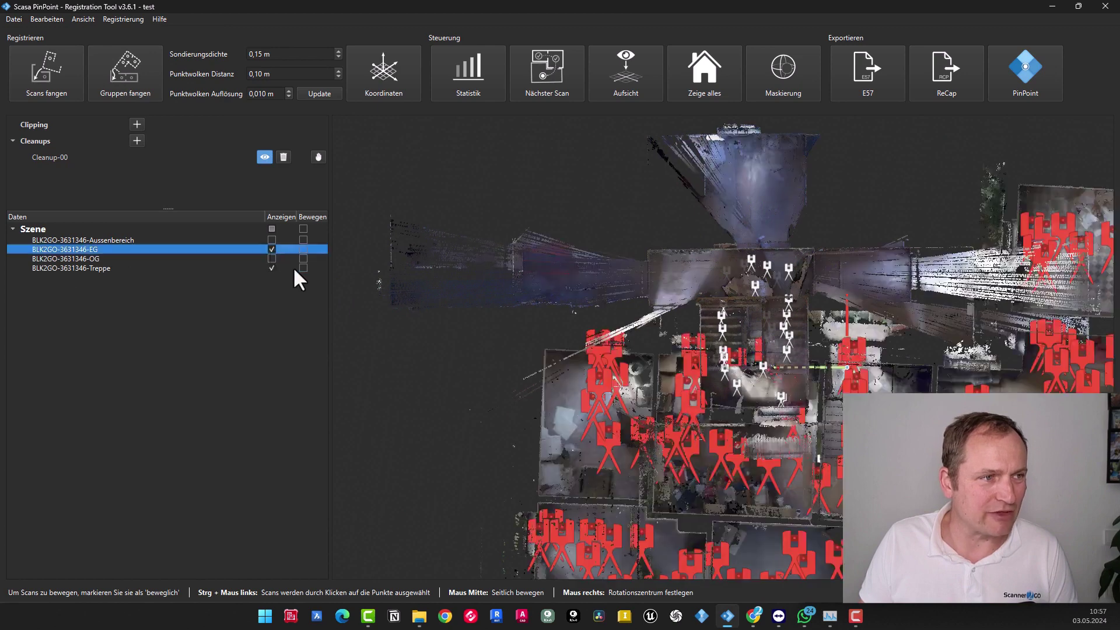
{"action": "scroll", "coordinate": [774, 369], "scroll_direction": "down", "scroll_amount": 5}
{"action": "scroll", "coordinate": [740, 332], "scroll_direction": "up", "scroll_amount": 5}
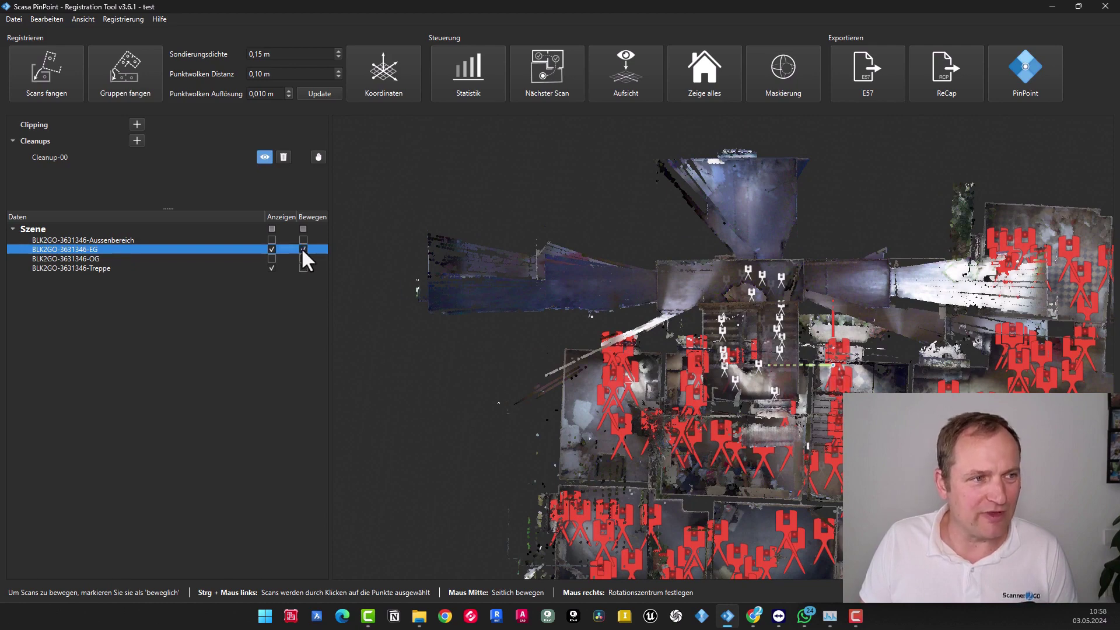
Step: Set EG to Bewegen, then shift, rotate and raise it to match the staircase scan
{"action": "left_click", "coordinate": [303, 249]}
{"action": "left_click_drag", "start_coordinate": [755, 475], "coordinate": [840, 479]}
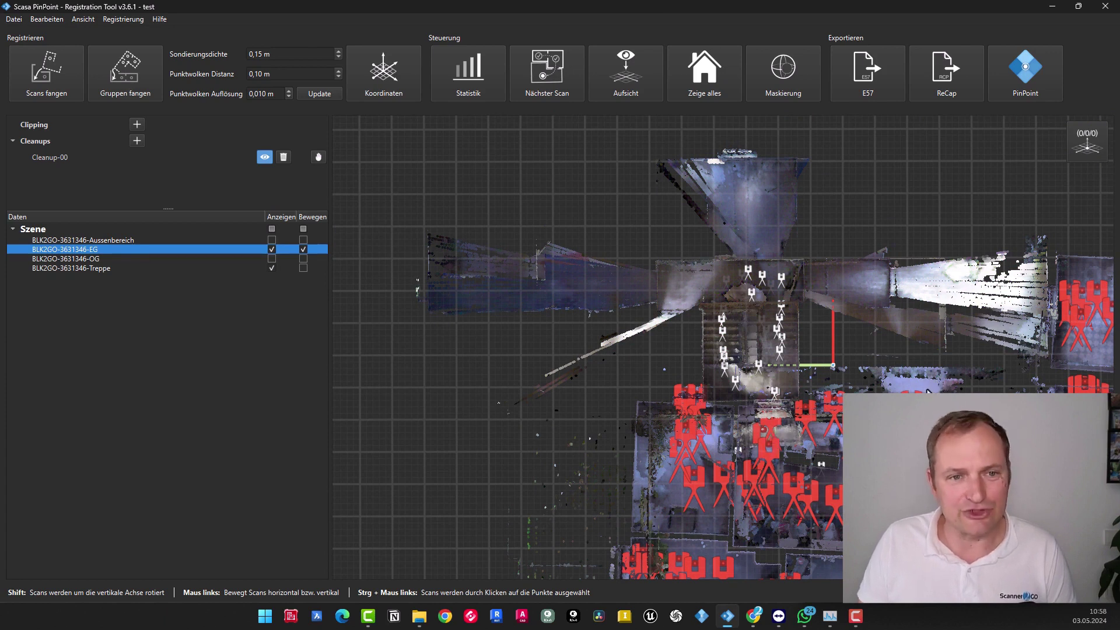
{"action": "left_click_drag", "start_coordinate": [927, 390], "coordinate": [751, 375], "text": "shift"}
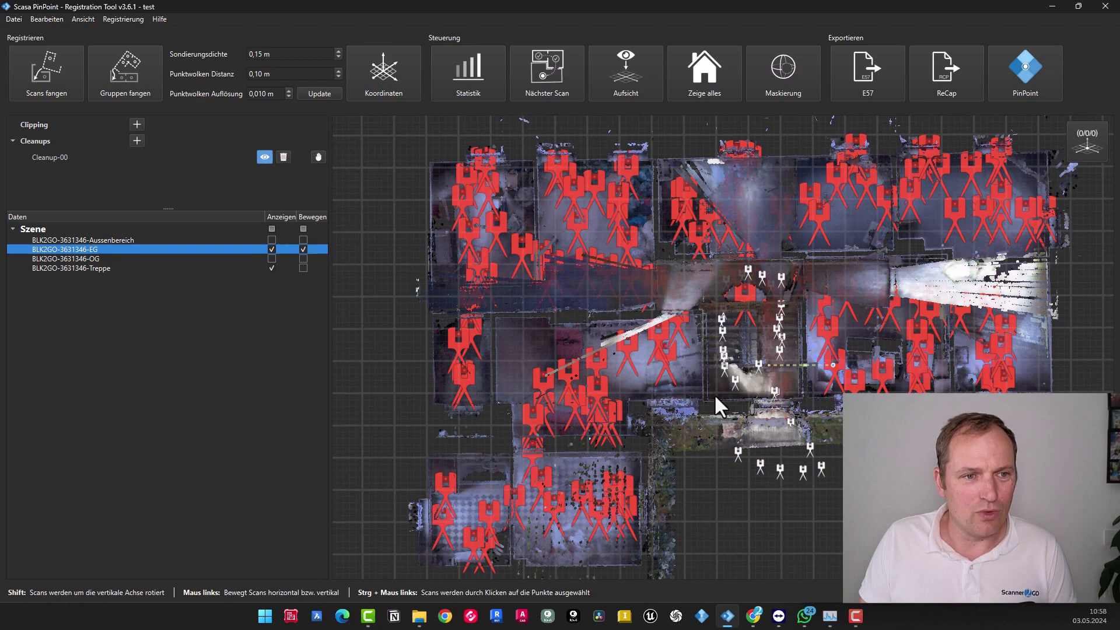
{"action": "middle_click_drag", "start_coordinate": [751, 376], "coordinate": [797, 402]}
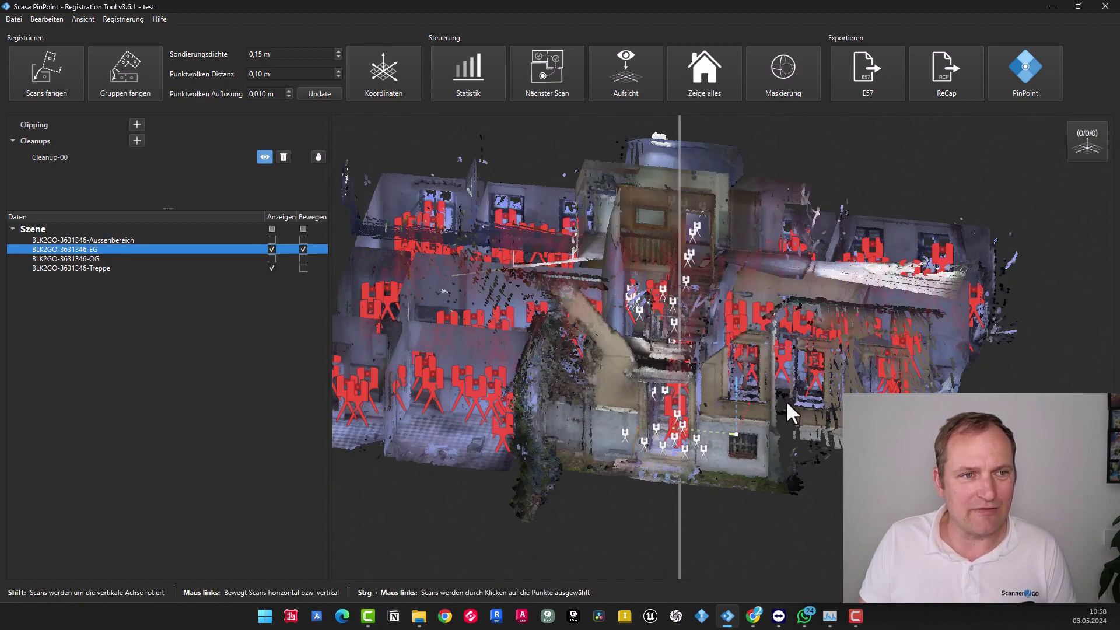
{"action": "left_click_drag", "start_coordinate": [681, 313], "coordinate": [737, 433]}
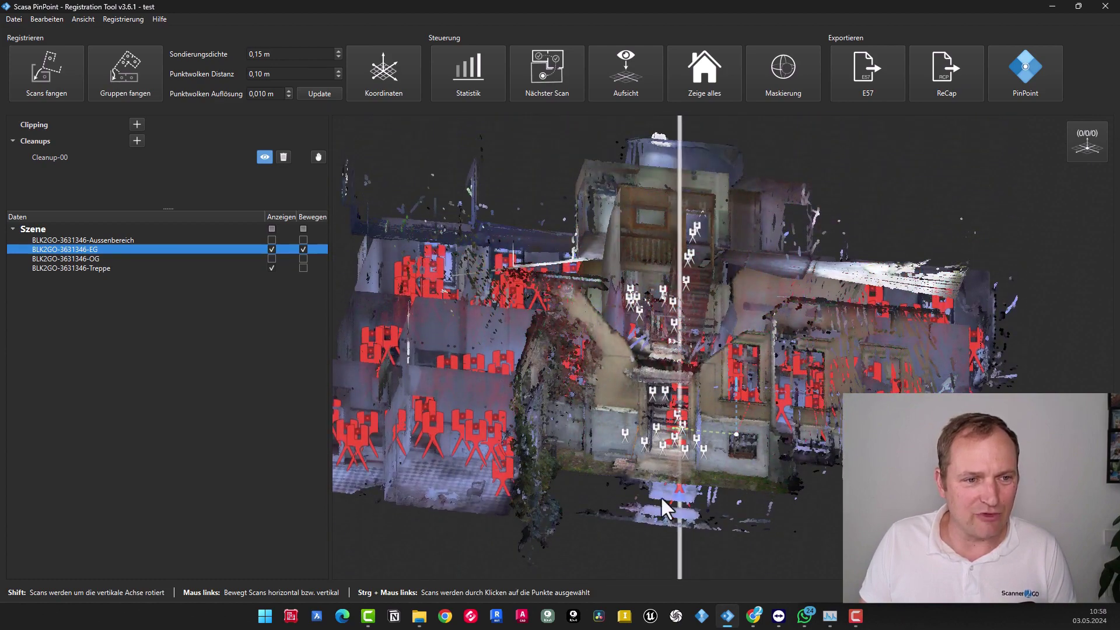
{"action": "left_click_drag", "start_coordinate": [676, 405], "coordinate": [676, 361]}
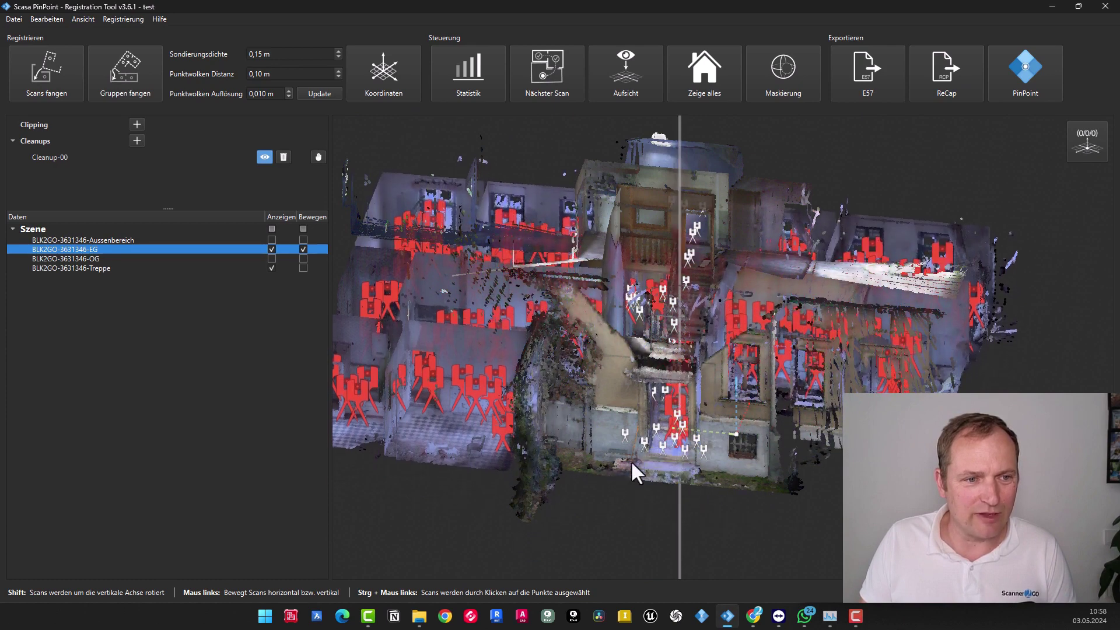
{"action": "mouse_move", "coordinate": [677, 385]}
{"action": "left_mouse_down"}
{"action": "mouse_move", "coordinate": [677, 372]}
{"action": "mouse_move", "coordinate": [678, 384]}
{"action": "left_mouse_up"}
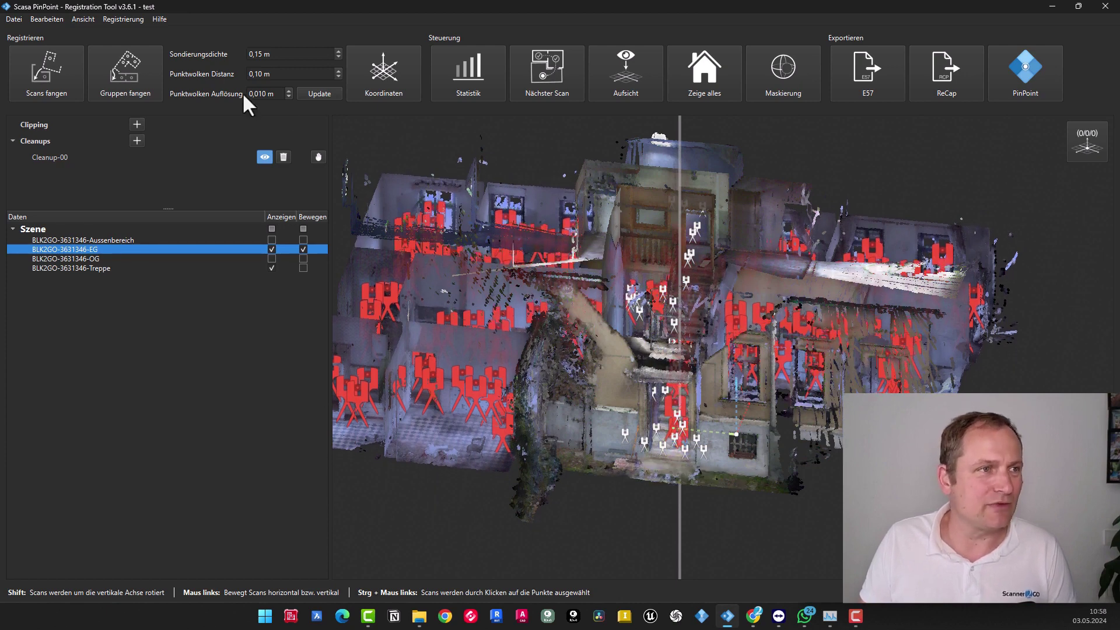
Step: Use simplified registration with point cloud distance In der Nähe and run Scans fangen on EG
{"action": "left_click", "coordinate": [120, 20]}
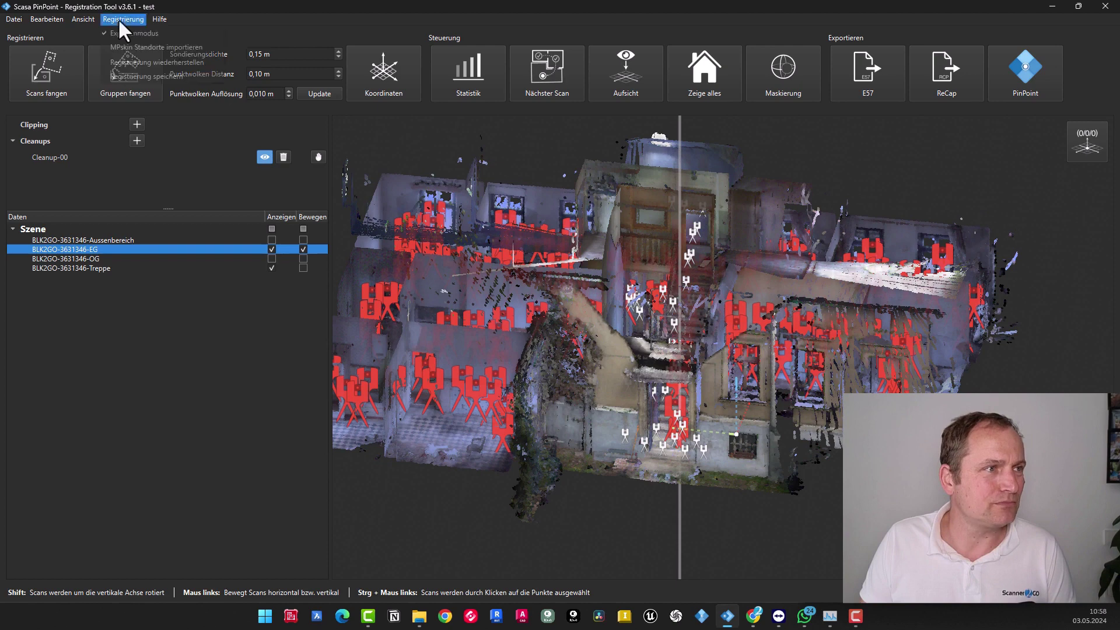
{"action": "left_click", "coordinate": [122, 31]}
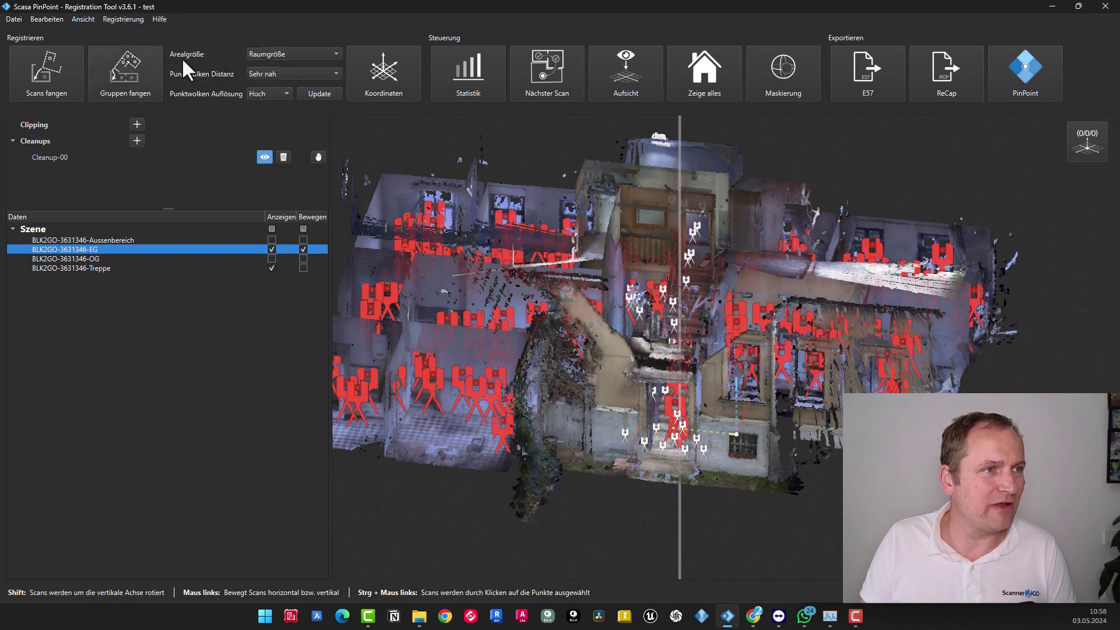
{"action": "left_click", "coordinate": [276, 75]}
{"action": "left_click", "coordinate": [269, 57]}
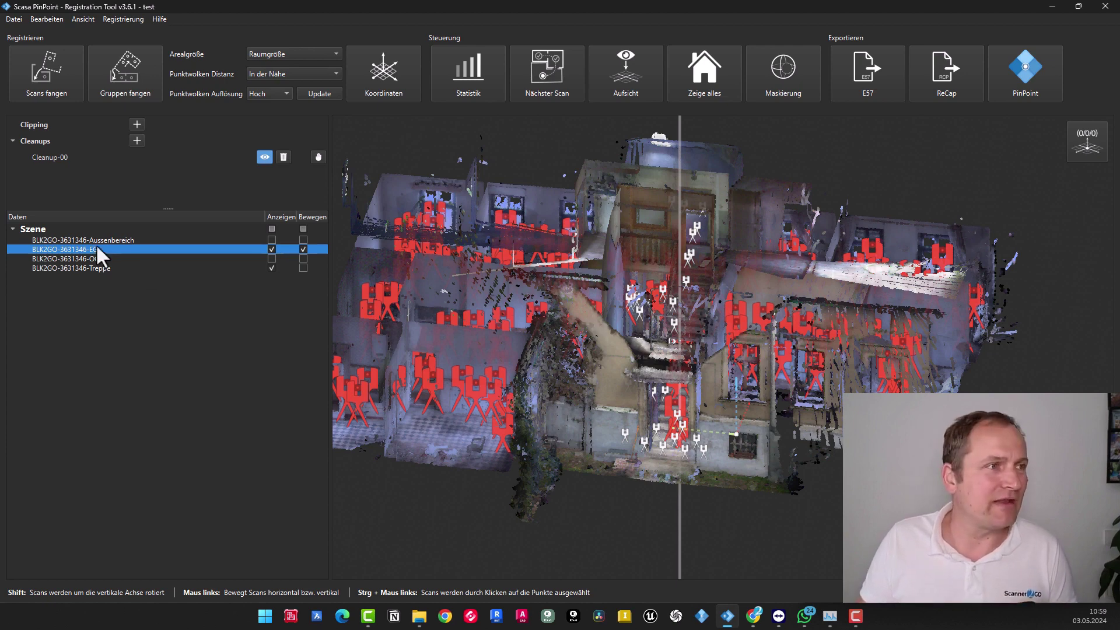
{"action": "left_click", "coordinate": [43, 72]}
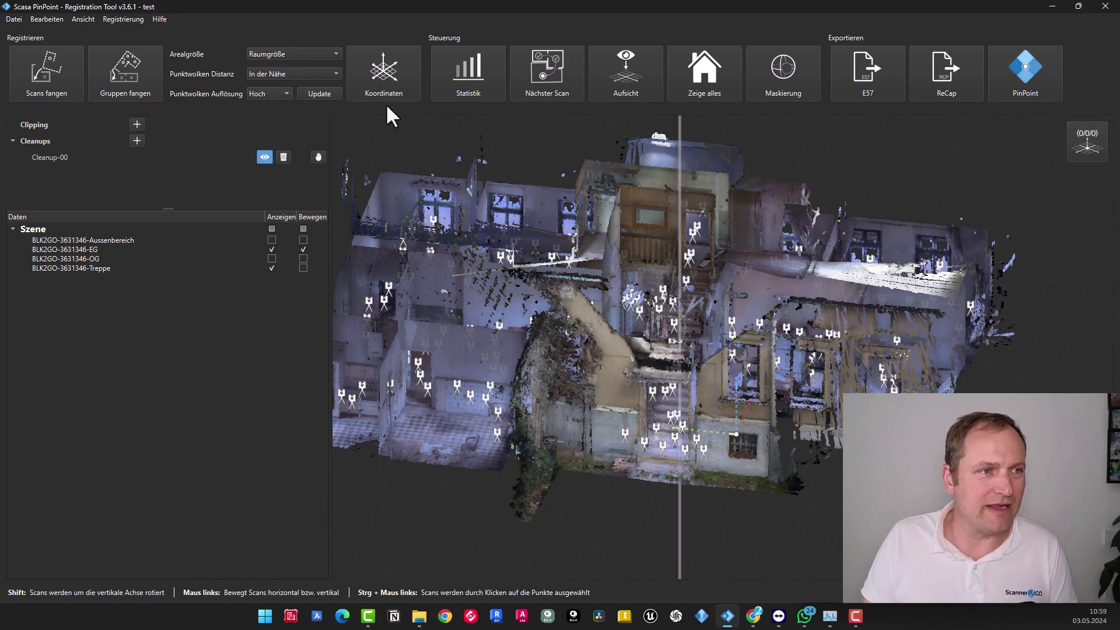
{"action": "left_click", "coordinate": [474, 82]}
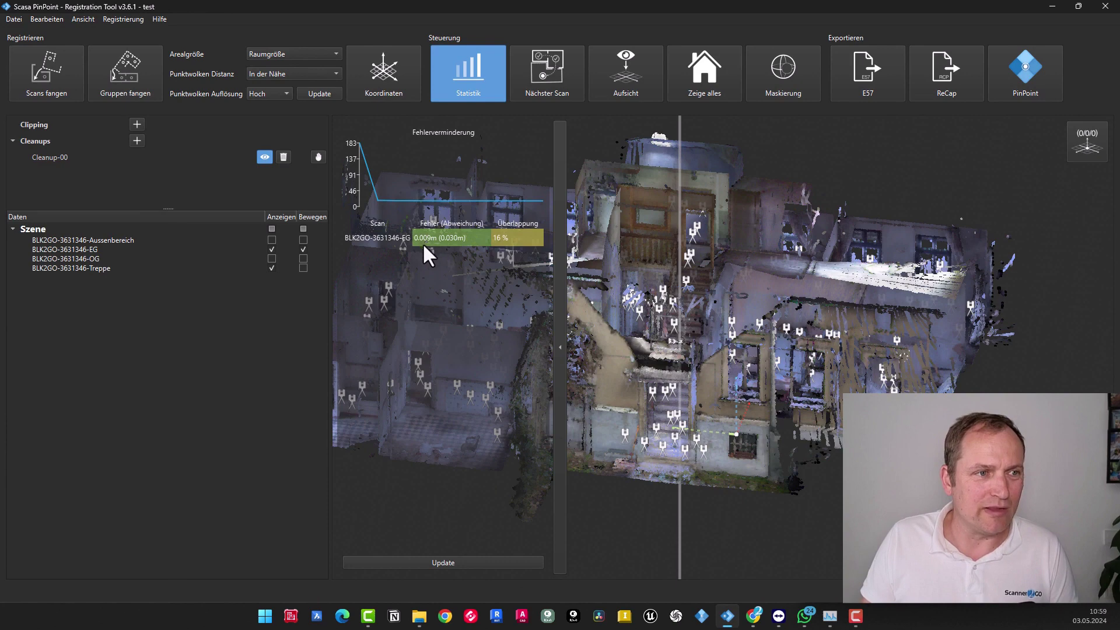
{"action": "left_click", "coordinate": [481, 97]}
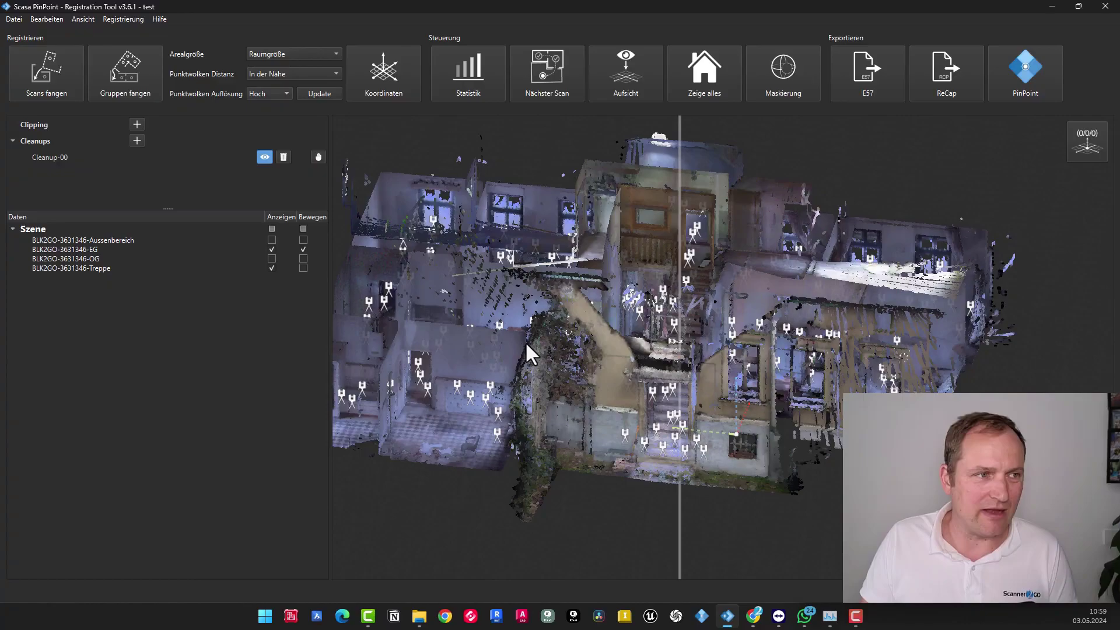
{"action": "scroll", "coordinate": [759, 356], "scroll_direction": "up", "scroll_amount": 5}
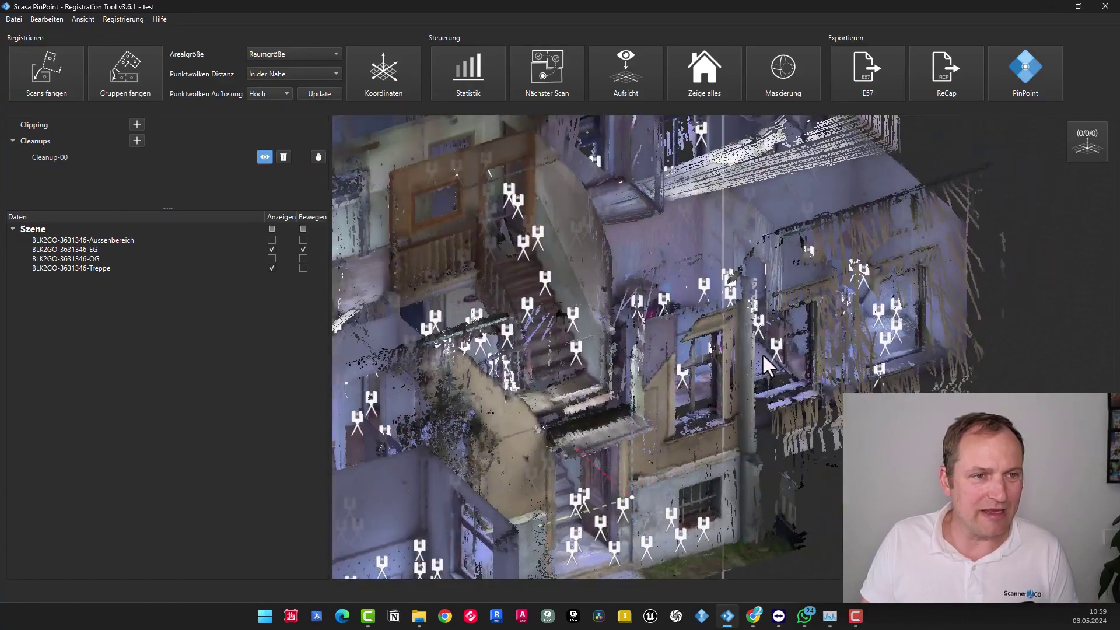
{"action": "scroll", "coordinate": [644, 360], "scroll_direction": "down", "scroll_amount": 5}
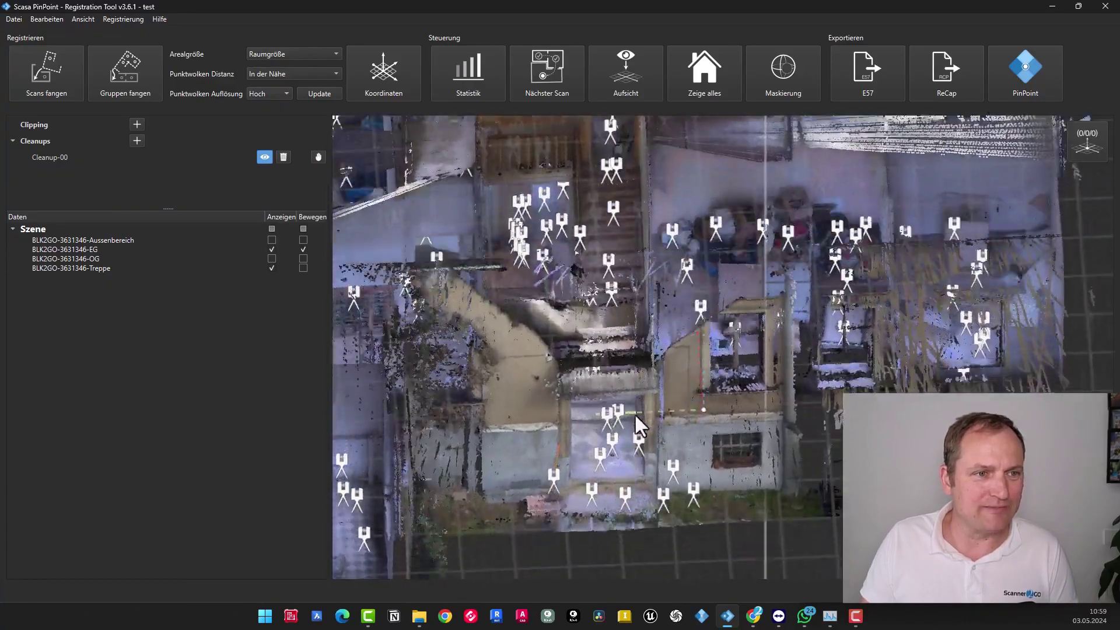
{"action": "scroll", "coordinate": [628, 408], "scroll_direction": "up", "scroll_amount": 5}
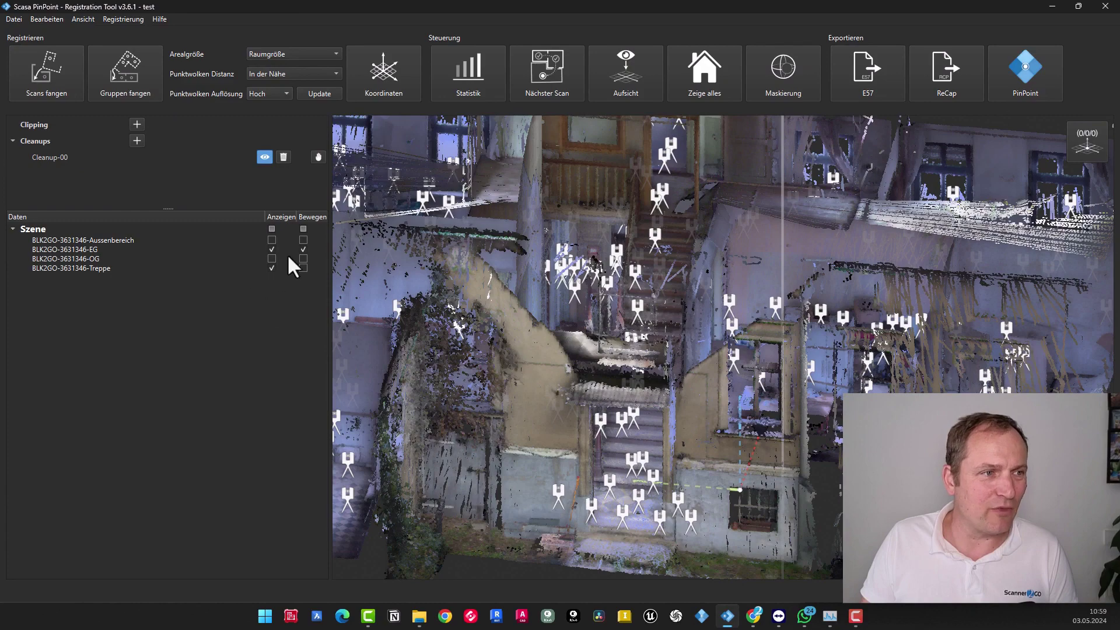
Step: Lock and hide the EG ground-floor scan, then show the OG scan and make it movable
{"action": "left_click", "coordinate": [303, 249]}
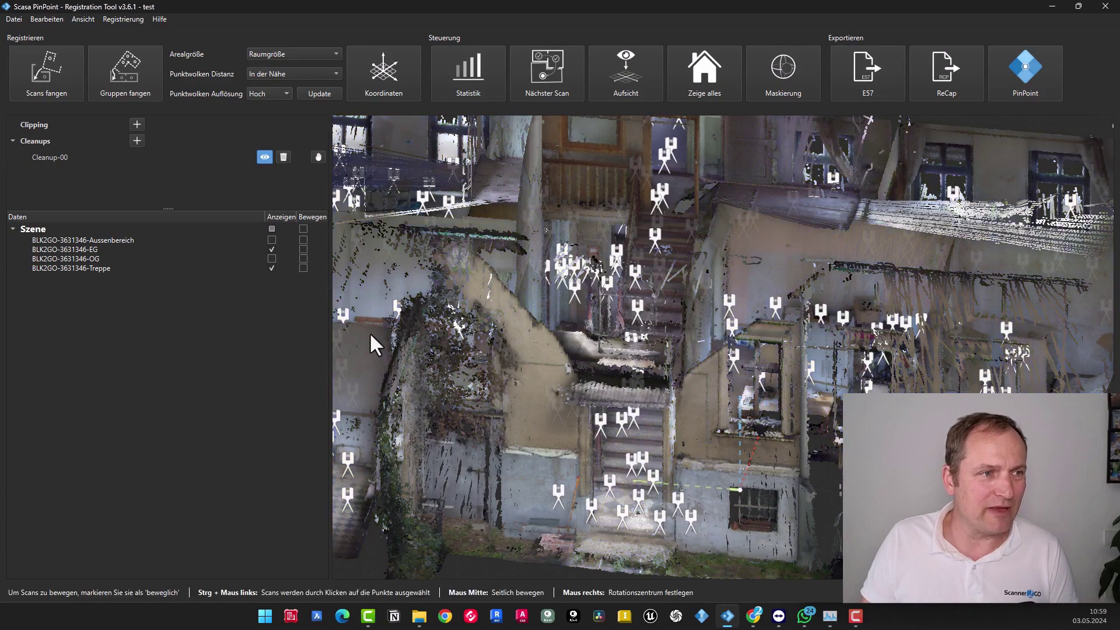
{"action": "left_click", "coordinate": [271, 249]}
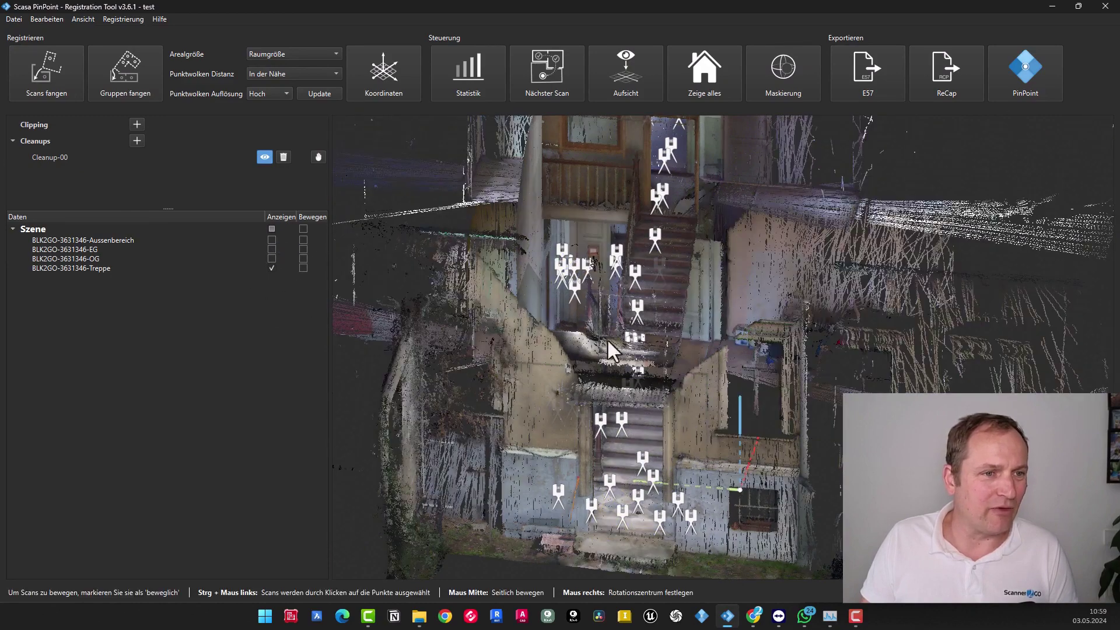
{"action": "scroll", "coordinate": [667, 355], "scroll_direction": "down", "scroll_amount": 6}
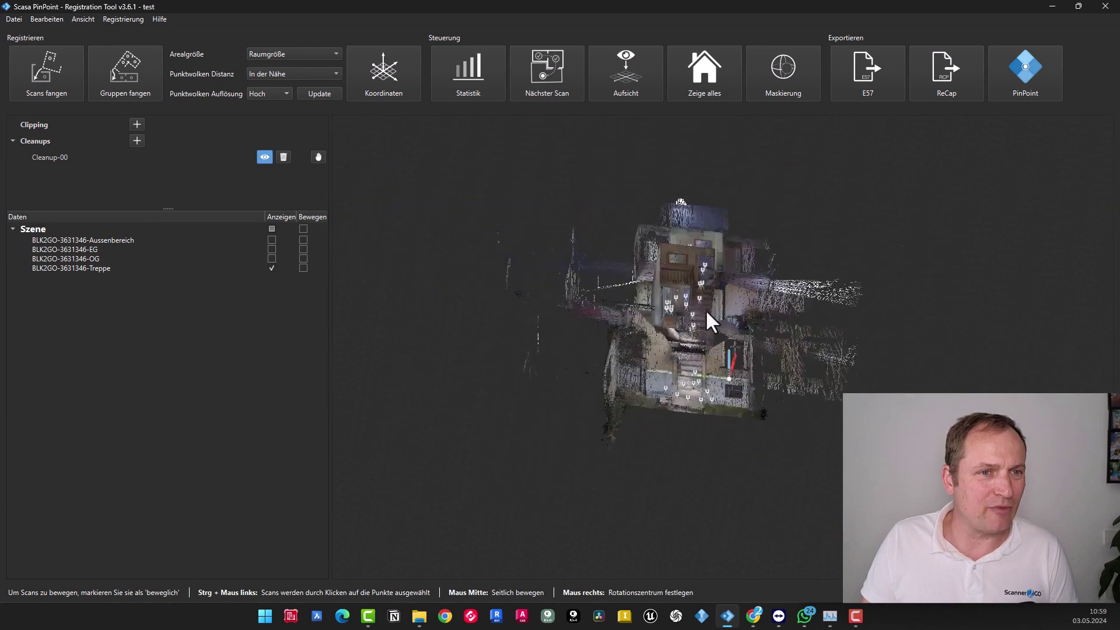
{"action": "scroll", "coordinate": [706, 313], "scroll_direction": "up", "scroll_amount": 3}
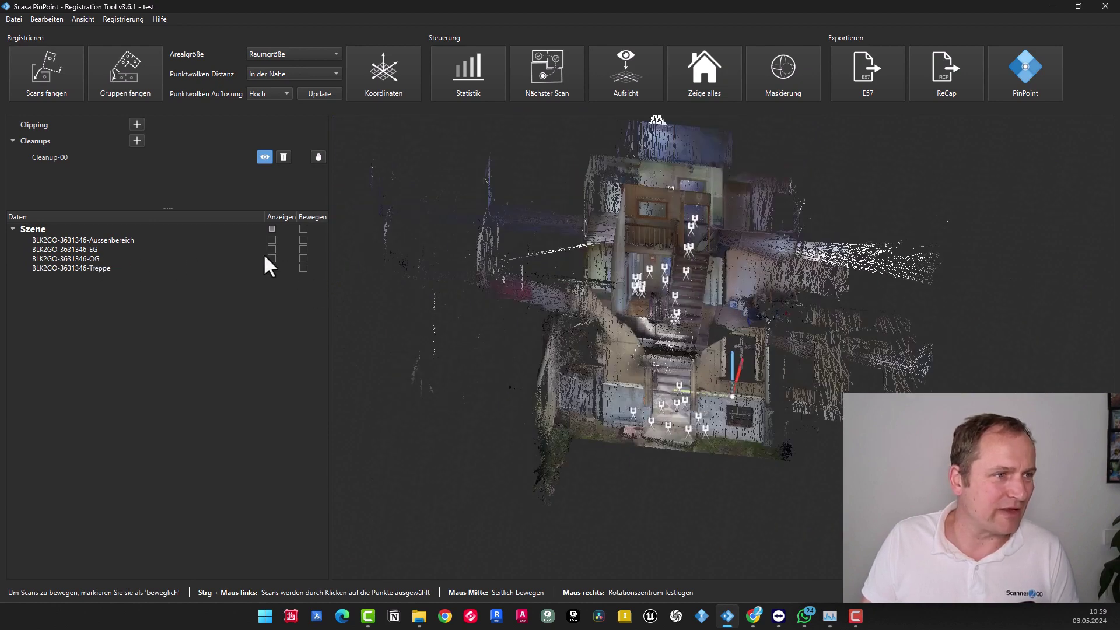
{"action": "left_click", "coordinate": [271, 259]}
{"action": "left_click", "coordinate": [303, 259]}
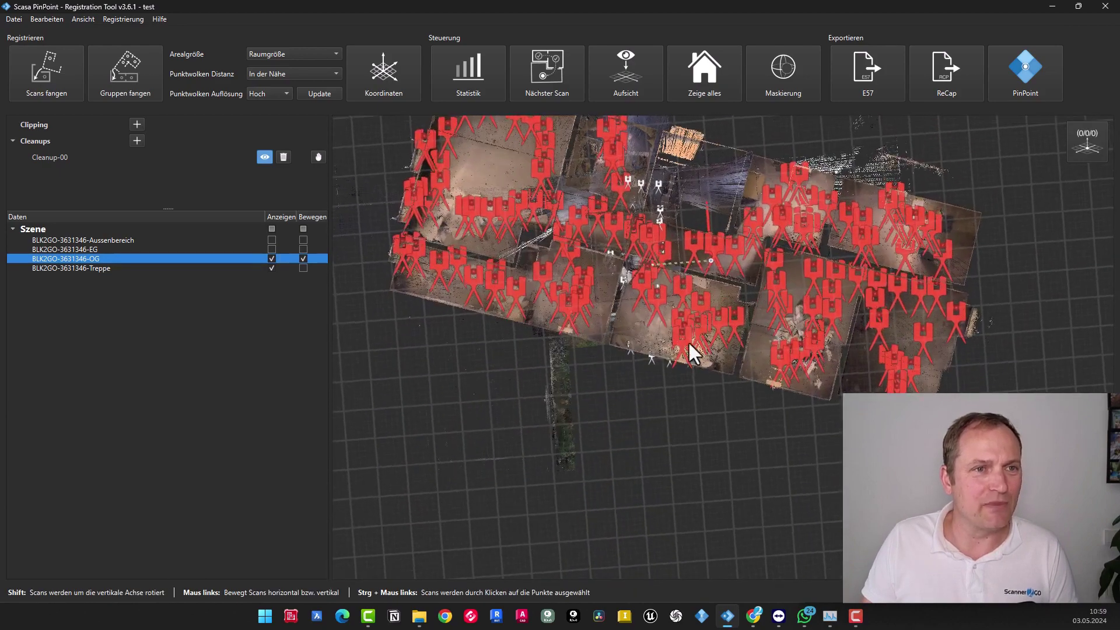
Step: Slide and rotate the OG scan over the Treppe staircase cloud, squared with the grid and raised
{"action": "left_click_drag", "start_coordinate": [629, 351], "coordinate": [716, 508]}
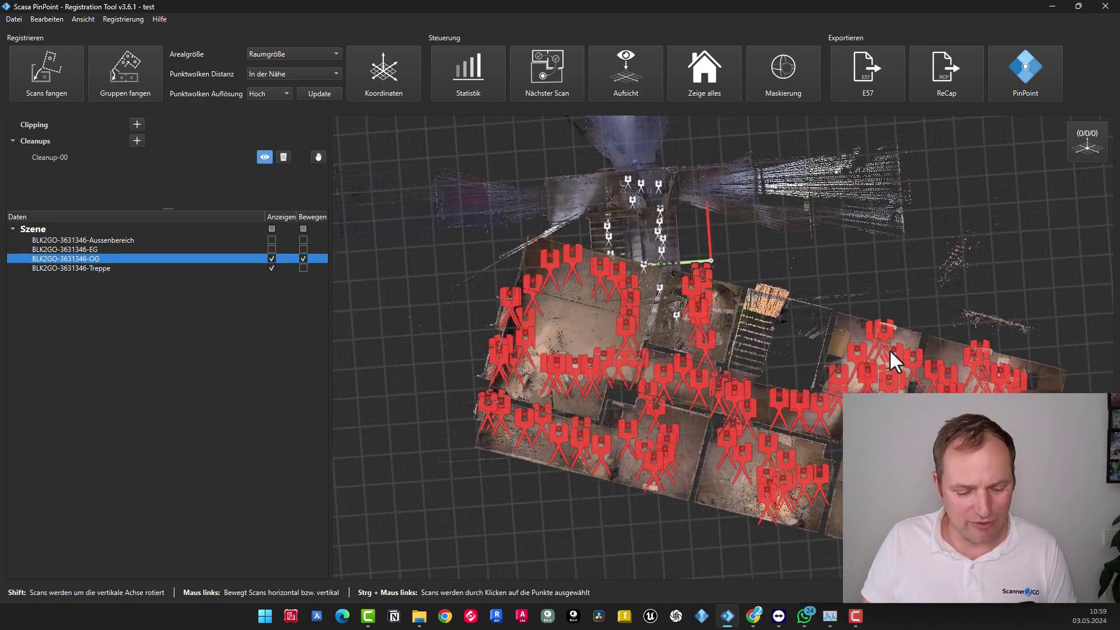
{"action": "left_click_drag", "start_coordinate": [863, 280], "coordinate": [671, 509], "text": "shift"}
{"action": "left_click_drag", "start_coordinate": [732, 459], "coordinate": [646, 254]}
{"action": "right_click_drag", "start_coordinate": [740, 245], "coordinate": [707, 435]}
{"action": "mouse_move", "coordinate": [716, 415]}
{"action": "left_mouse_down"}
{"action": "mouse_move", "coordinate": [720, 294]}
{"action": "mouse_move", "coordinate": [726, 416]}
{"action": "left_mouse_up"}
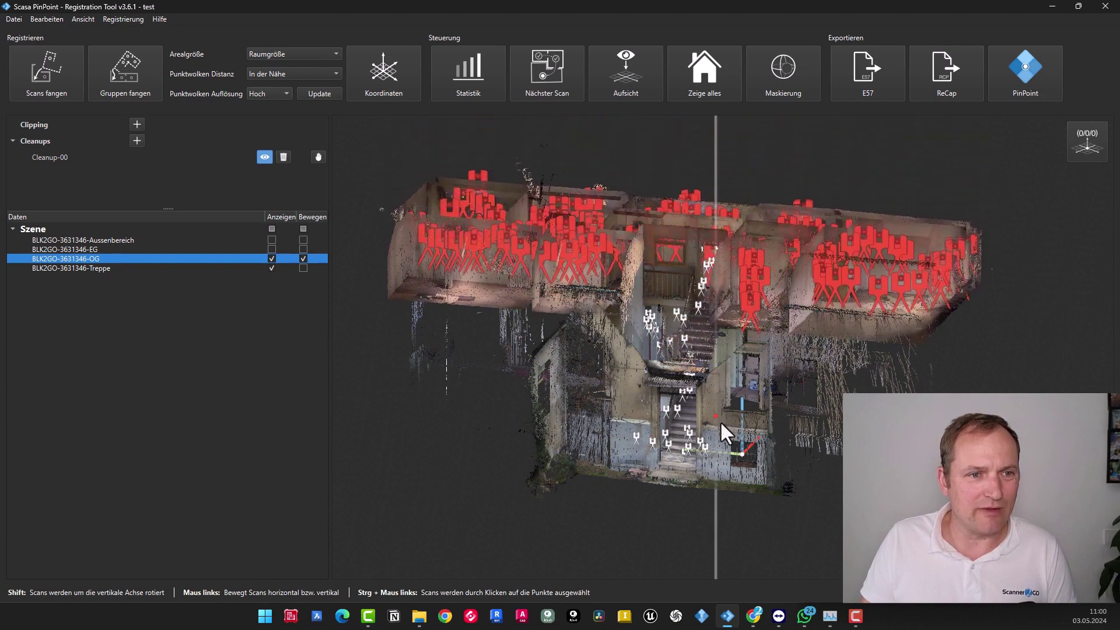
{"action": "mouse_move", "coordinate": [722, 424]}
{"action": "left_mouse_down", "text": "shift"}
{"action": "mouse_move", "coordinate": [723, 434]}
{"action": "mouse_move", "coordinate": [730, 415]}
{"action": "left_mouse_up", "text": "shift"}
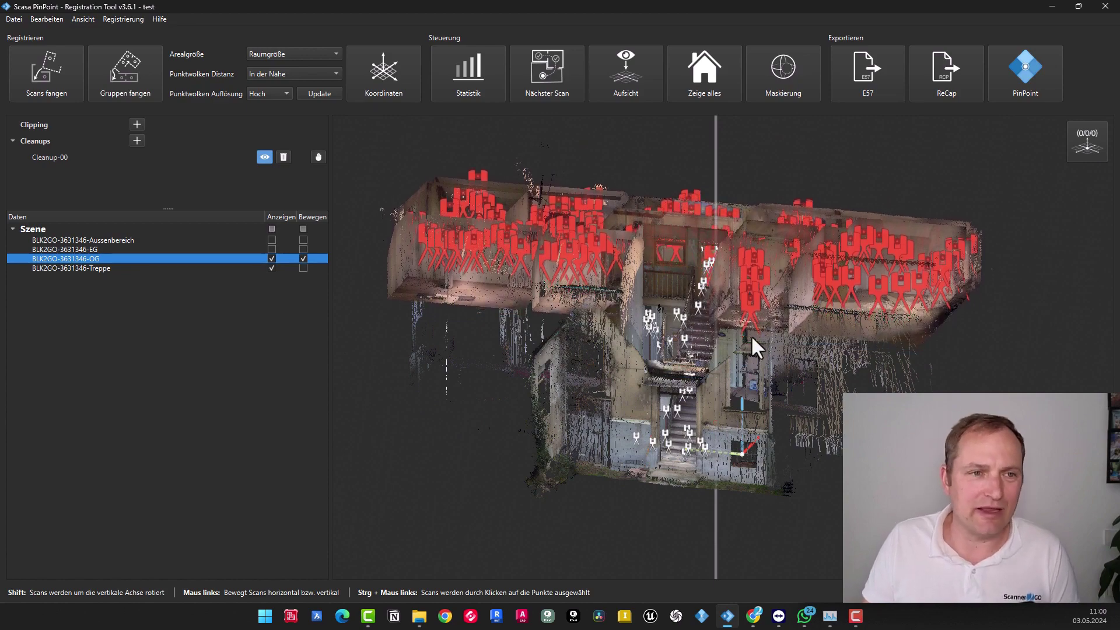
{"action": "middle_click_drag", "start_coordinate": [753, 341], "coordinate": [722, 279]}
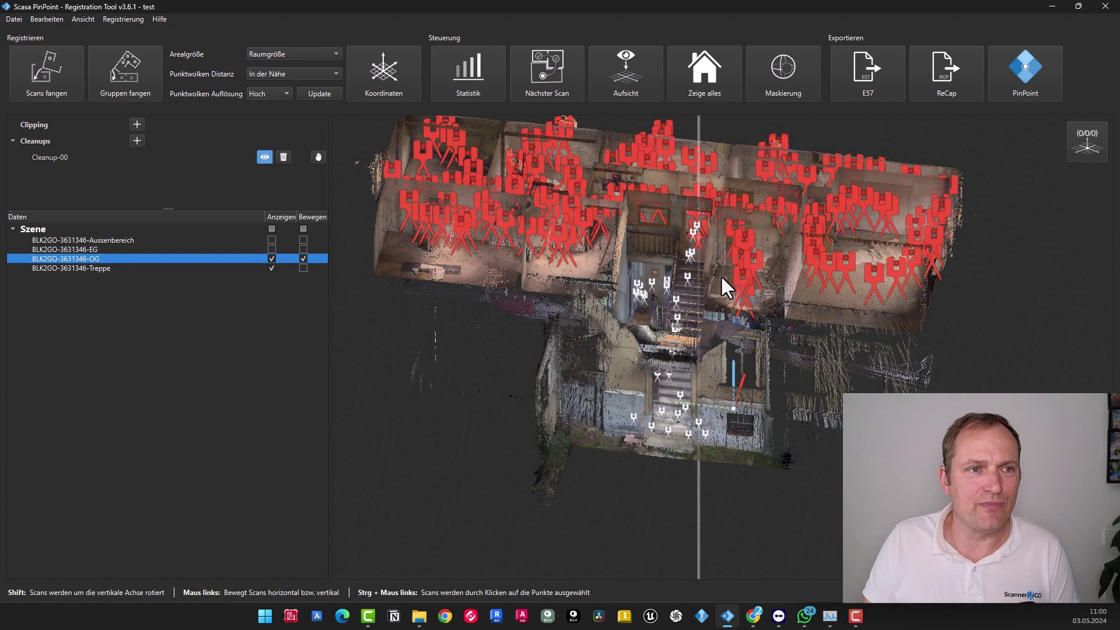
{"action": "right_click_drag", "start_coordinate": [724, 286], "coordinate": [747, 368]}
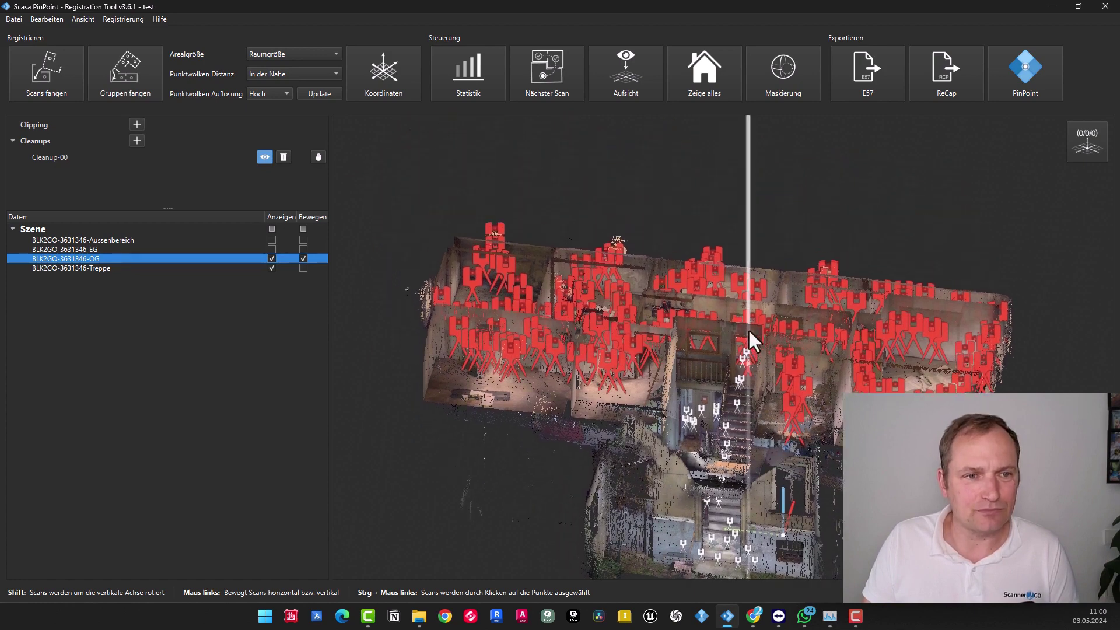
{"action": "middle_click_drag", "start_coordinate": [747, 326], "coordinate": [716, 475]}
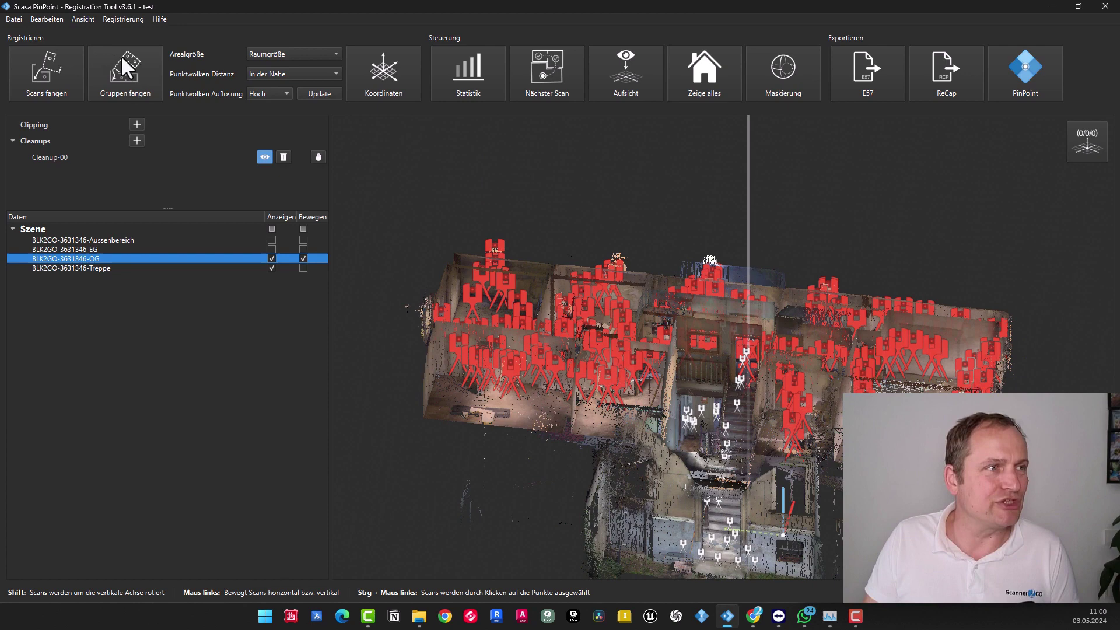
Step: Uncheck Backface Culling in the Ansicht menu
{"action": "left_click", "coordinate": [79, 19]}
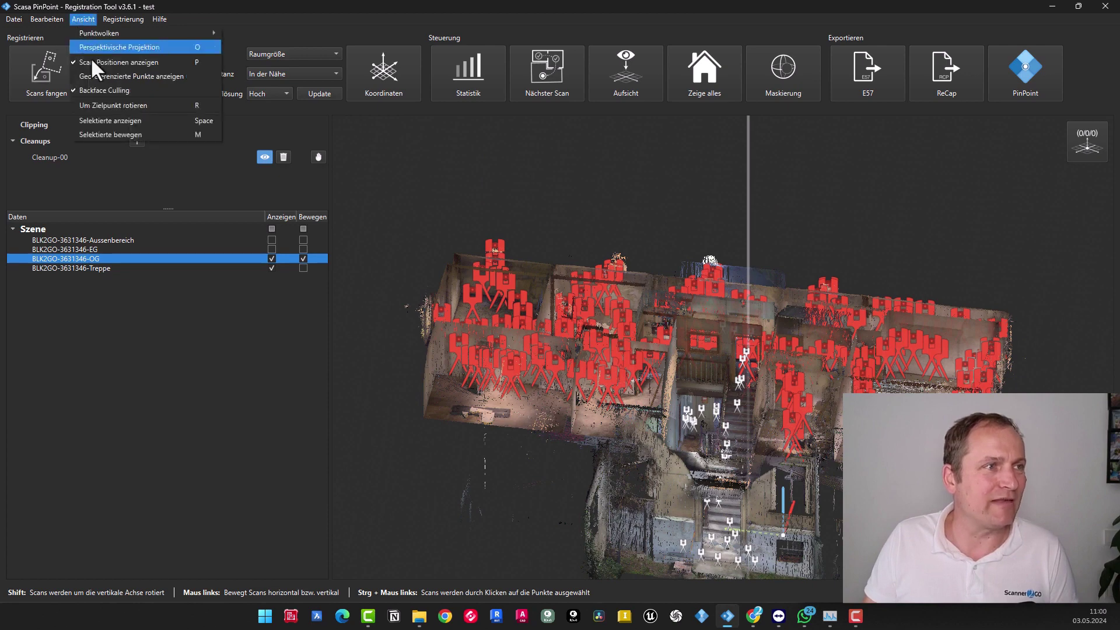
{"action": "left_click", "coordinate": [108, 88]}
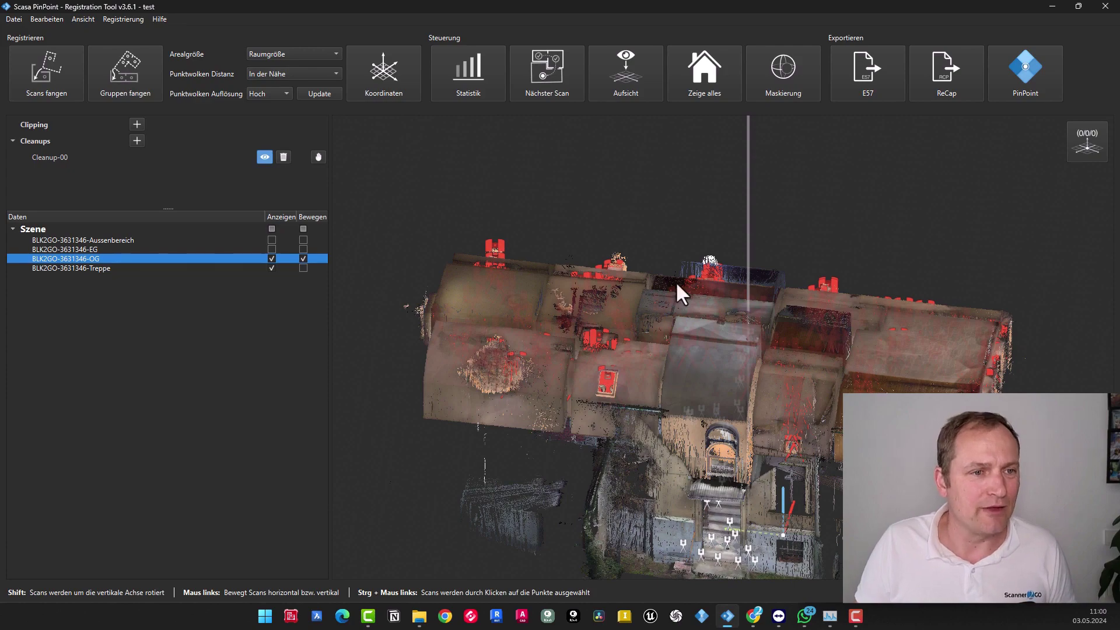
Step: Drag the OG scan vertically into place and check its 0.012 m error in Statistik
{"action": "middle_click_drag", "start_coordinate": [737, 485], "coordinate": [769, 362]}
{"action": "left_click_drag", "start_coordinate": [762, 337], "coordinate": [771, 316]}
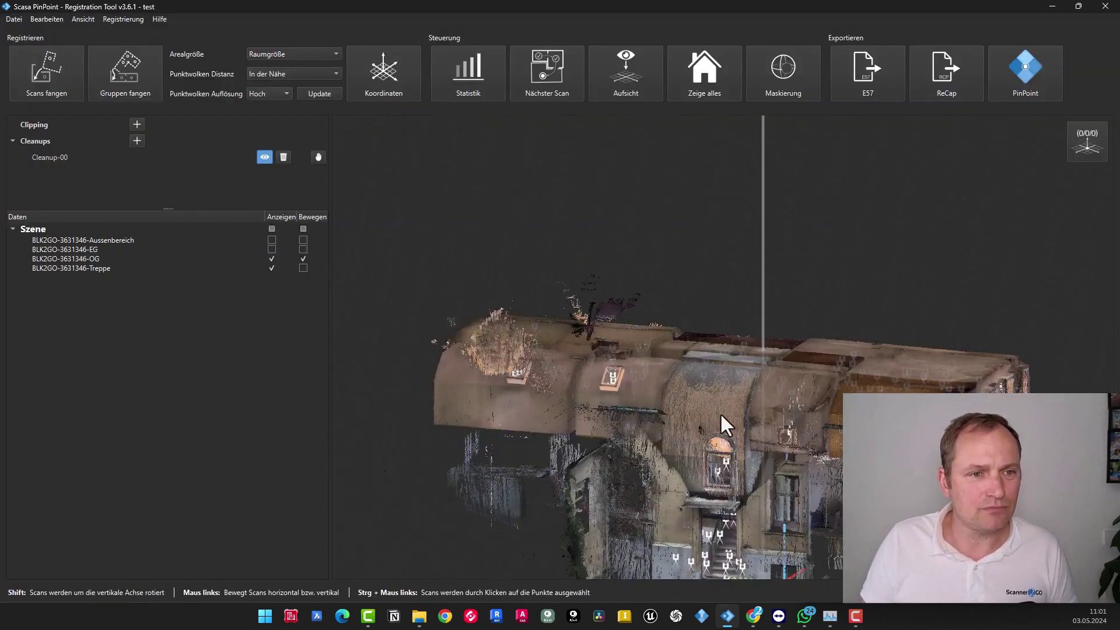
{"action": "middle_click_drag", "start_coordinate": [720, 412], "coordinate": [636, 236]}
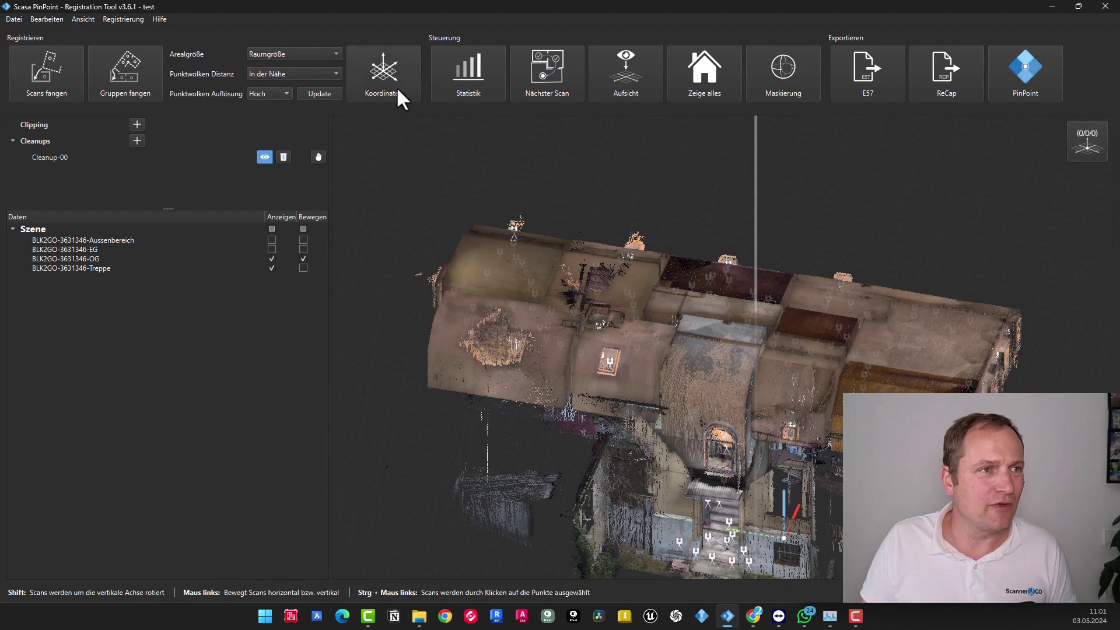
{"action": "left_click", "coordinate": [469, 88]}
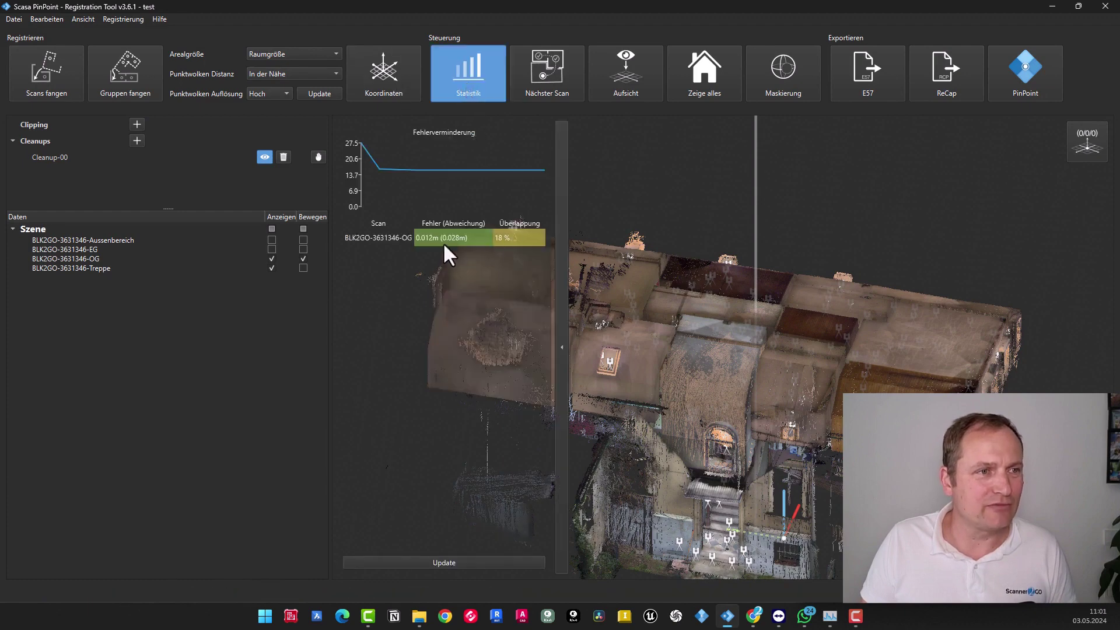
{"action": "left_click", "coordinate": [466, 81]}
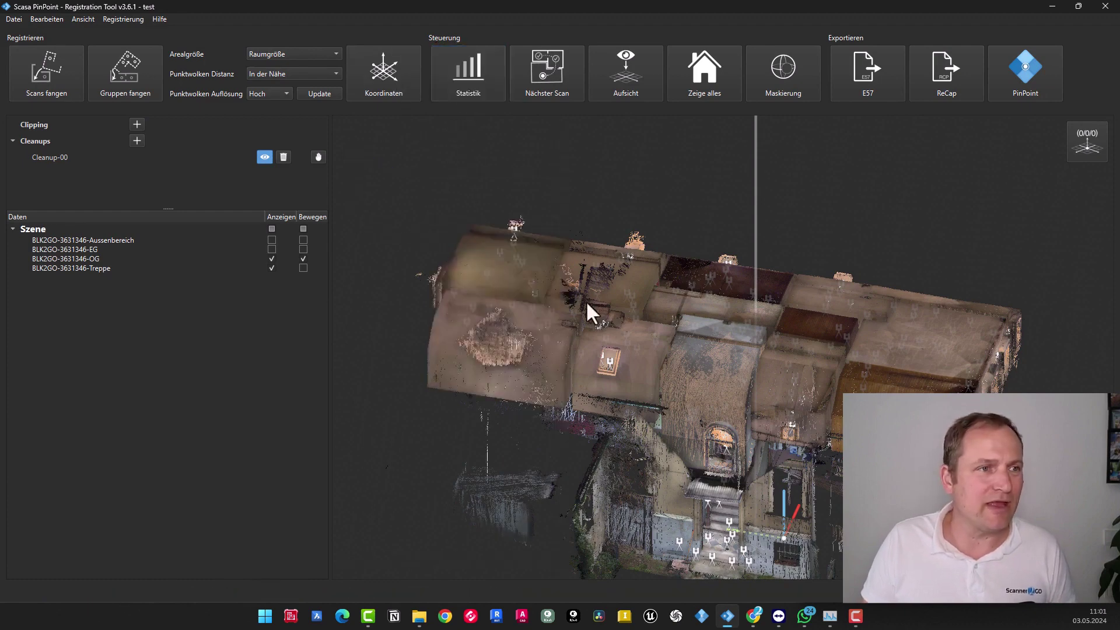
{"action": "middle_click_drag", "start_coordinate": [588, 310], "coordinate": [583, 347]}
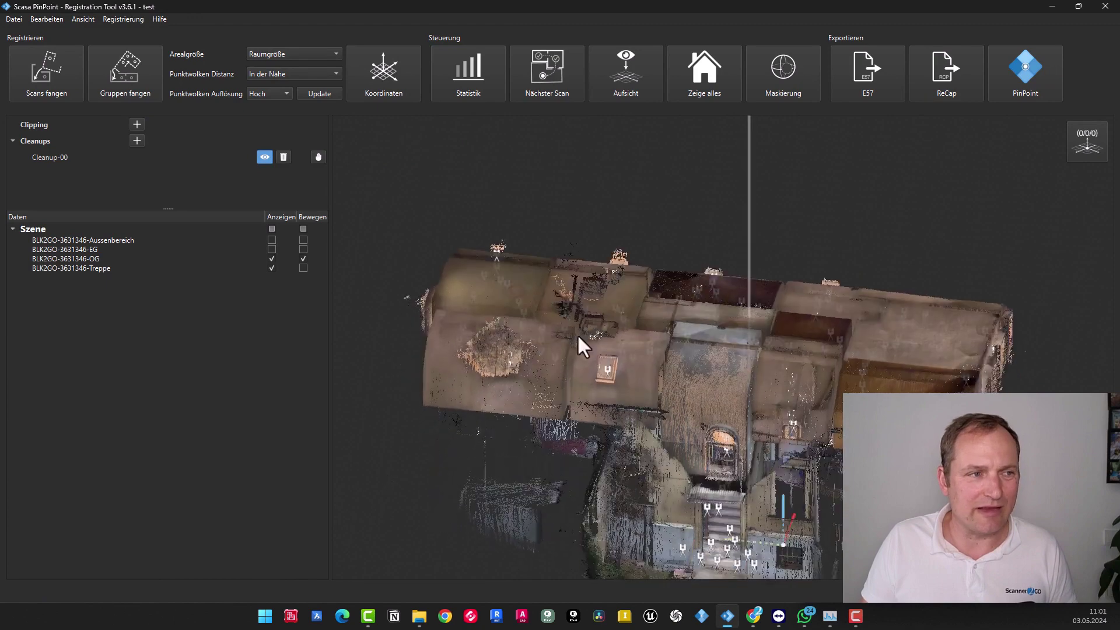
Step: Lock and hide the OG scan, then show the Aussenbereich scan and make it movable
{"action": "left_click", "coordinate": [304, 258]}
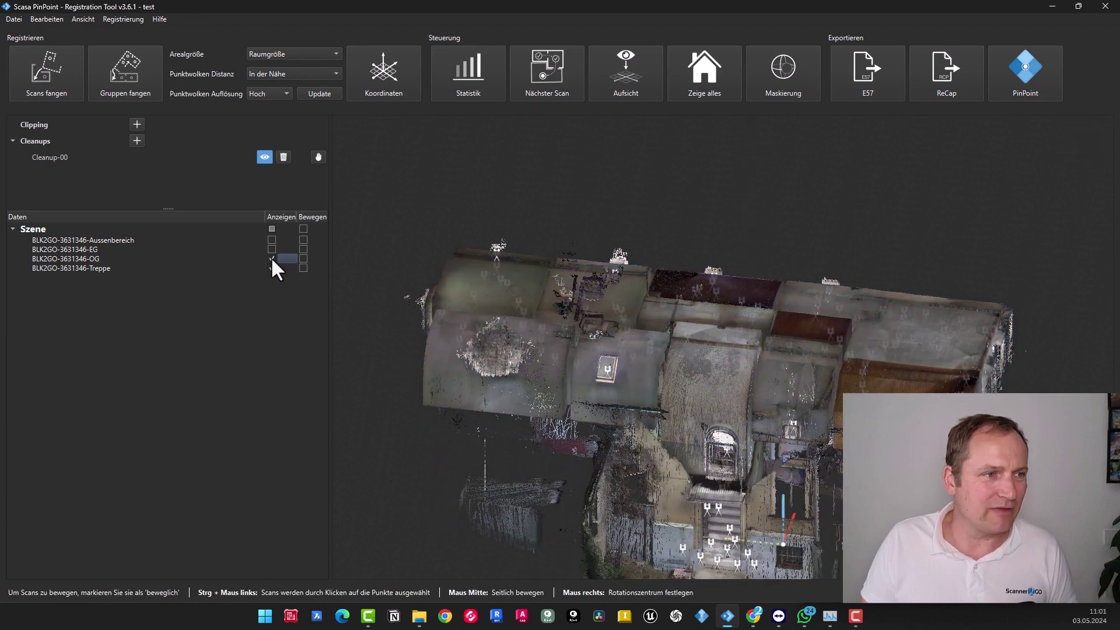
{"action": "left_click", "coordinate": [272, 258]}
{"action": "left_click", "coordinate": [272, 240]}
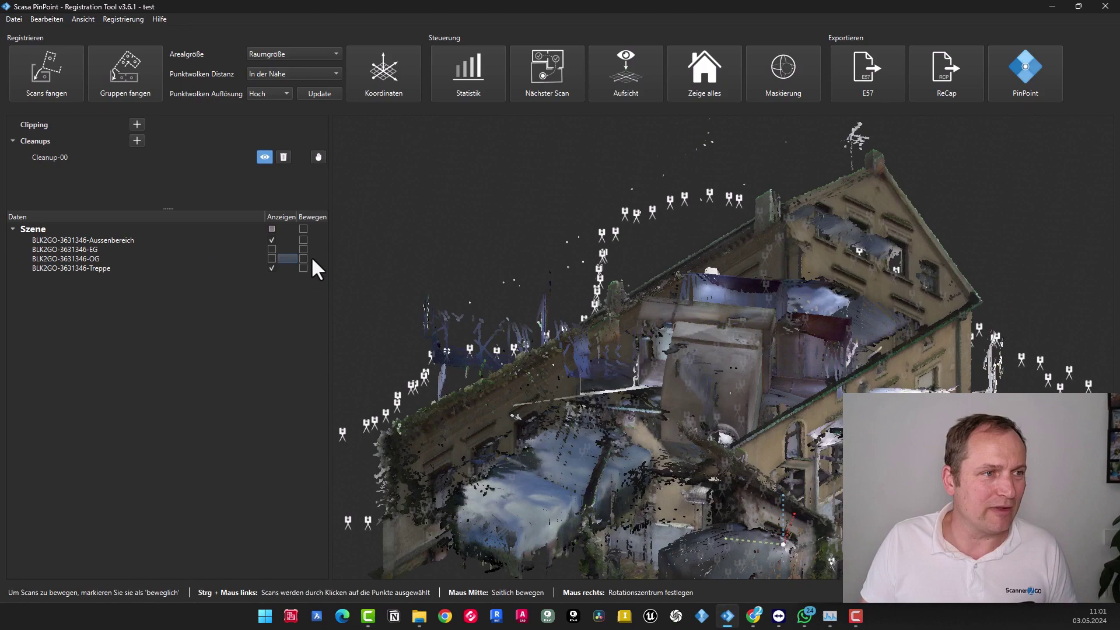
{"action": "left_click", "coordinate": [302, 240]}
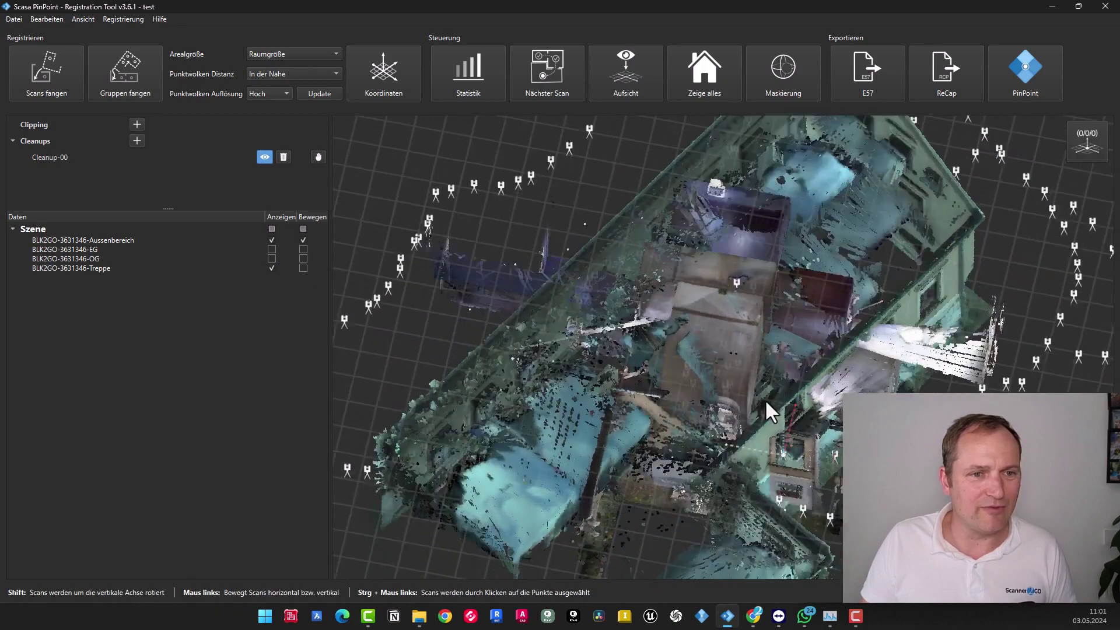
{"action": "scroll", "coordinate": [767, 366], "scroll_direction": "down", "scroll_amount": 3}
{"action": "scroll", "coordinate": [766, 366], "scroll_direction": "up", "scroll_amount": 3}
{"action": "scroll", "coordinate": [767, 364], "scroll_direction": "down", "scroll_amount": 3}
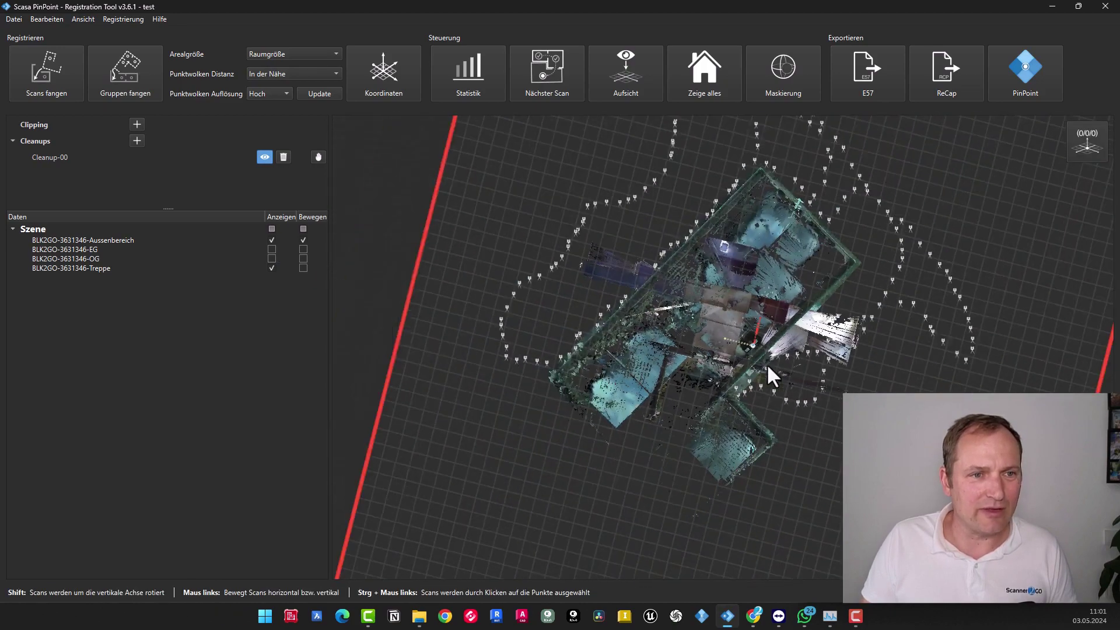
Step: Rotate the Aussenbereich scan roughly horizontal and check the facade in front view
{"action": "left_click_drag", "start_coordinate": [724, 370], "coordinate": [809, 365], "text": "shift"}
{"action": "key", "text": "2"}
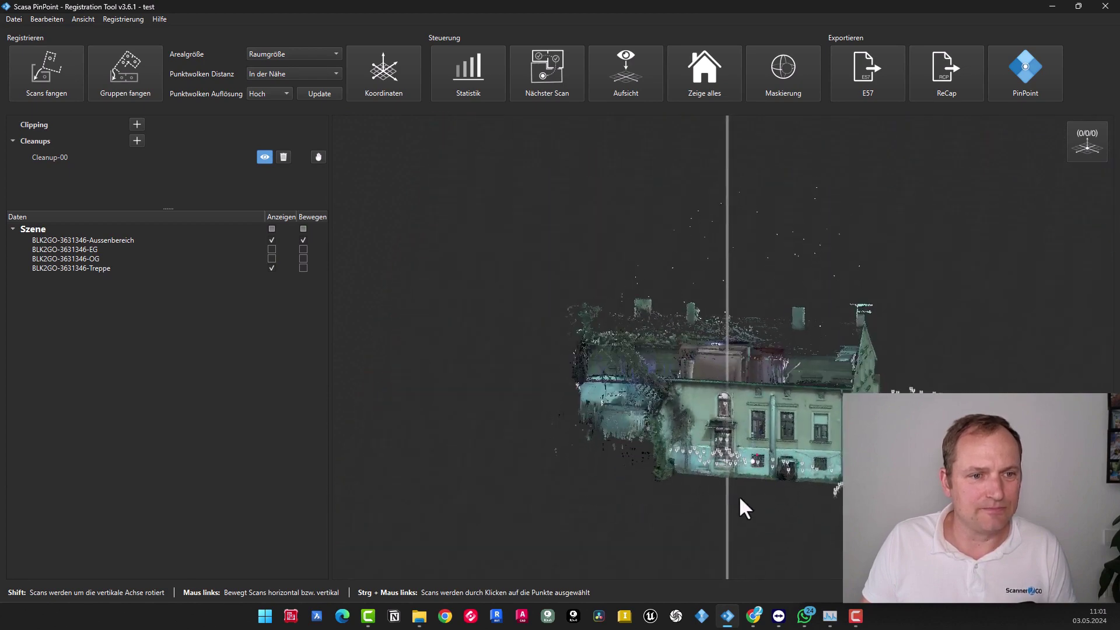
{"action": "scroll", "coordinate": [739, 496], "scroll_direction": "up", "scroll_amount": 5}
{"action": "middle_click_drag", "start_coordinate": [738, 488], "coordinate": [774, 202]}
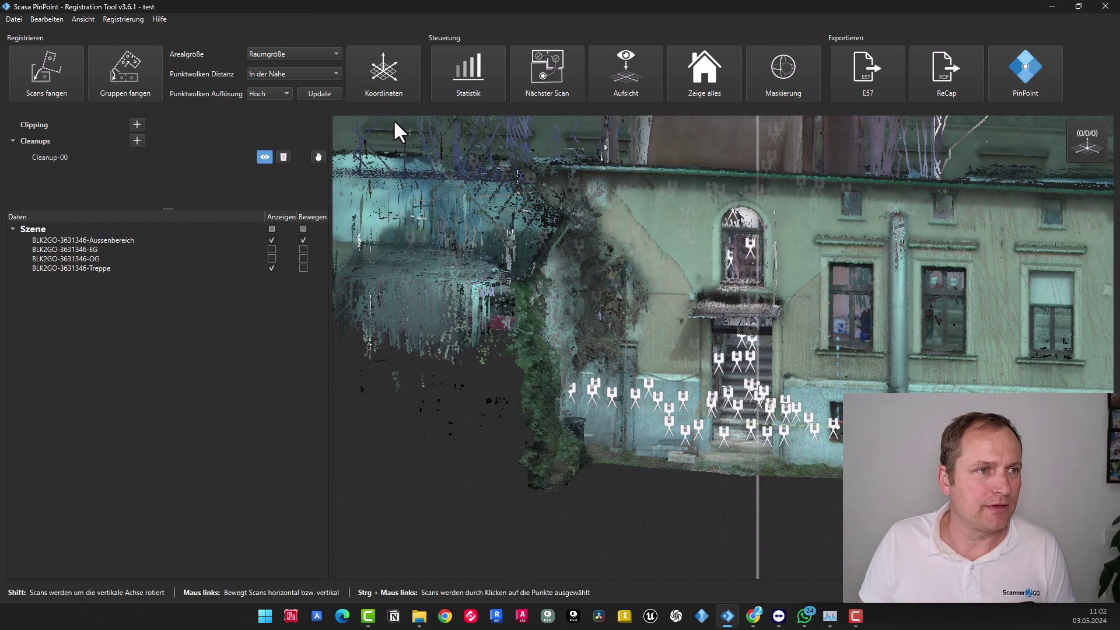
{"action": "left_click", "coordinate": [476, 86]}
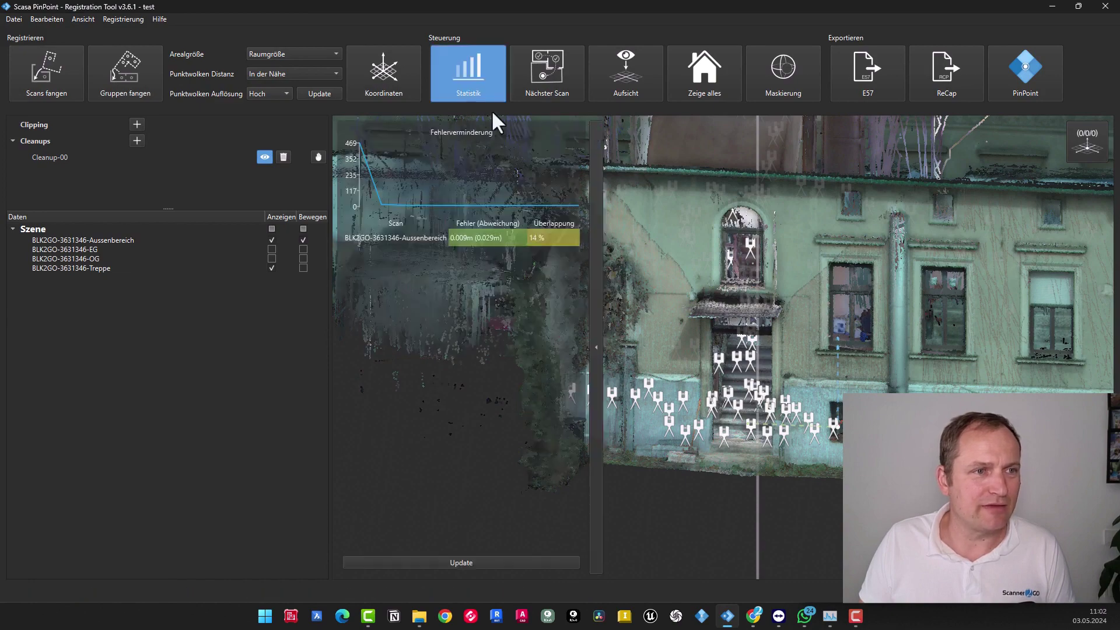
{"action": "left_click", "coordinate": [467, 65]}
{"action": "left_click_drag", "start_coordinate": [699, 379], "coordinate": [596, 422]}
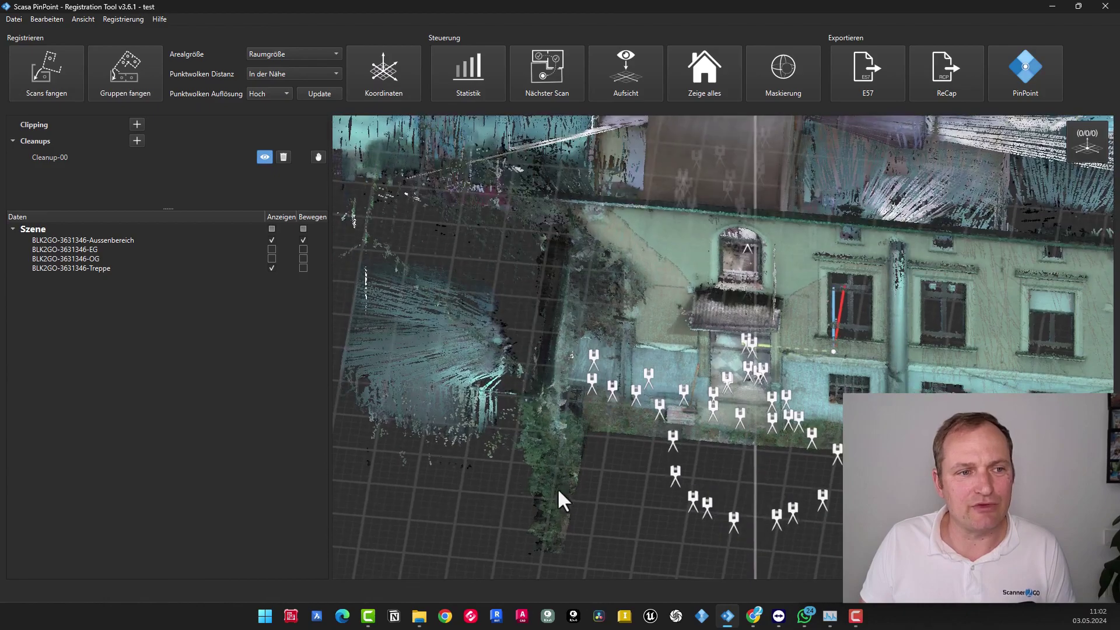
{"action": "left_click_drag", "start_coordinate": [557, 501], "coordinate": [687, 408]}
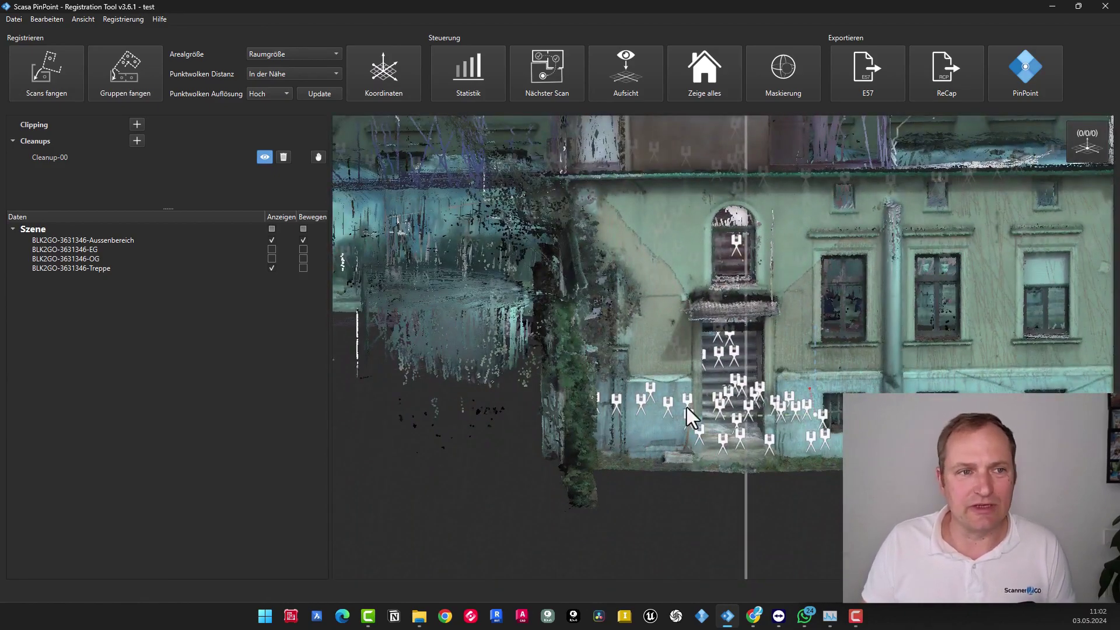
{"action": "left_click_drag", "start_coordinate": [811, 401], "coordinate": [746, 274]}
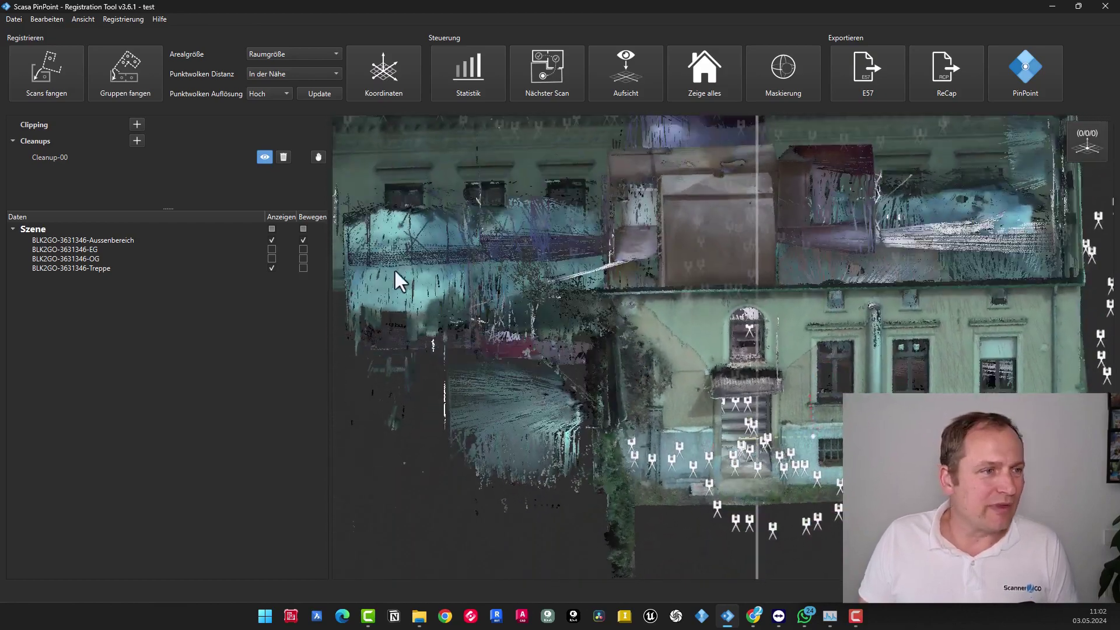
Step: Lock the Aussenbereich scan and display the EG and OG point clouds
{"action": "left_click", "coordinate": [302, 238]}
{"action": "left_click", "coordinate": [272, 249]}
{"action": "left_click", "coordinate": [271, 258]}
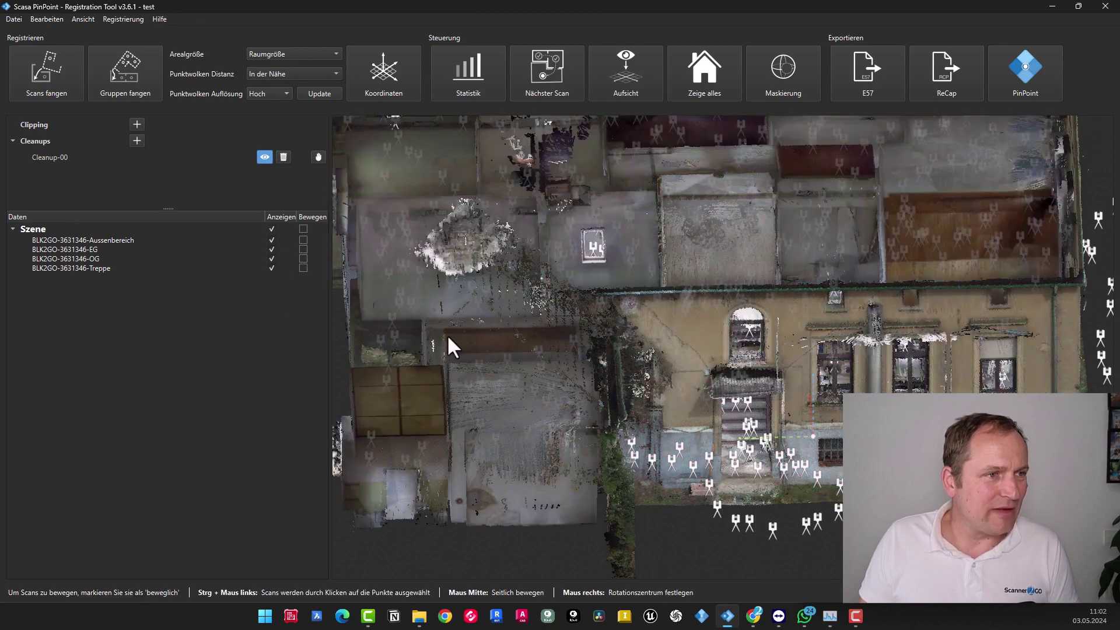
{"action": "scroll", "coordinate": [747, 432], "scroll_direction": "down", "scroll_amount": 5}
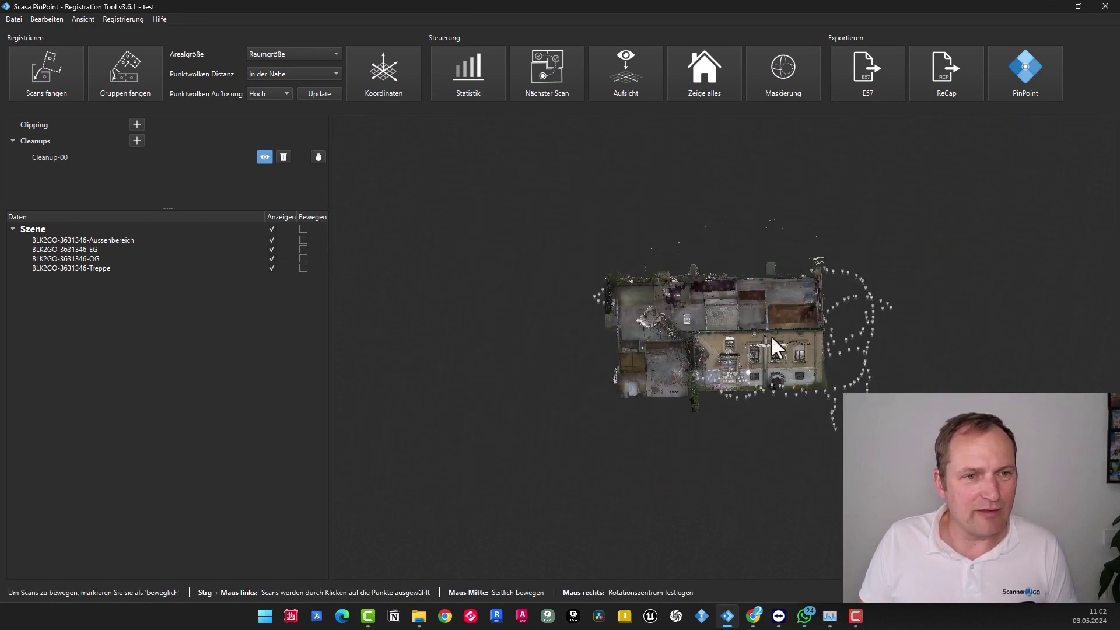
{"action": "left_click_drag", "start_coordinate": [772, 335], "coordinate": [797, 433]}
{"action": "scroll", "coordinate": [775, 351], "scroll_direction": "up", "scroll_amount": 5}
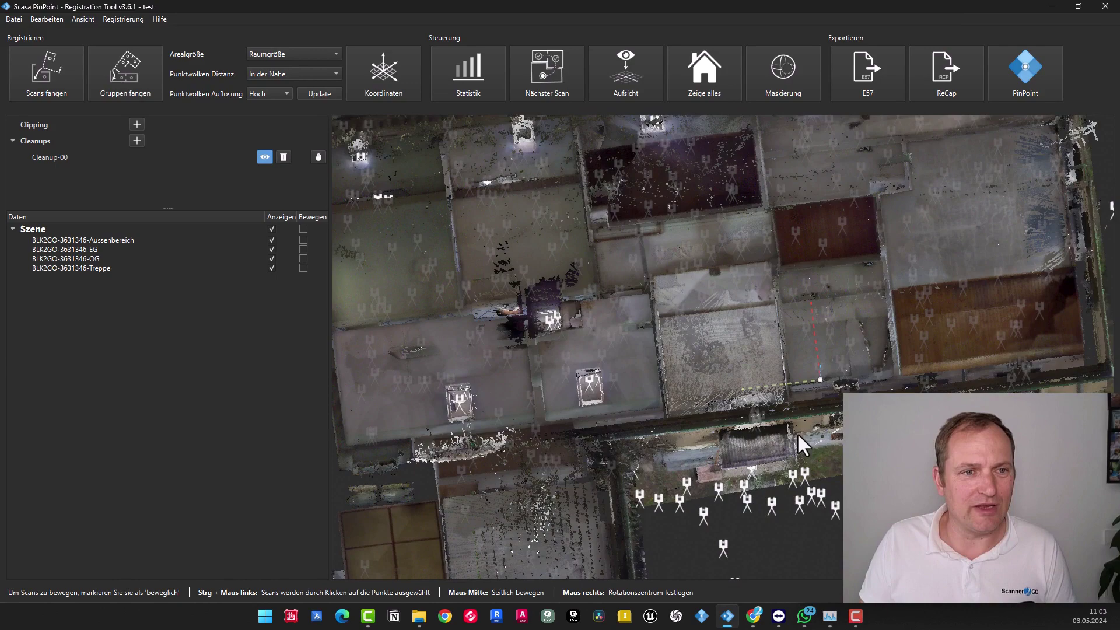
{"action": "scroll", "coordinate": [797, 433], "scroll_direction": "down", "scroll_amount": 5}
{"action": "mouse_move", "coordinate": [828, 327]}
{"action": "left_mouse_down"}
{"action": "mouse_move", "coordinate": [800, 349]}
{"action": "mouse_move", "coordinate": [828, 342]}
{"action": "left_mouse_up"}
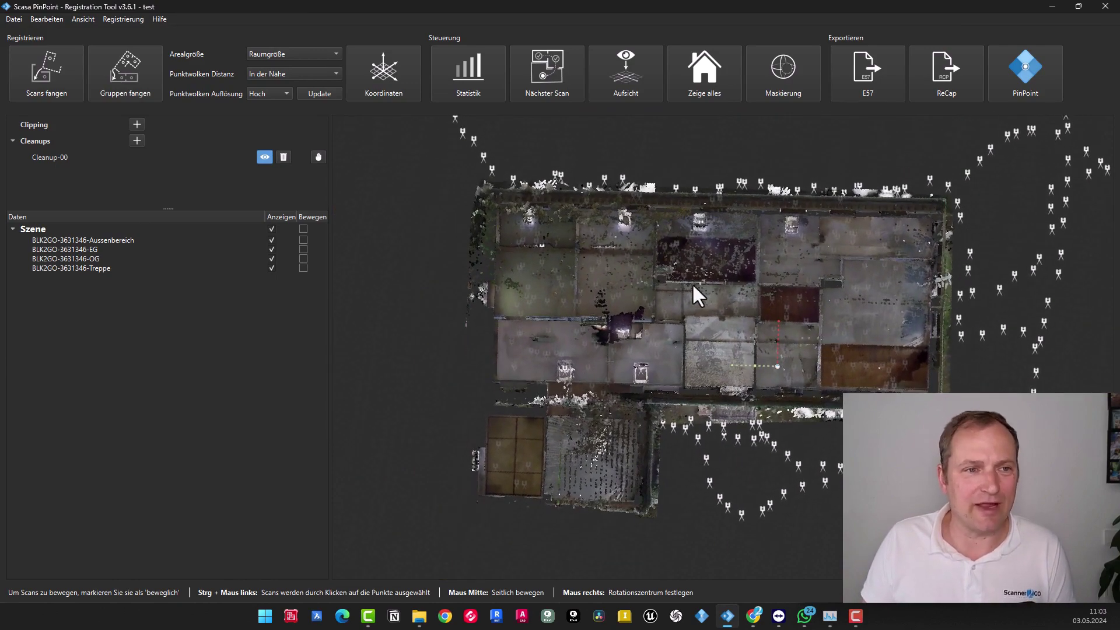
Step: Make all four scans movable, set Punktwolken Distanz to Sehr nah, and show Statistik
{"action": "left_click", "coordinate": [304, 229]}
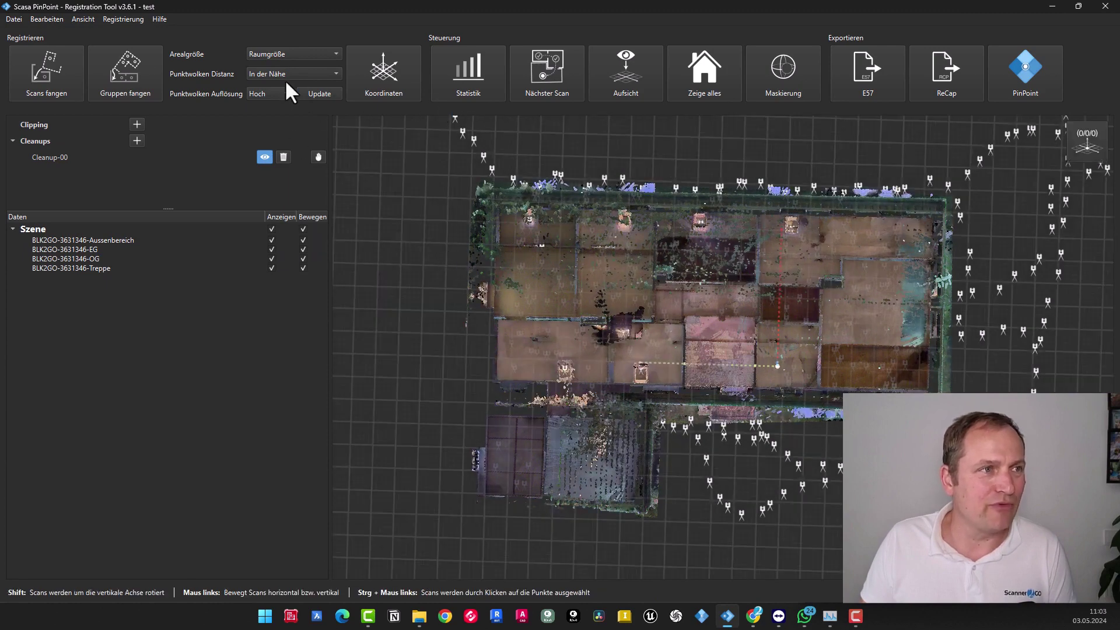
{"action": "left_click", "coordinate": [278, 74]}
{"action": "left_click", "coordinate": [272, 94]}
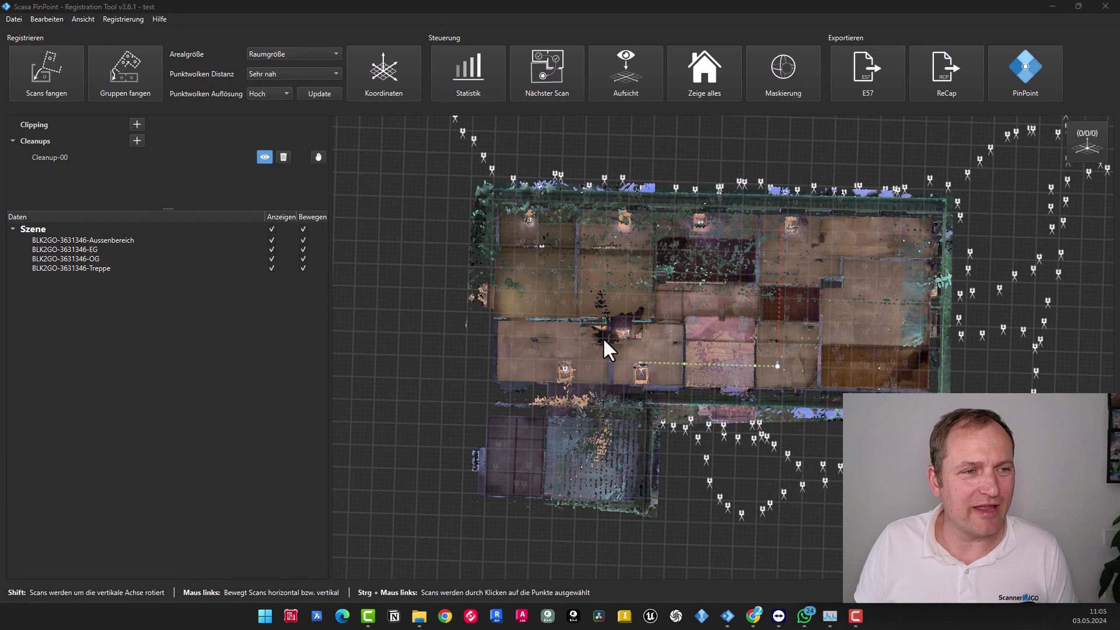
{"action": "left_click", "coordinate": [472, 70]}
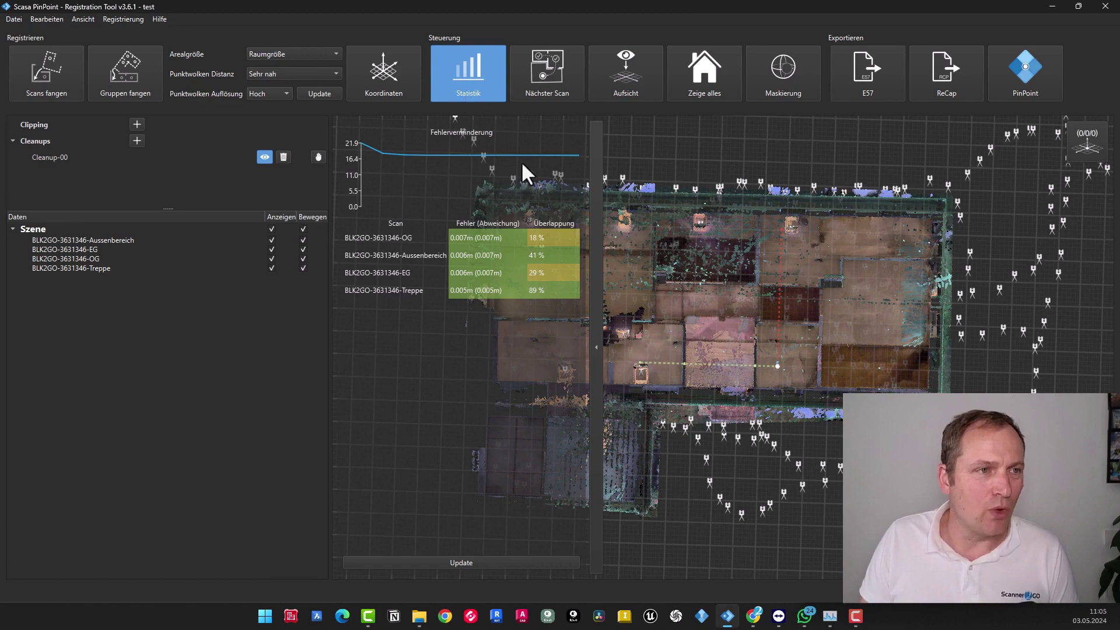
Step: Close the registration statistics and tilt the view to an oblique angle
{"action": "left_click", "coordinate": [468, 75]}
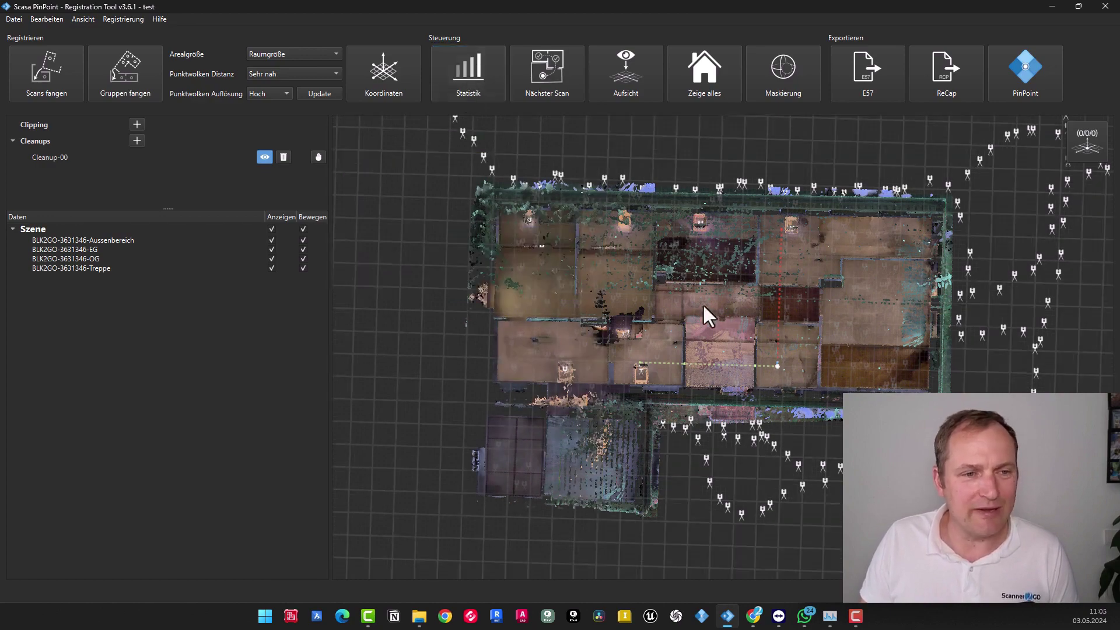
{"action": "scroll", "coordinate": [705, 311], "scroll_direction": "up", "scroll_amount": 3}
{"action": "scroll", "coordinate": [790, 343], "scroll_direction": "down", "scroll_amount": 5}
{"action": "mouse_move", "coordinate": [790, 343]}
{"action": "left_mouse_down"}
{"action": "mouse_move", "coordinate": [823, 168]}
{"action": "mouse_move", "coordinate": [804, 349]}
{"action": "left_mouse_up"}
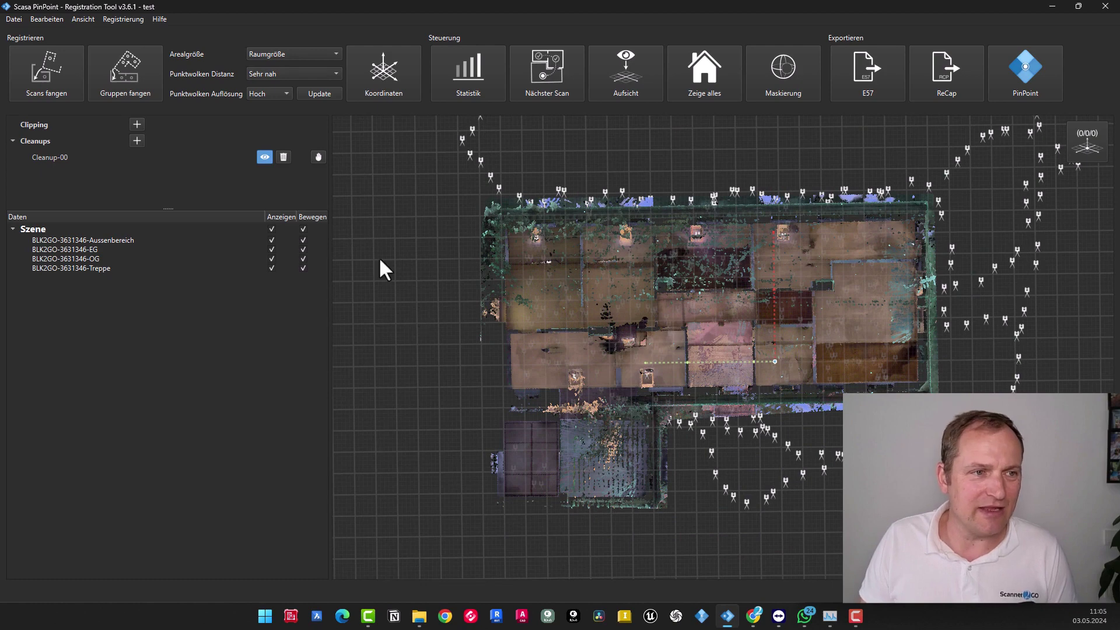
Step: Lock all scans against moving and switch to the Aufsicht top-down plan view
{"action": "left_click", "coordinate": [303, 228]}
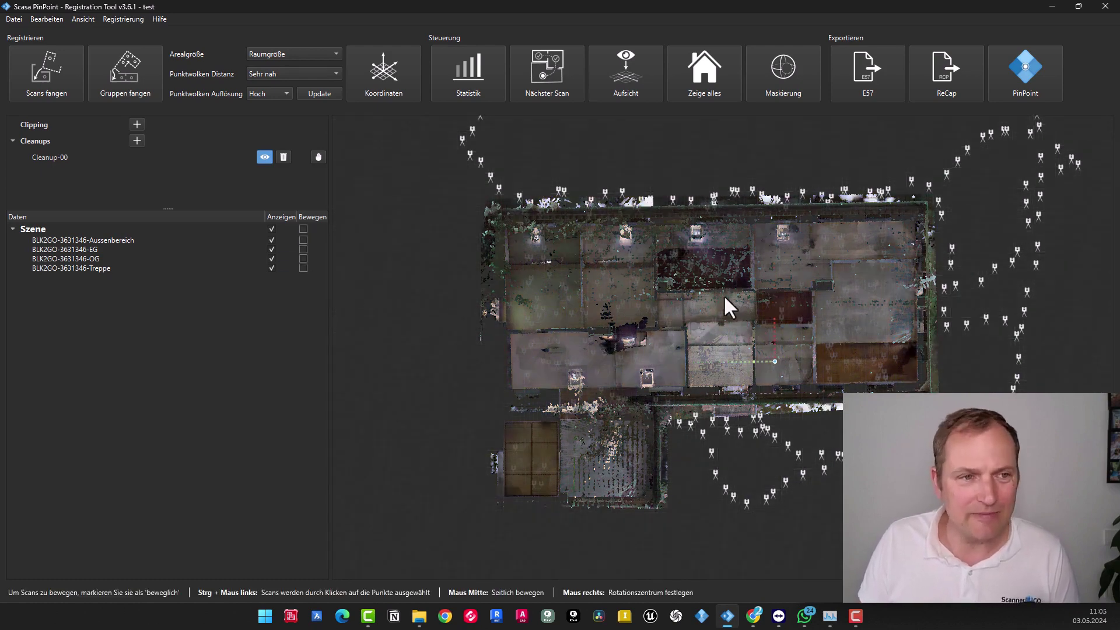
{"action": "scroll", "coordinate": [709, 315], "scroll_direction": "up", "scroll_amount": 3}
{"action": "scroll", "coordinate": [701, 319], "scroll_direction": "down", "scroll_amount": 3}
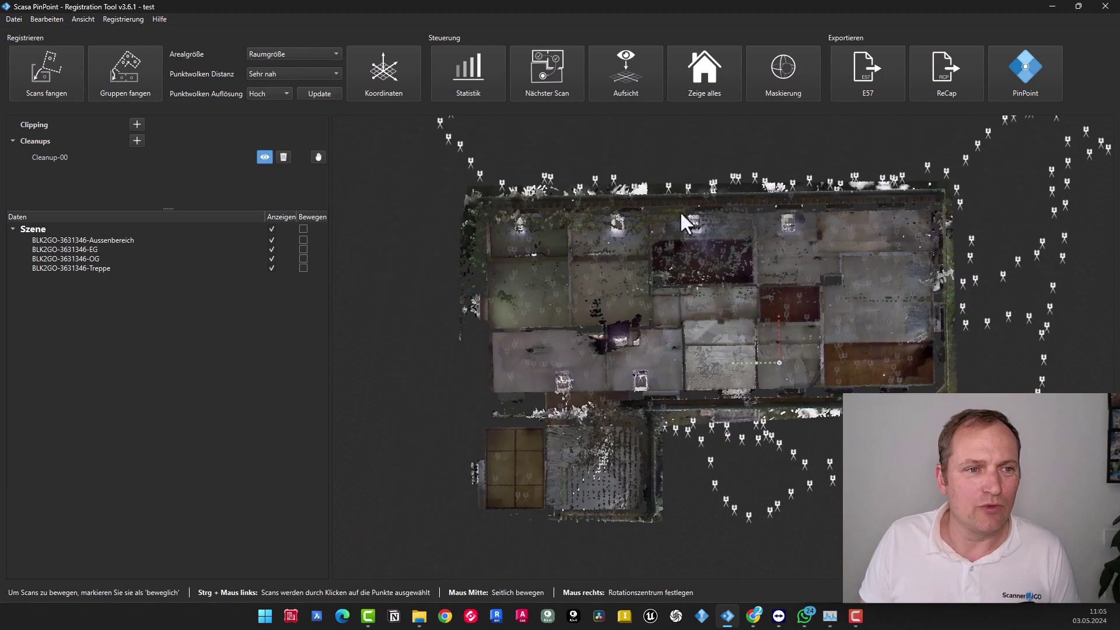
{"action": "left_click", "coordinate": [639, 65]}
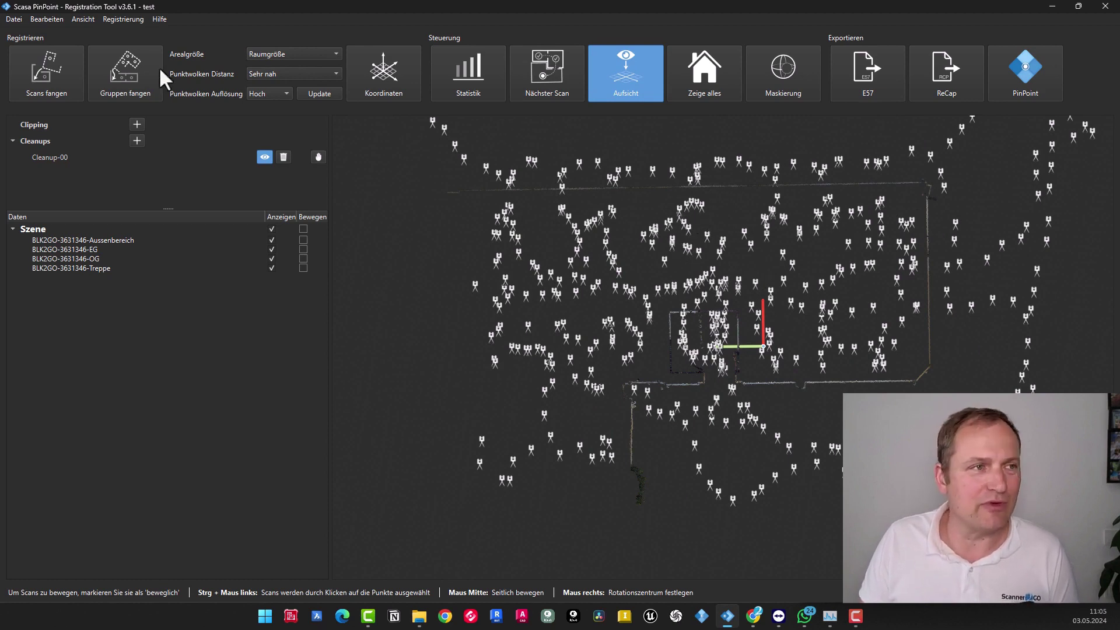
Step: Turn off Scan-Positionen anzeigen and zoom around the floor-plan slice
{"action": "left_click", "coordinate": [81, 17]}
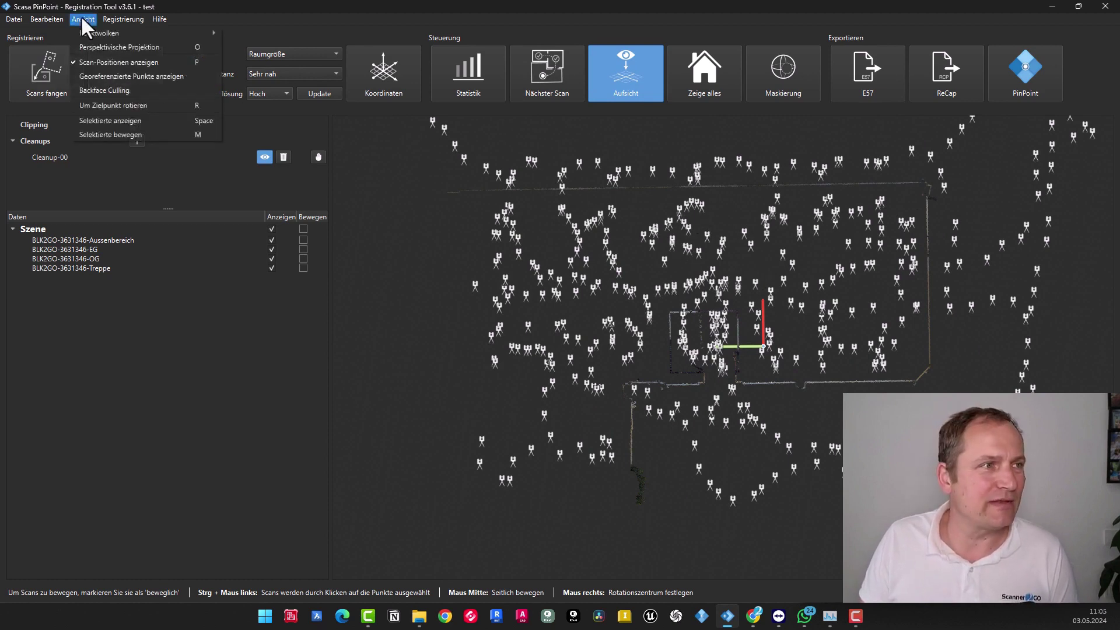
{"action": "left_click", "coordinate": [177, 61]}
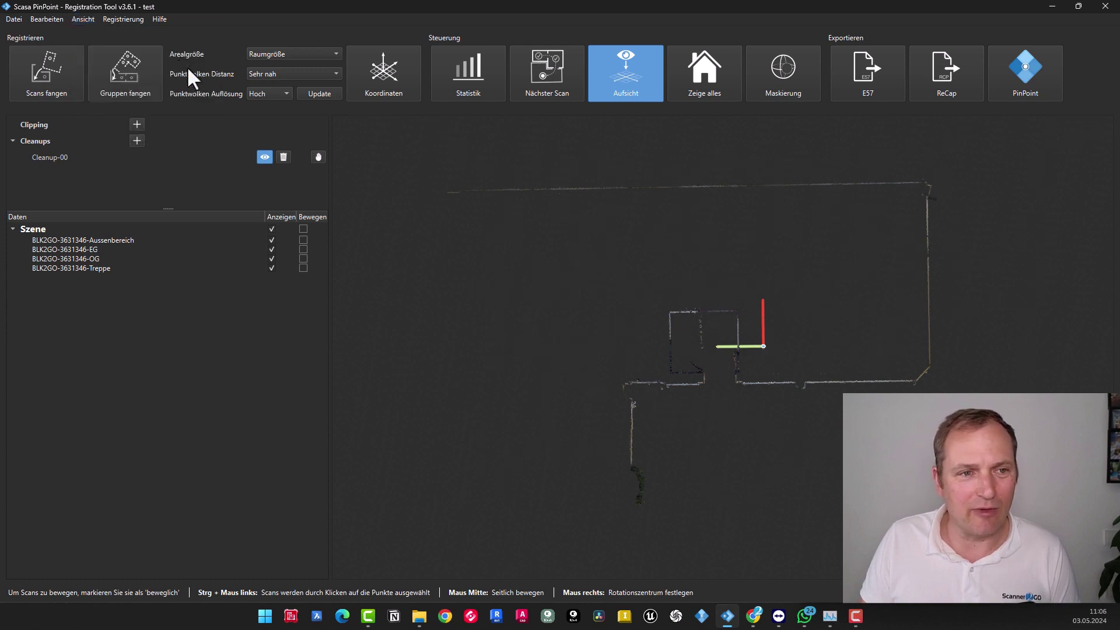
{"action": "scroll", "coordinate": [709, 343], "scroll_direction": "down", "scroll_amount": 1}
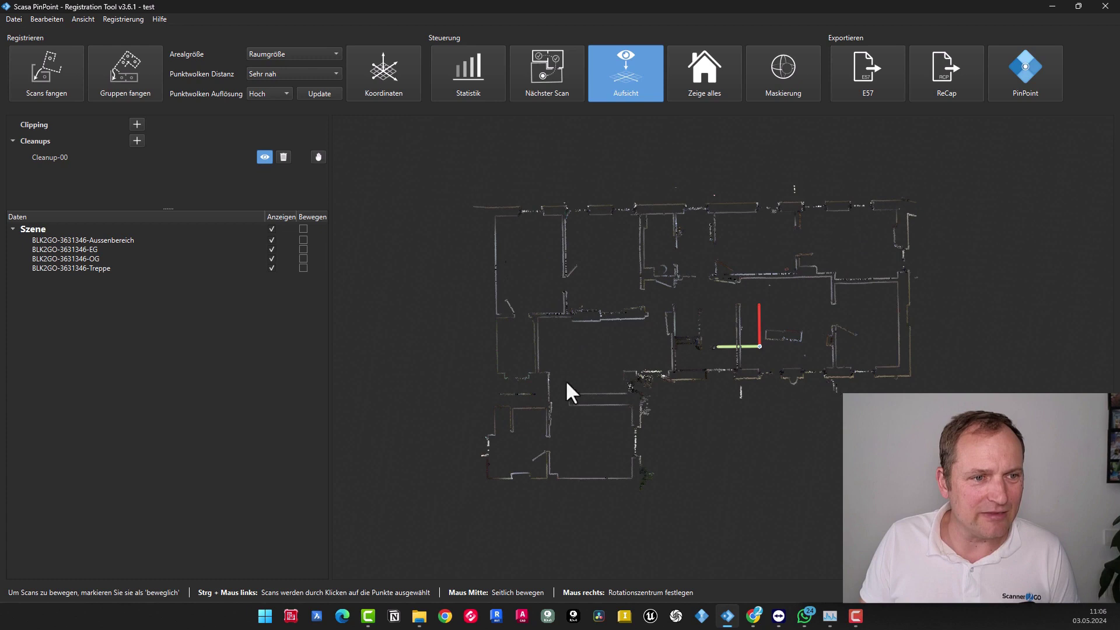
{"action": "scroll", "coordinate": [572, 398], "scroll_direction": "up", "scroll_amount": 8}
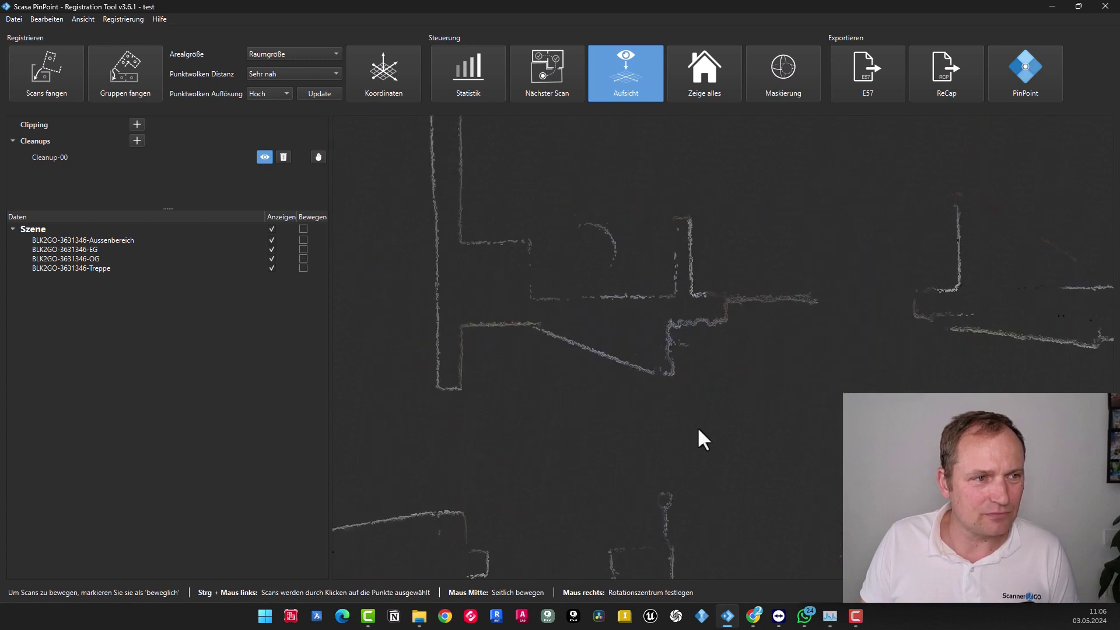
{"action": "scroll", "coordinate": [668, 446], "scroll_direction": "down", "scroll_amount": 4}
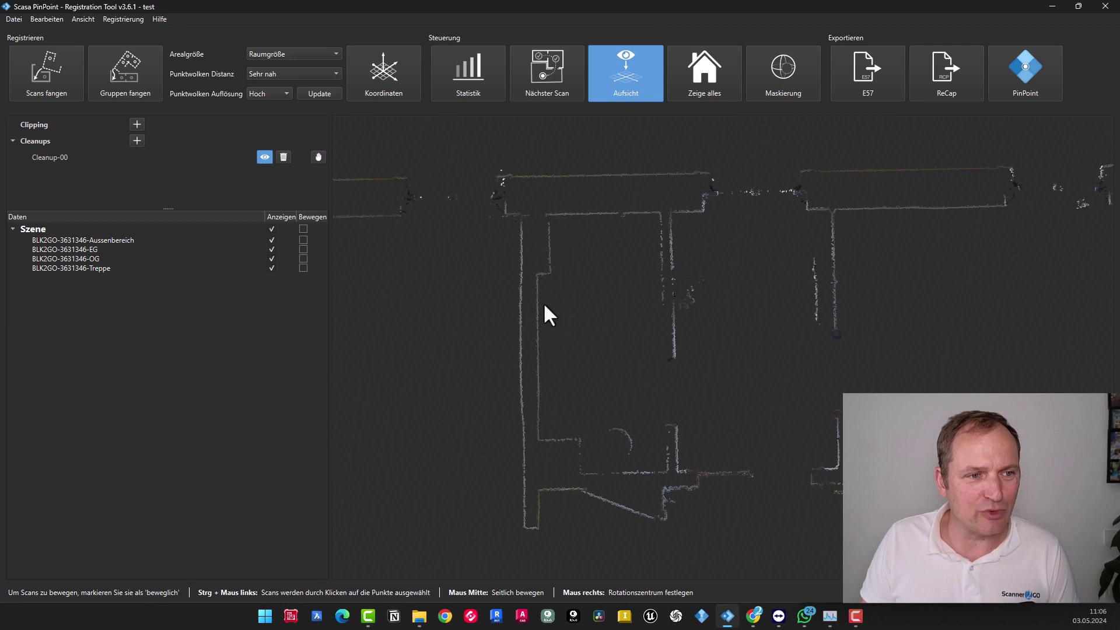
{"action": "scroll", "coordinate": [693, 332], "scroll_direction": "up", "scroll_amount": 5}
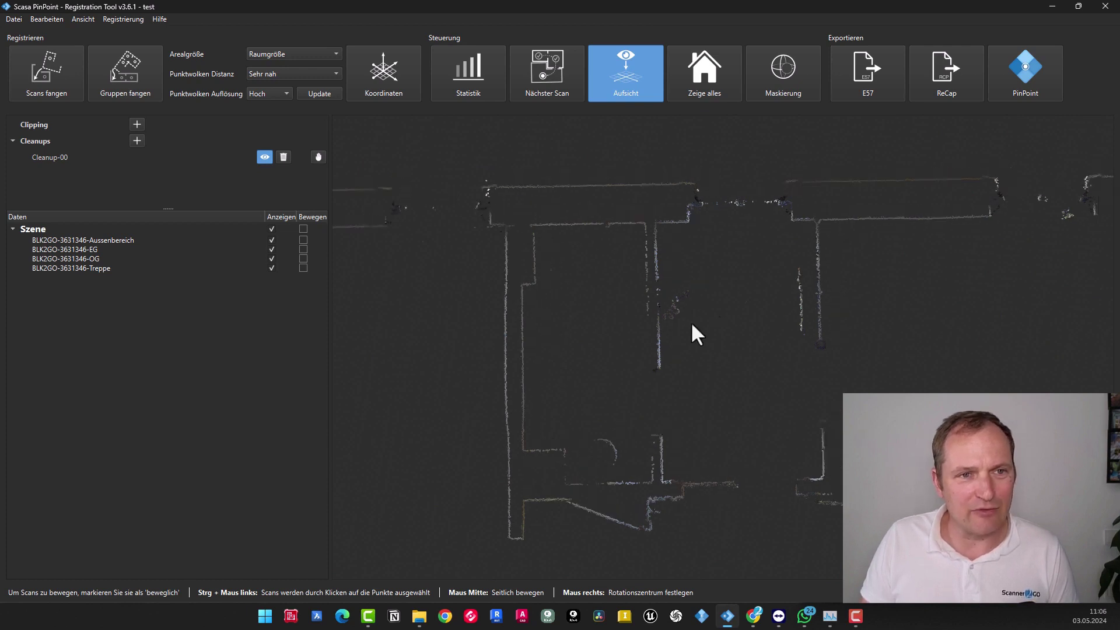
Step: Pan across the floor plan to inspect walls to the right and upper right
{"action": "middle_click_drag", "start_coordinate": [680, 285], "coordinate": [791, 447]}
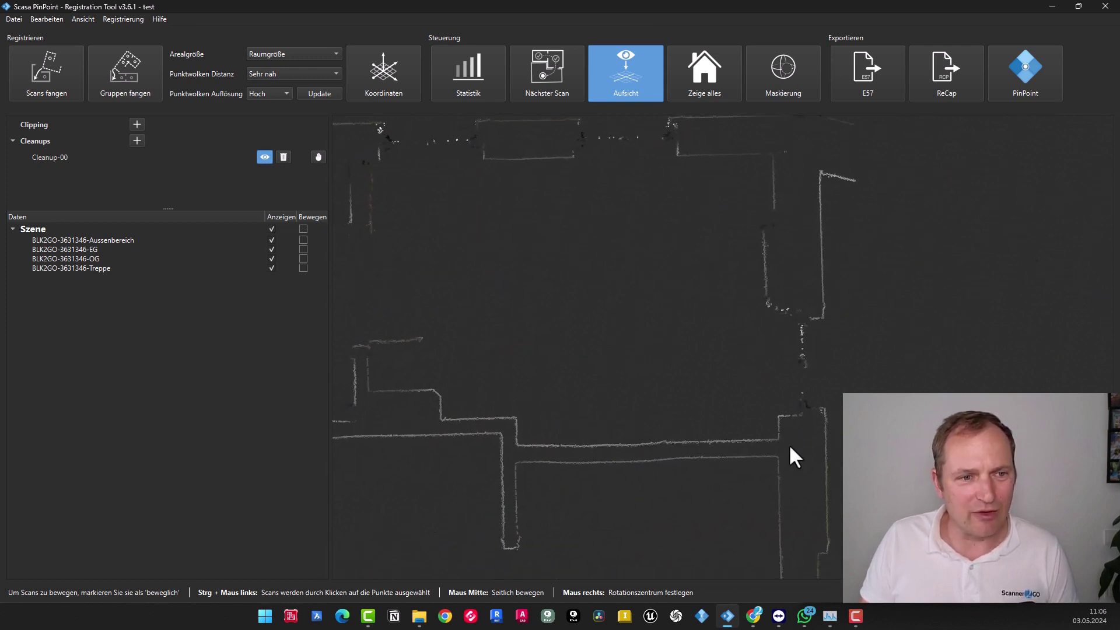
{"action": "scroll", "coordinate": [789, 441], "scroll_direction": "down", "scroll_amount": 5}
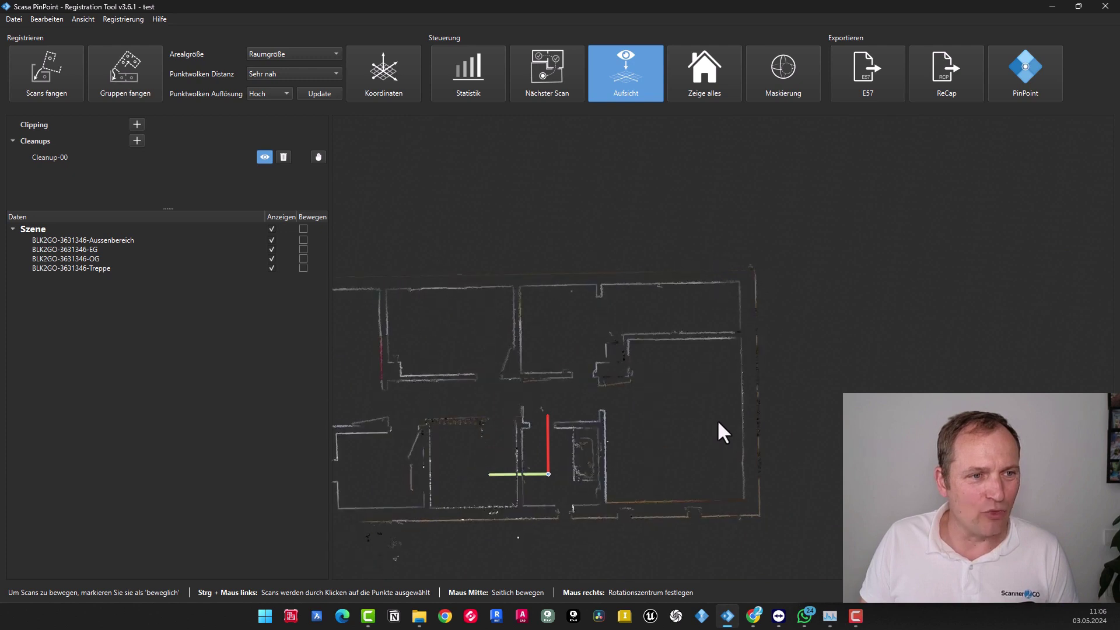
{"action": "middle_click_drag", "start_coordinate": [668, 425], "coordinate": [765, 369]}
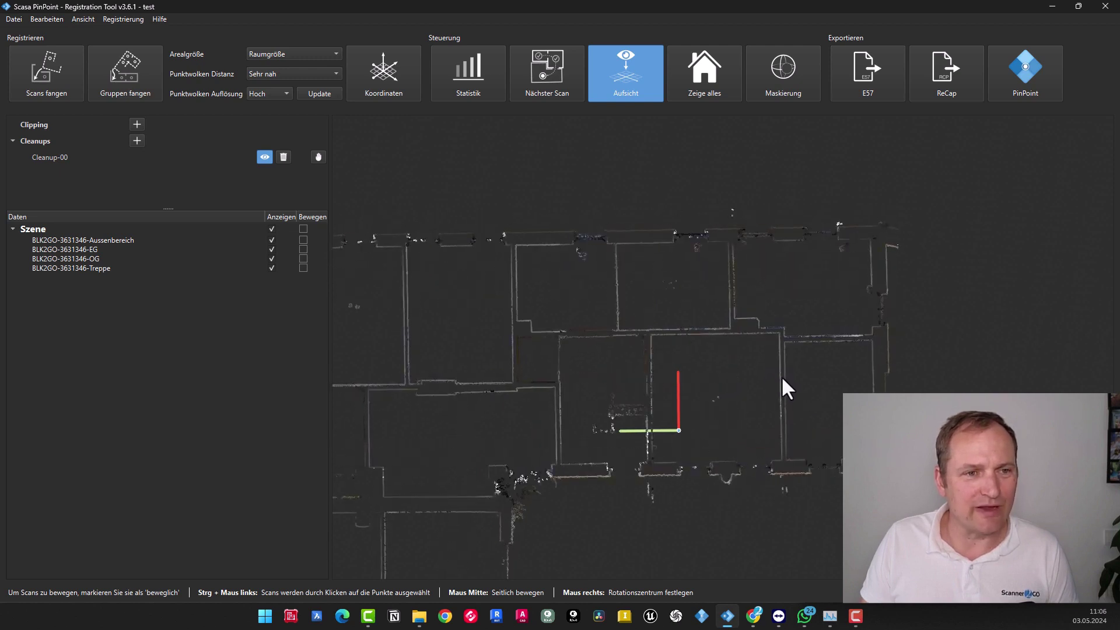
{"action": "scroll", "coordinate": [817, 372], "scroll_direction": "down", "scroll_amount": 5}
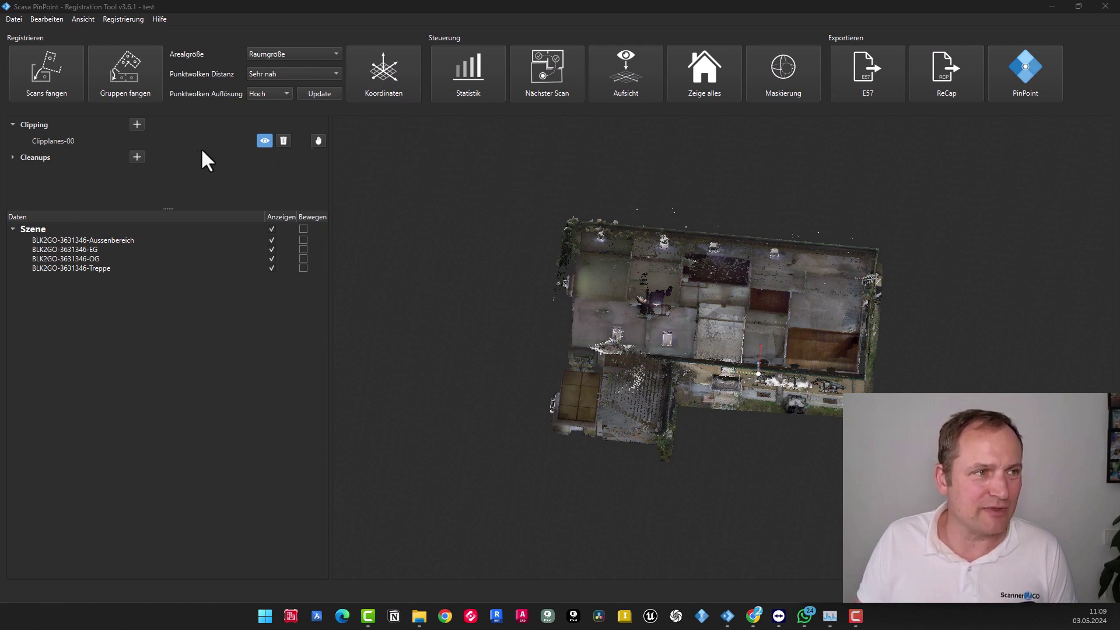
Step: Delete the Clipplanes-00 clipping plane and start a new point-cloud cleanup
{"action": "left_click", "coordinate": [284, 140]}
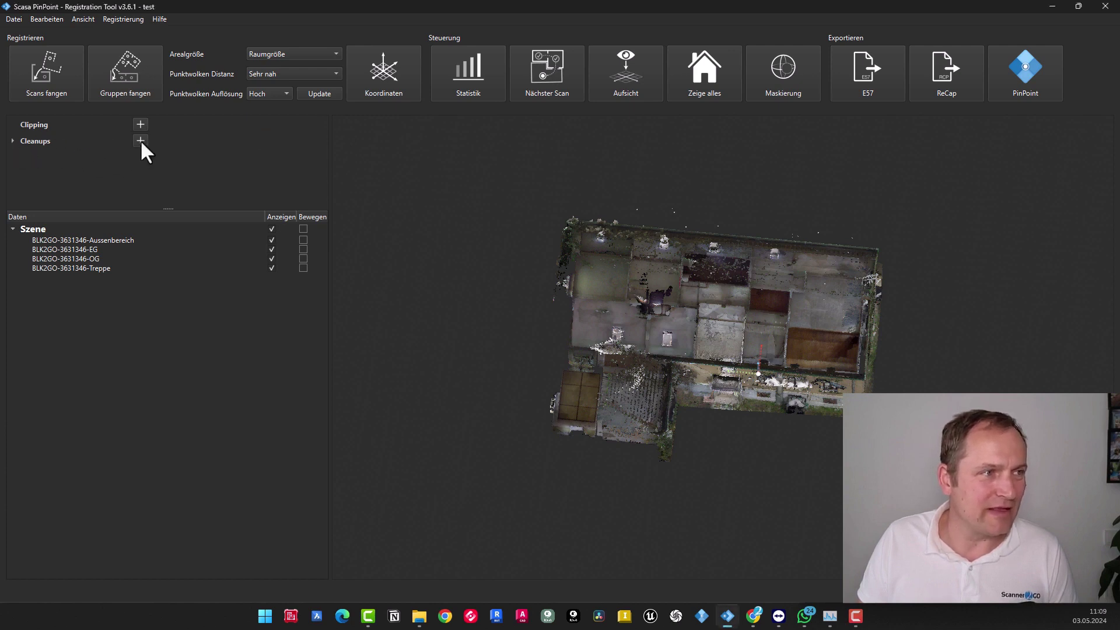
{"action": "left_click", "coordinate": [13, 141]}
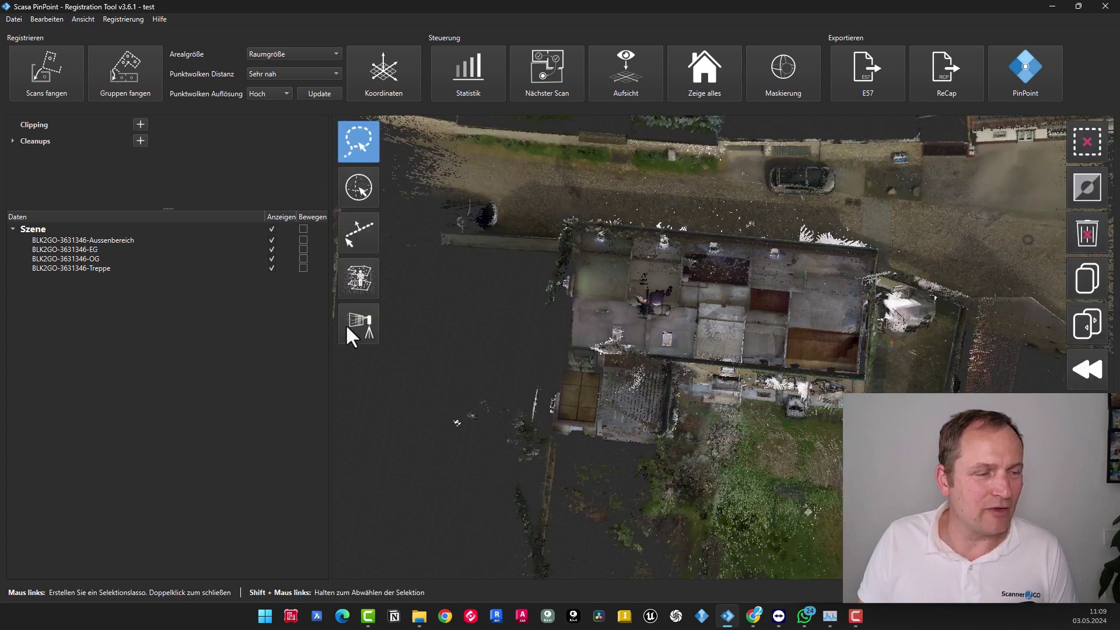
{"action": "scroll", "coordinate": [560, 362], "scroll_direction": "down", "scroll_amount": 3}
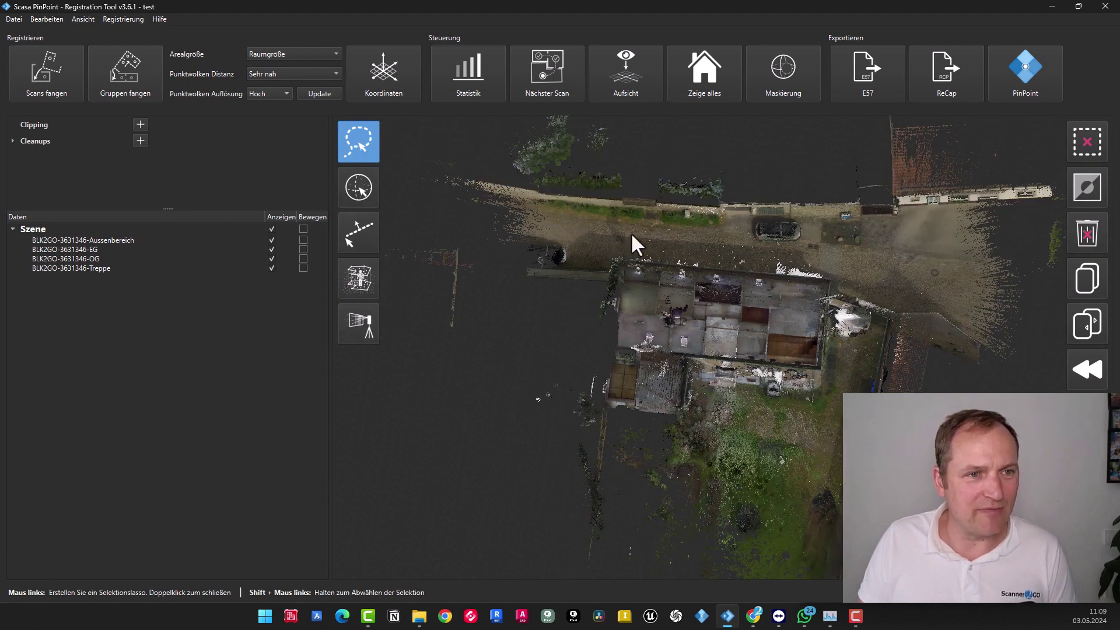
Step: Lasso around the house, invert the selection, and delete the surrounding outdoor points
{"action": "left_click", "coordinate": [588, 233]}
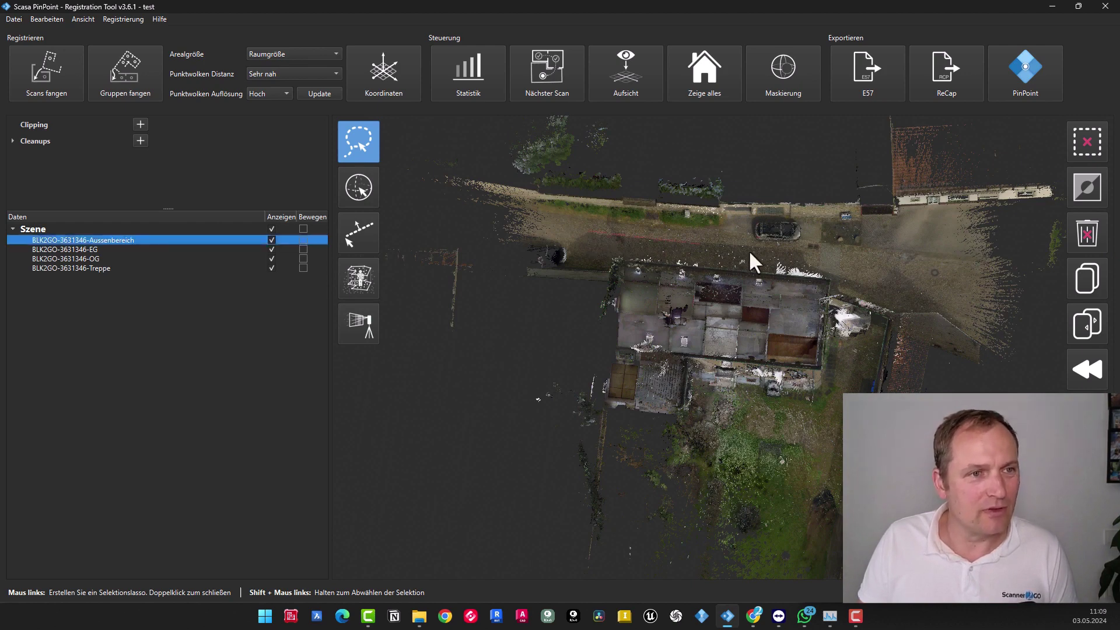
{"action": "left_click", "coordinate": [891, 258]}
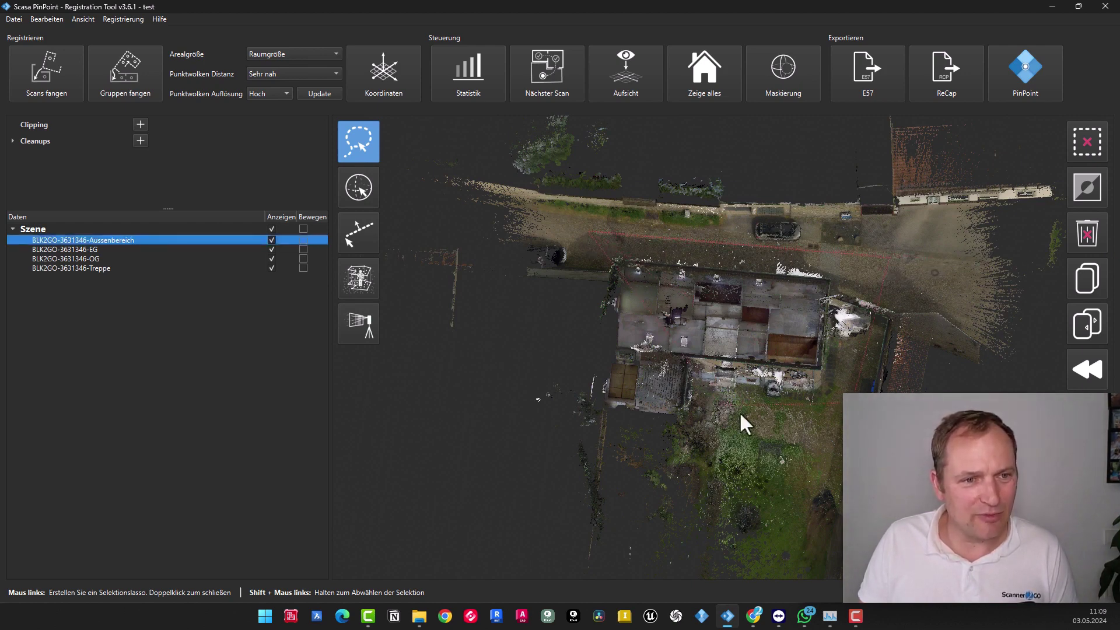
{"action": "left_click", "coordinate": [699, 426]}
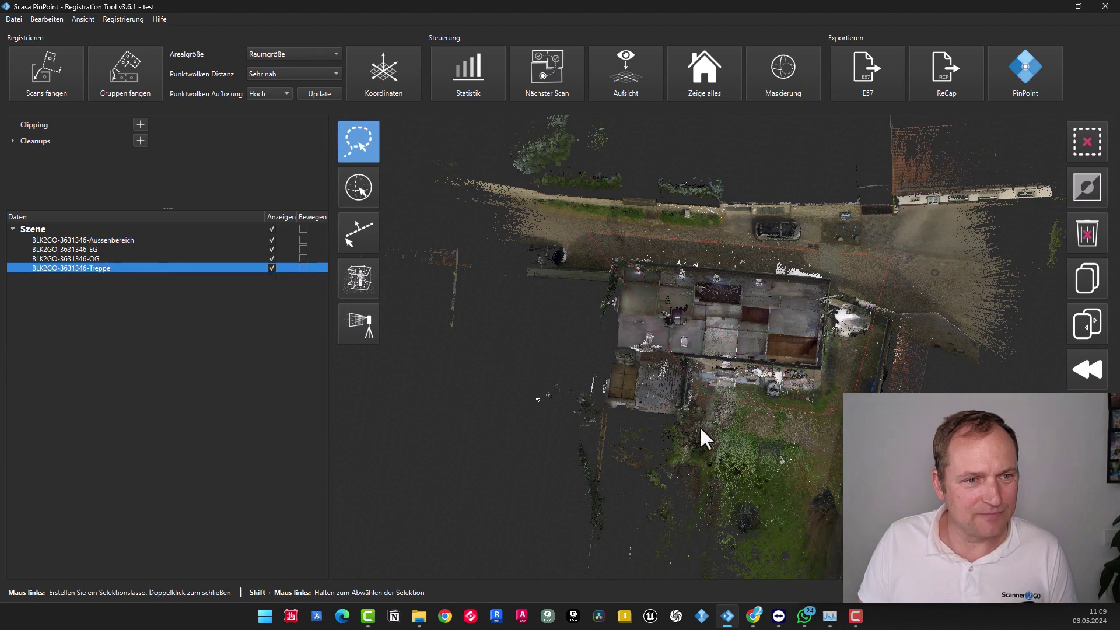
{"action": "left_click", "coordinate": [573, 414]}
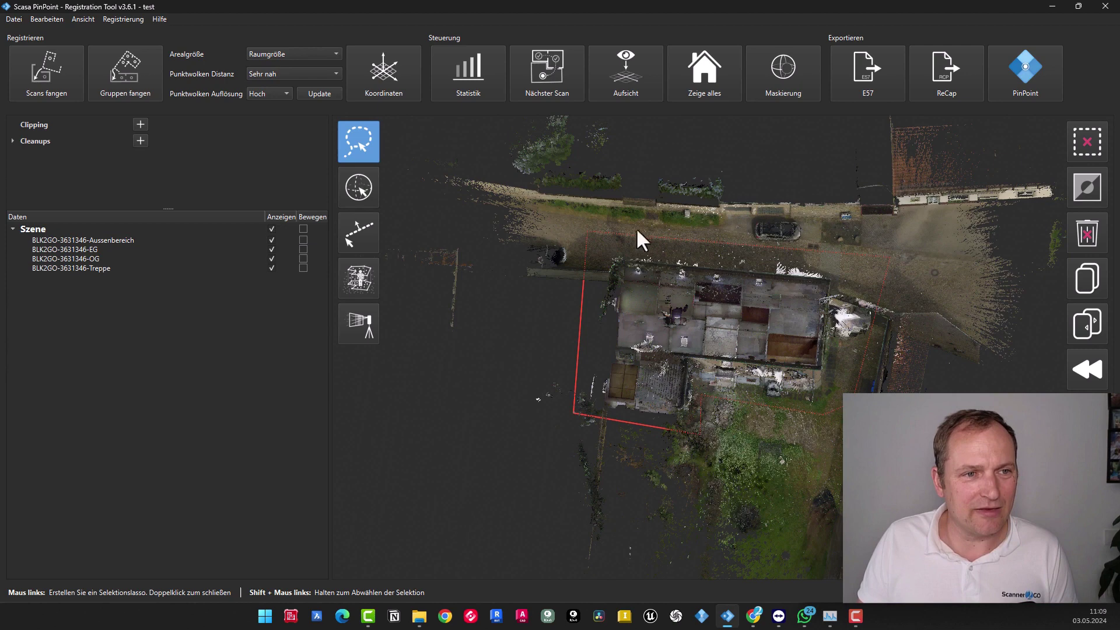
{"action": "double_click", "coordinate": [602, 290]}
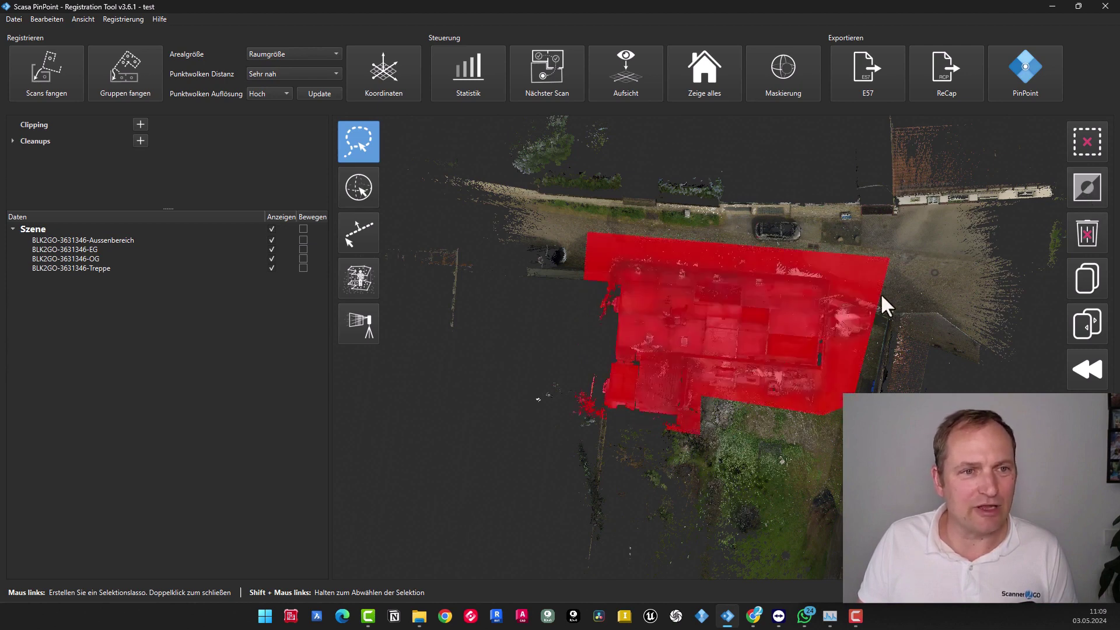
{"action": "left_click", "coordinate": [1086, 186]}
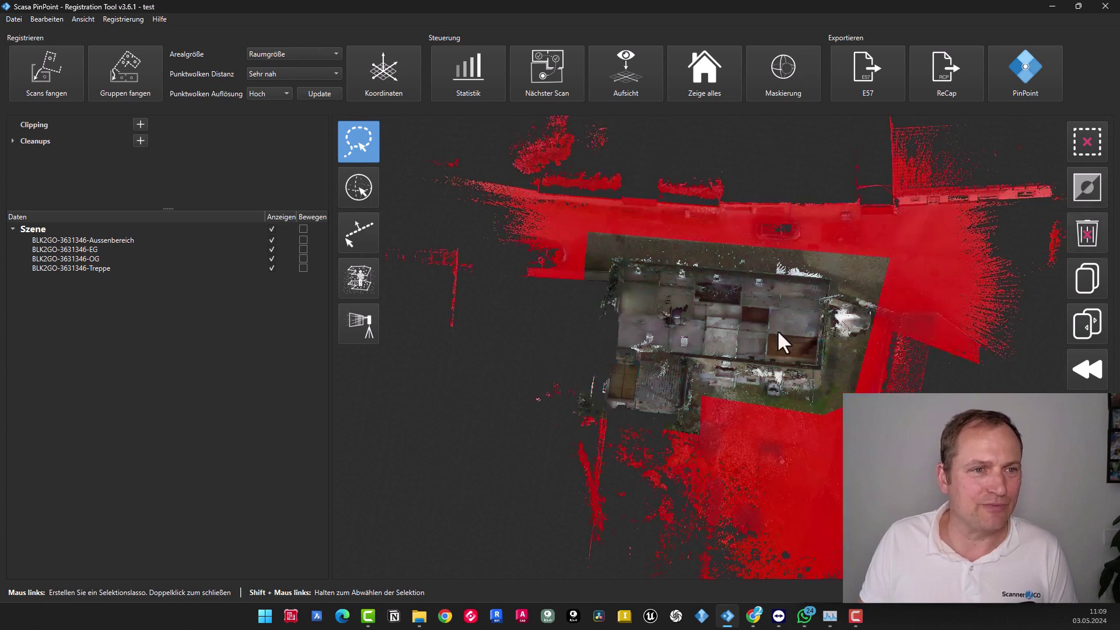
{"action": "key", "text": "Delete"}
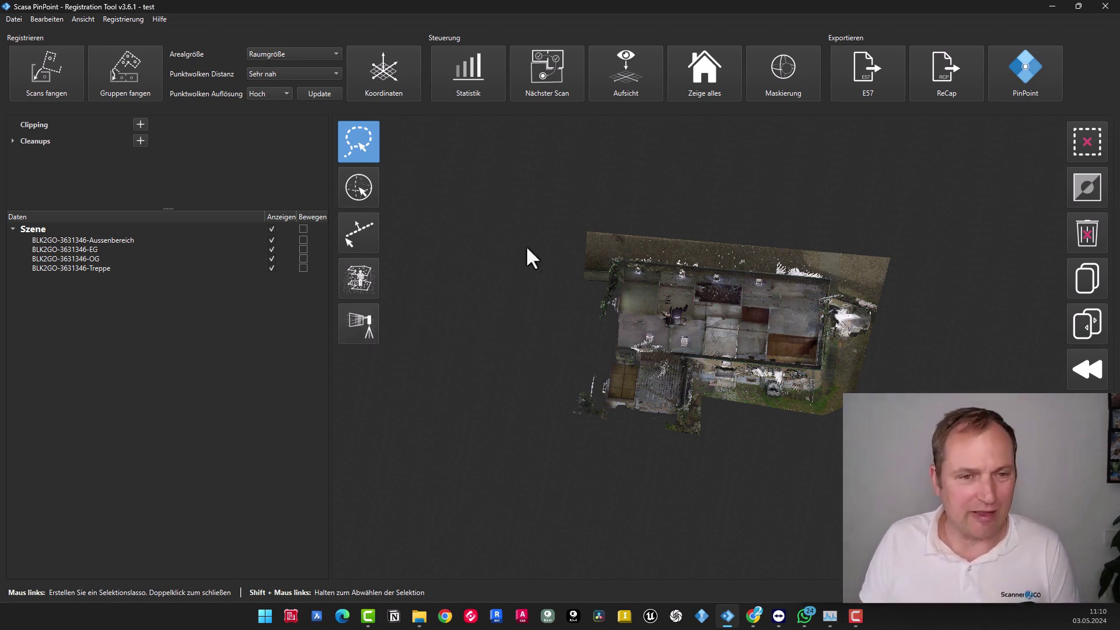
{"action": "key", "text": "Escape"}
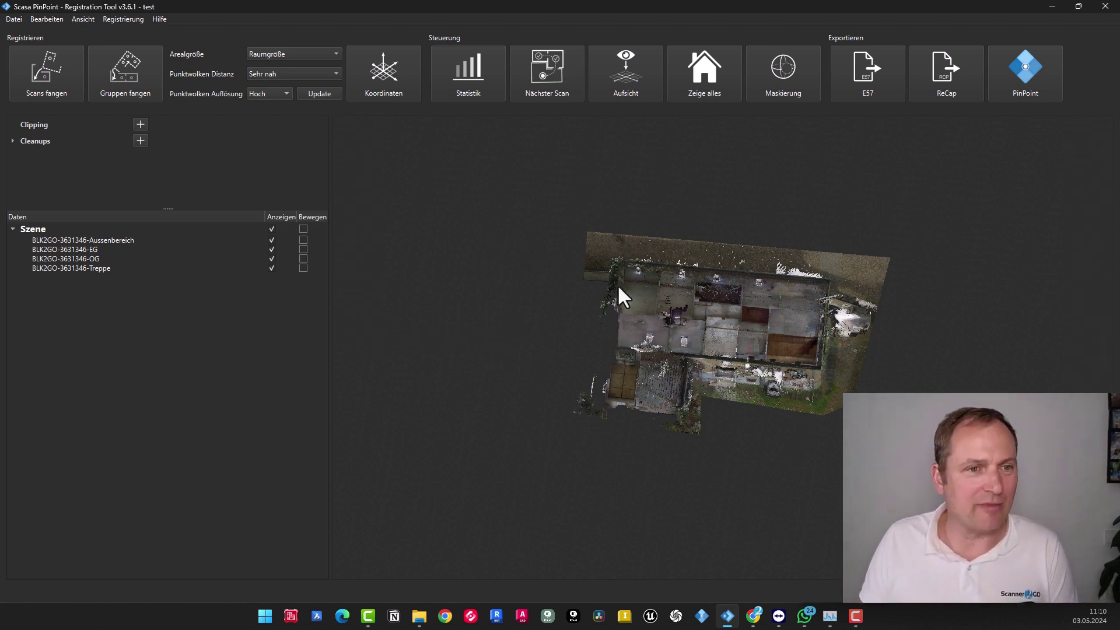
Step: Toggle Cleanup-01 off and back on in the Cleanups list to compare the crop
{"action": "left_click", "coordinate": [12, 141]}
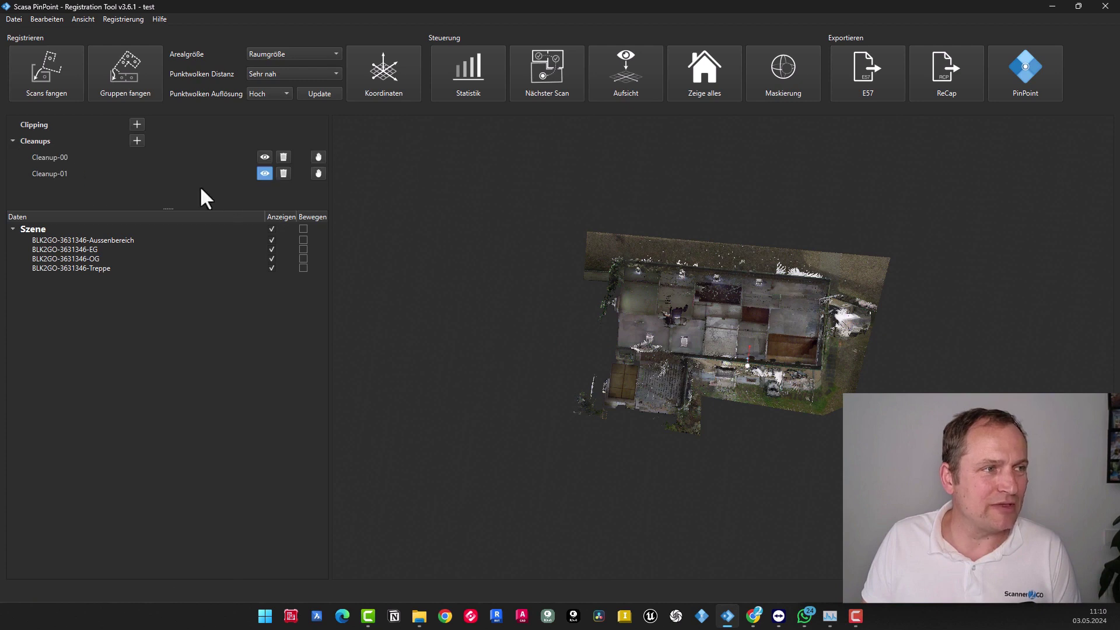
{"action": "left_click", "coordinate": [264, 174]}
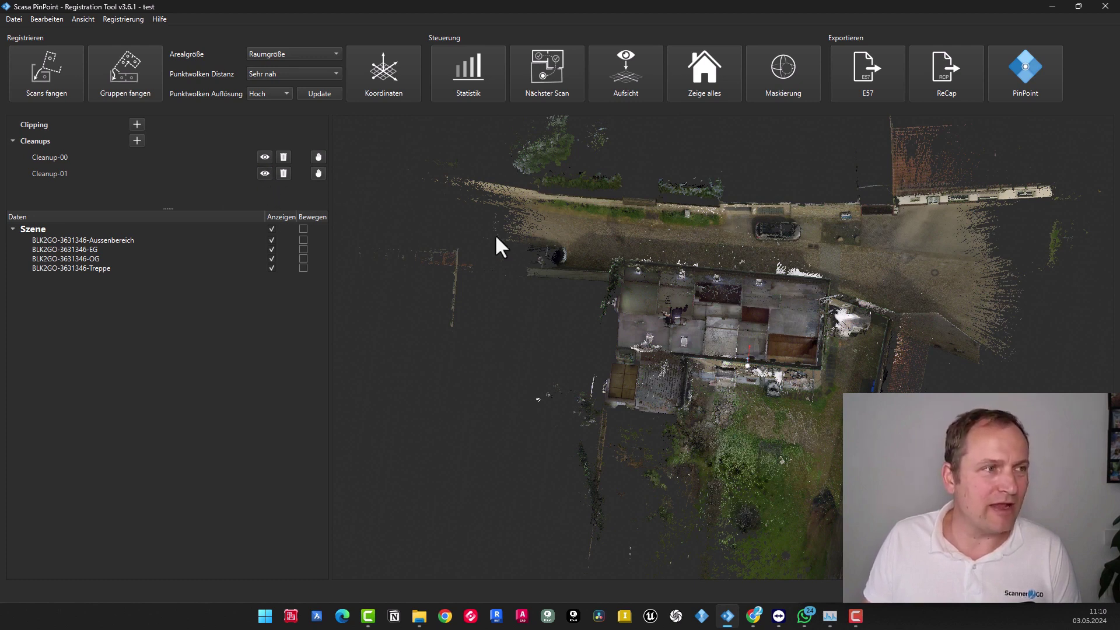
{"action": "left_click", "coordinate": [265, 173]}
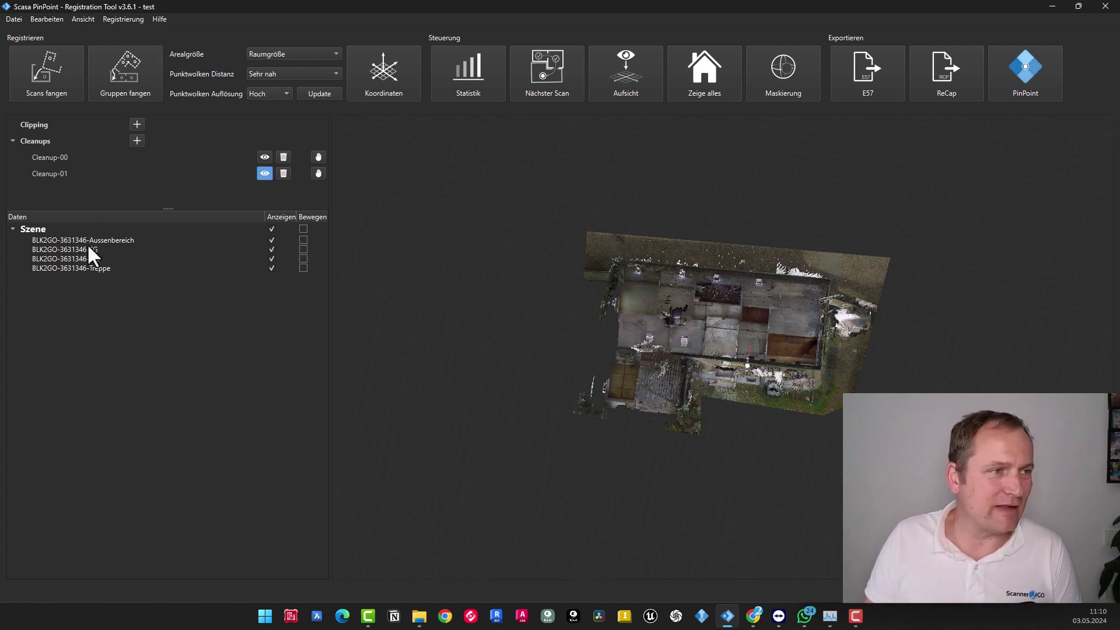
Step: Create two new groups under Szene named Aussen and Innen
{"action": "right_click", "coordinate": [31, 229]}
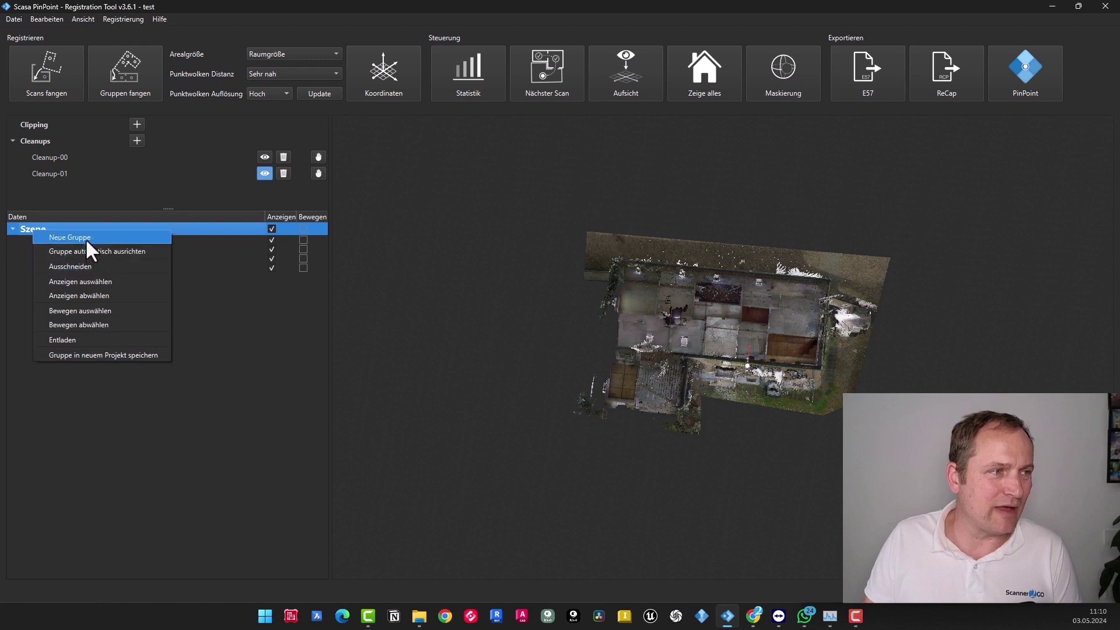
{"action": "left_click", "coordinate": [85, 237]}
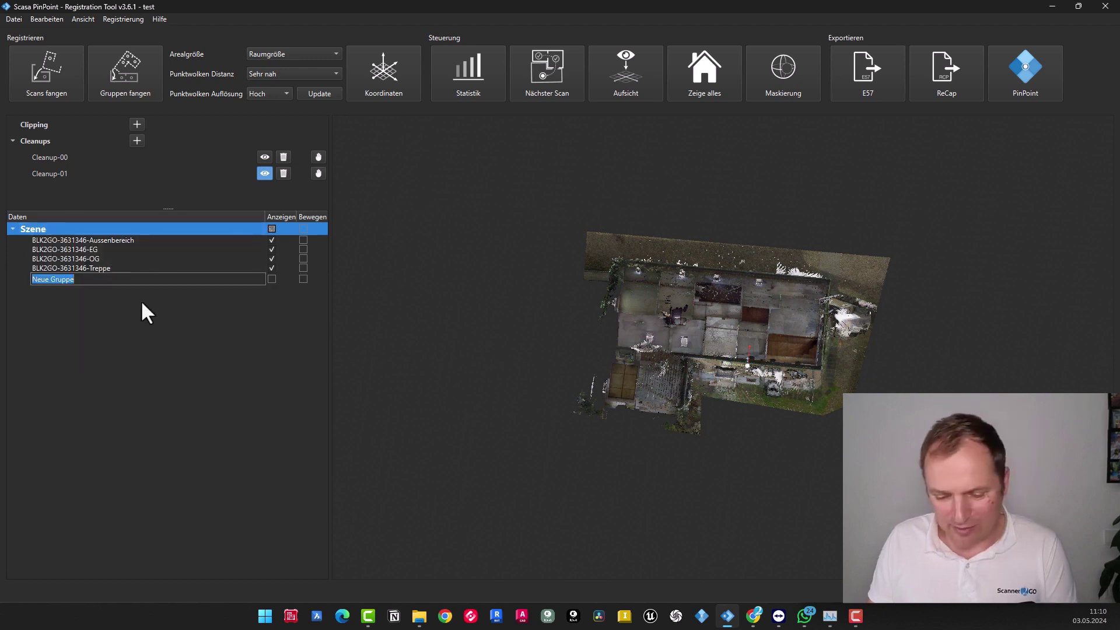
{"action": "type", "text": "Aussen"}
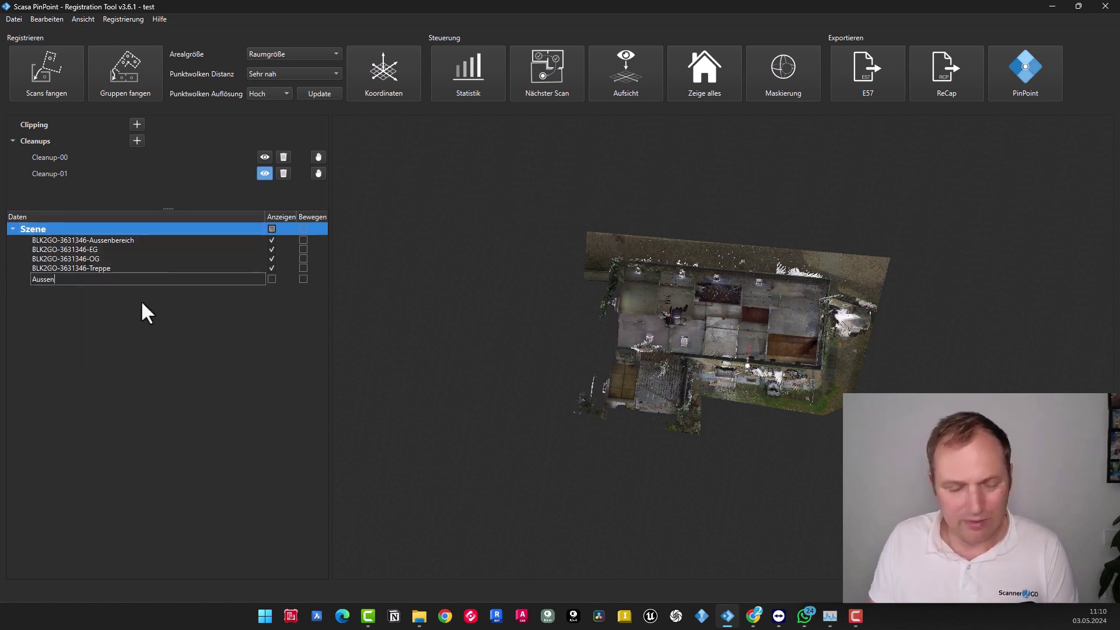
{"action": "key", "text": "Return"}
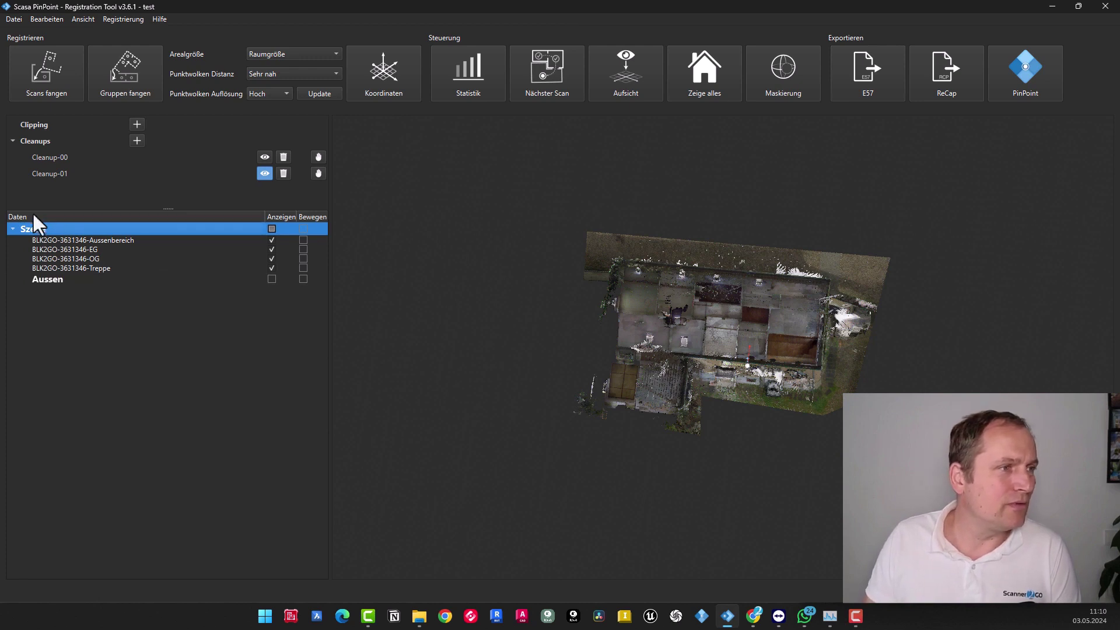
{"action": "right_click", "coordinate": [29, 227]}
{"action": "left_click", "coordinate": [85, 239]}
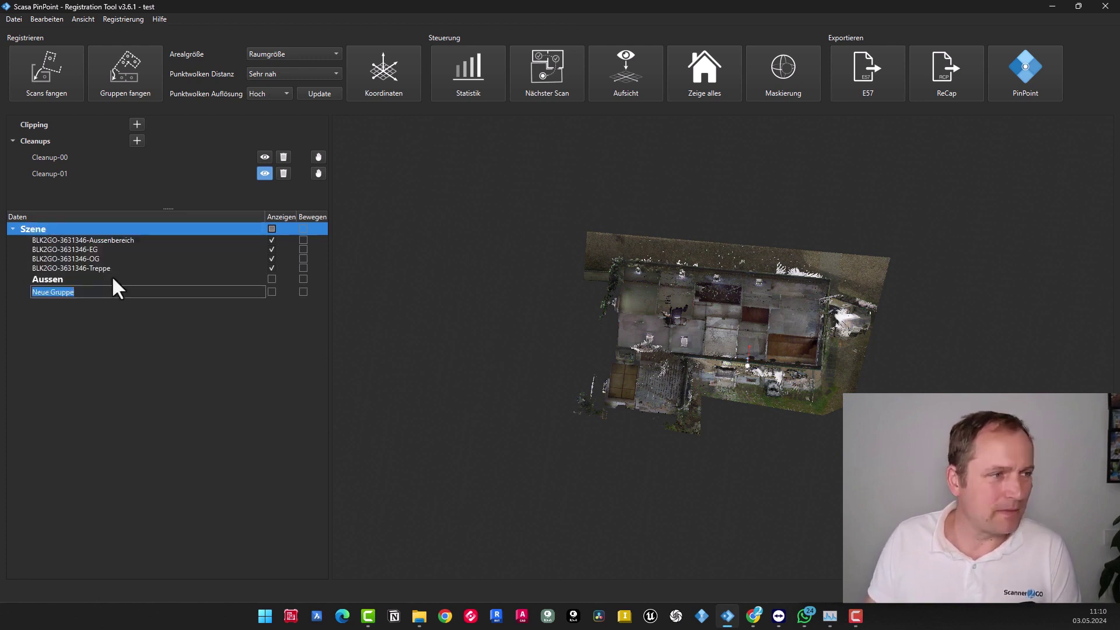
{"action": "type", "text": "Innen"}
{"action": "key", "text": "Return"}
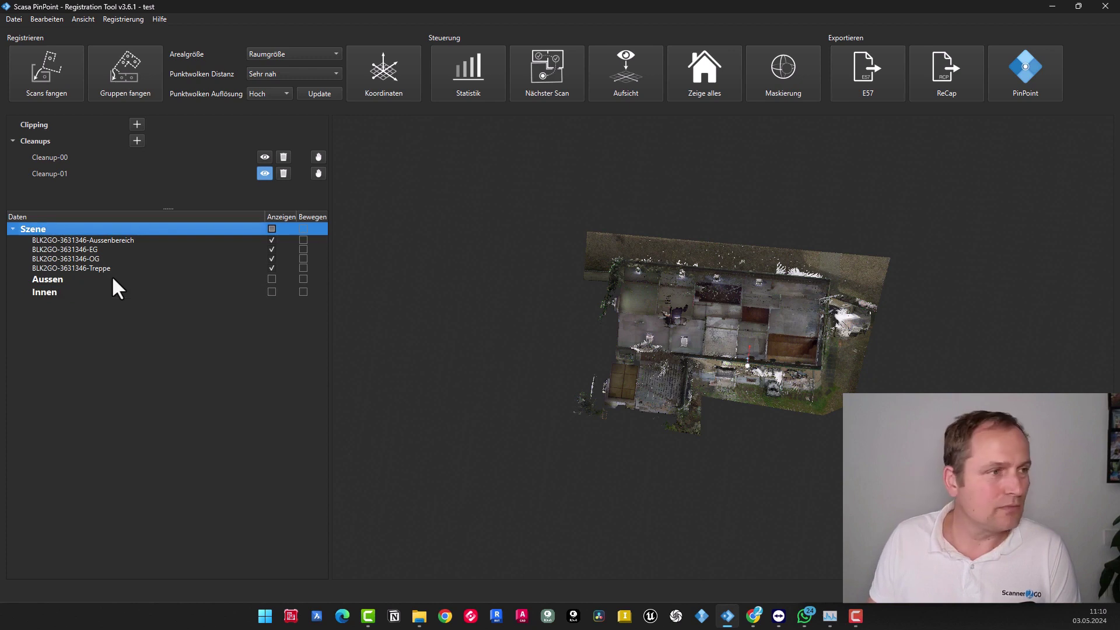
Step: Move Treppe, OG and EG into Innen, Aussenbereich into Aussen, then make every scan movable
{"action": "left_click", "coordinate": [91, 267]}
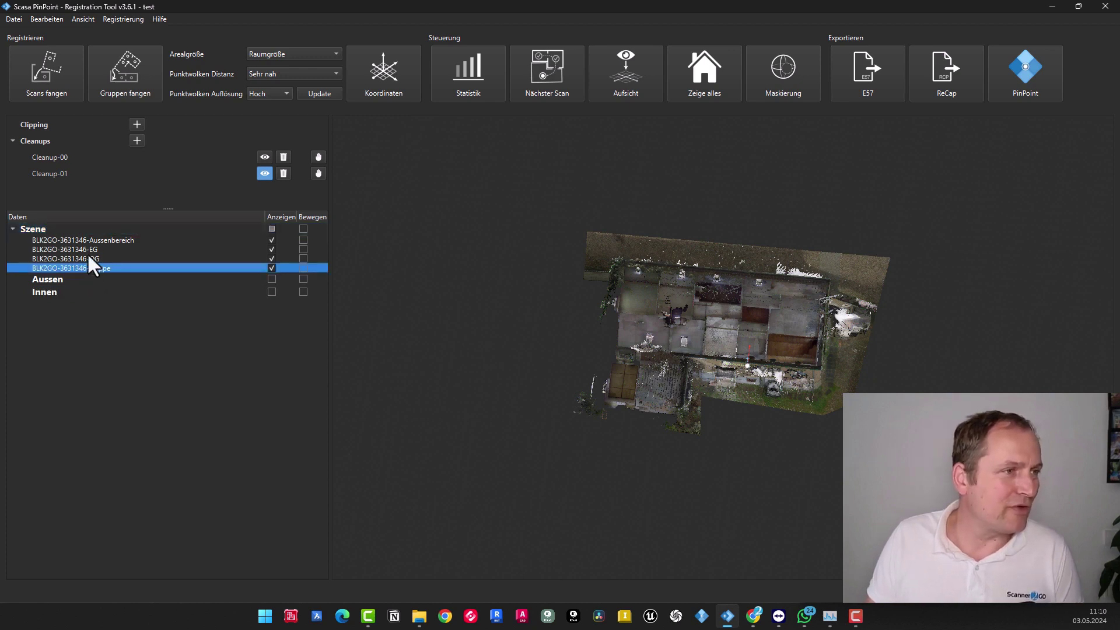
{"action": "left_click", "coordinate": [87, 257], "text": "ctrl"}
{"action": "left_click", "coordinate": [86, 250], "text": "ctrl"}
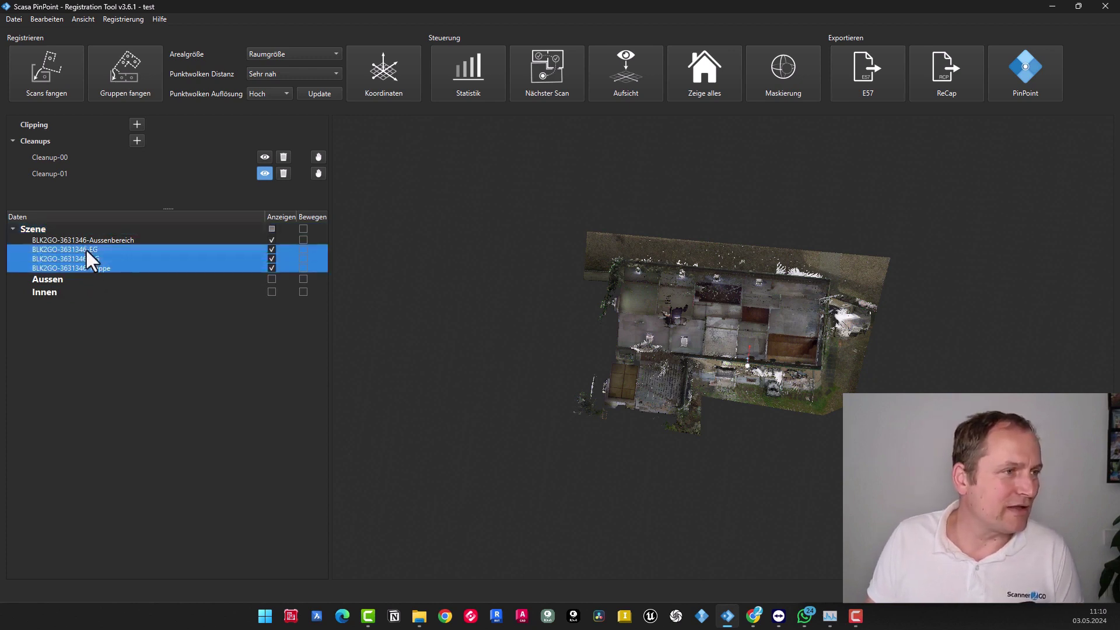
{"action": "right_click", "coordinate": [61, 266]}
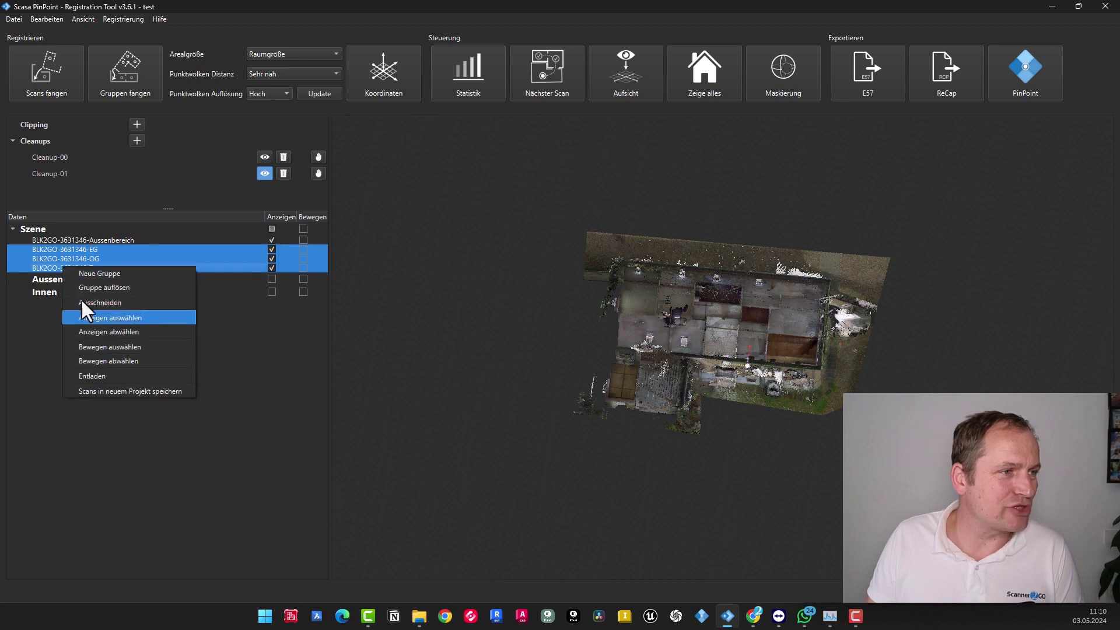
{"action": "left_click", "coordinate": [51, 267]}
{"action": "left_click_drag", "start_coordinate": [52, 267], "coordinate": [59, 294]}
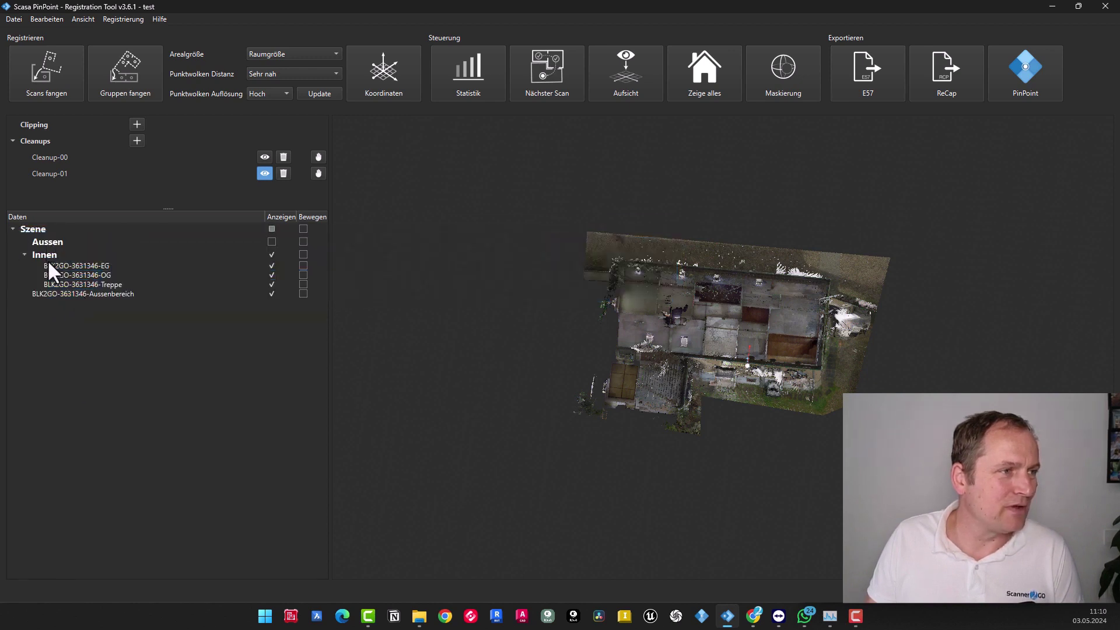
{"action": "left_click", "coordinate": [49, 292]}
{"action": "left_click_drag", "start_coordinate": [42, 293], "coordinate": [50, 247]}
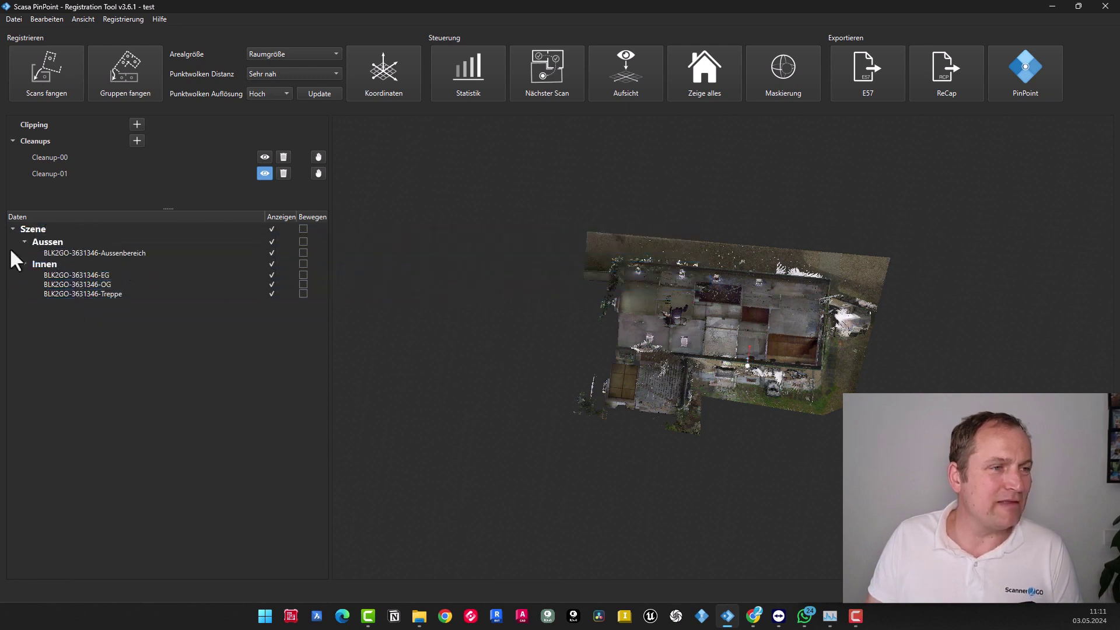
{"action": "left_click", "coordinate": [303, 228]}
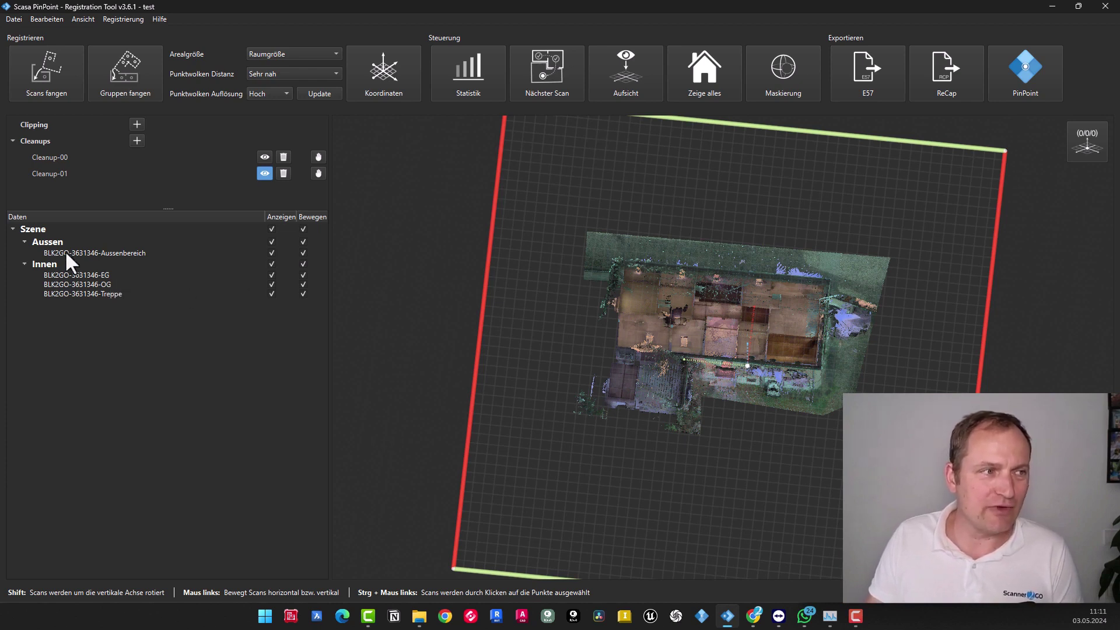
{"action": "right_click", "coordinate": [51, 265]}
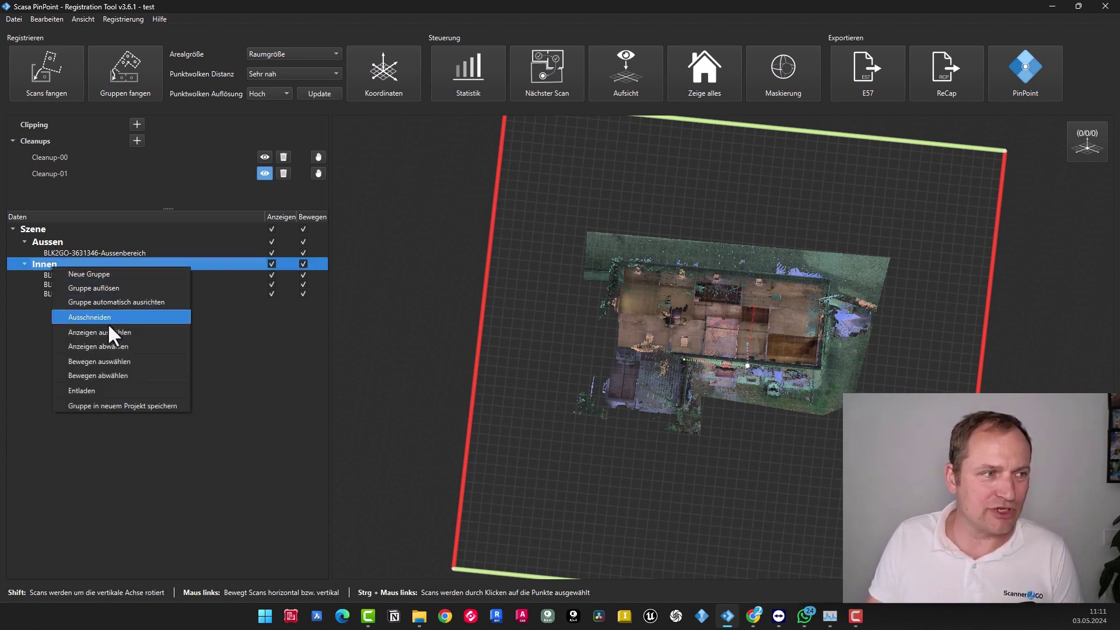
{"action": "left_click", "coordinate": [267, 370]}
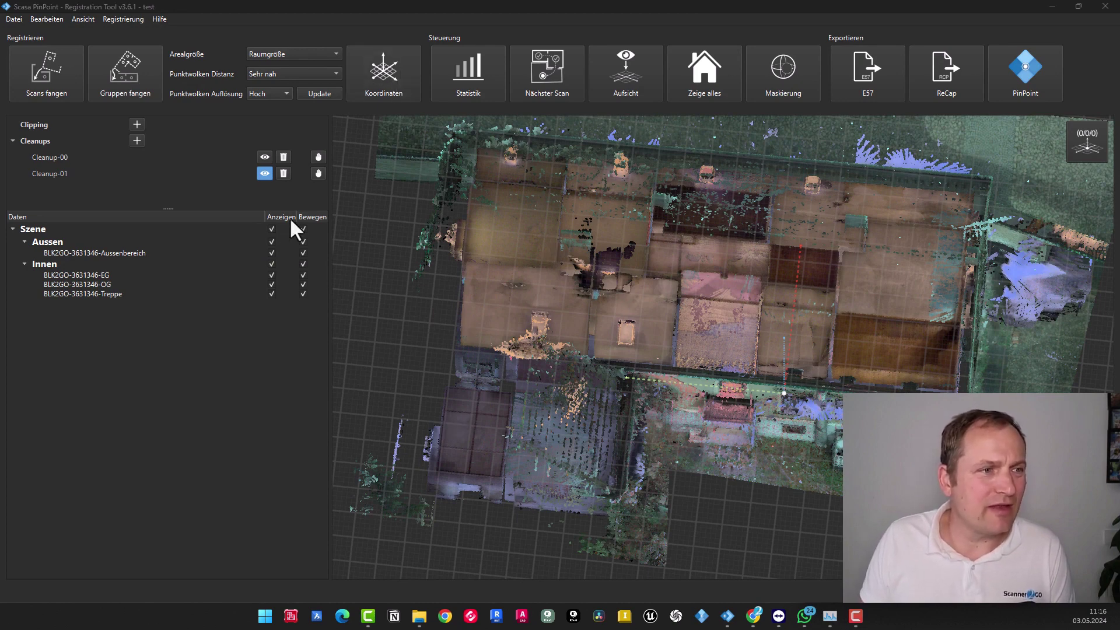
{"action": "left_click", "coordinate": [302, 229]}
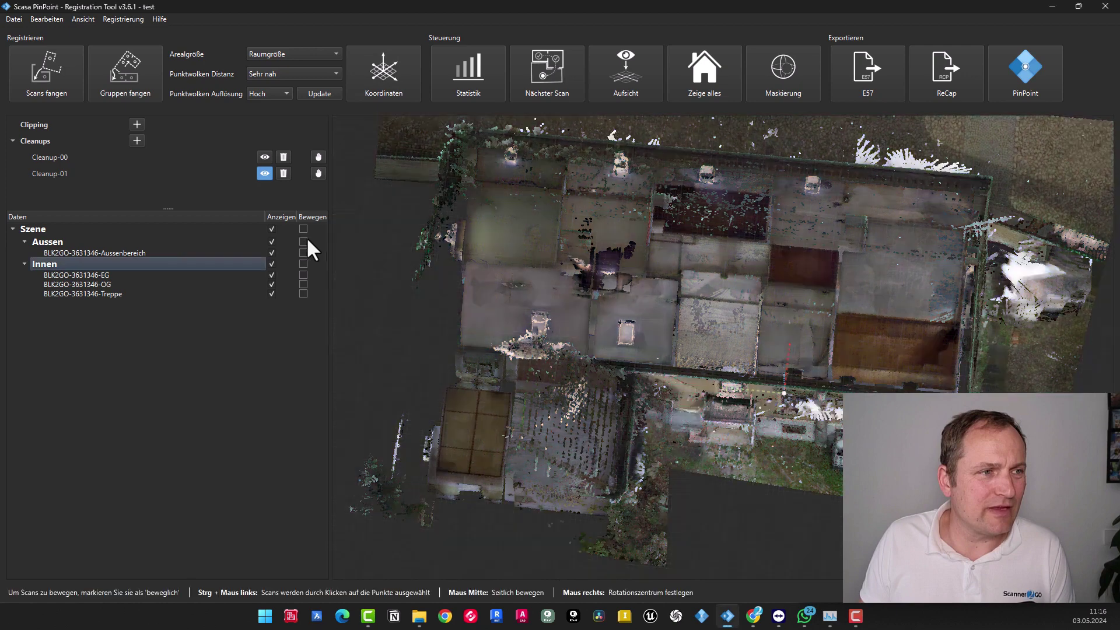
{"action": "left_click", "coordinate": [390, 85]}
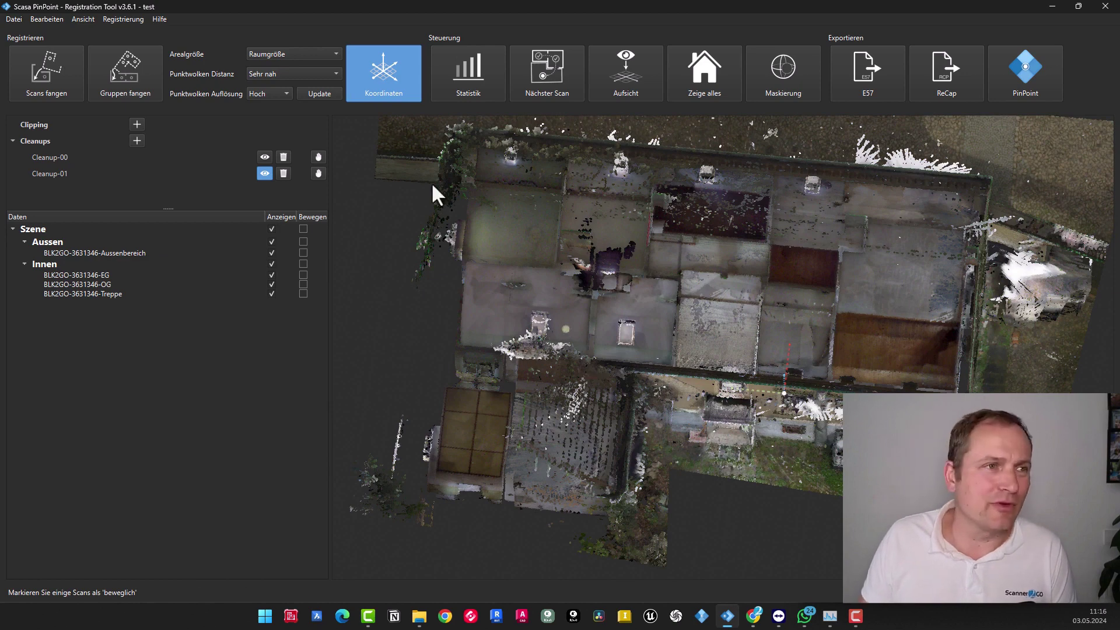
{"action": "left_click", "coordinate": [384, 76]}
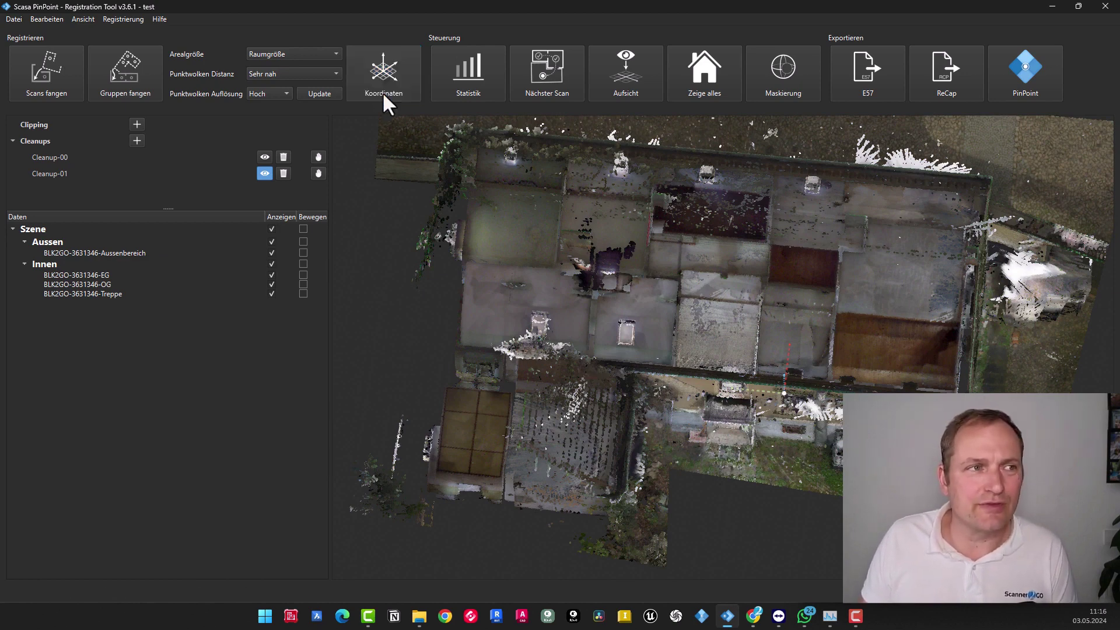
{"action": "left_click", "coordinate": [304, 225]}
{"action": "left_click", "coordinate": [303, 229]}
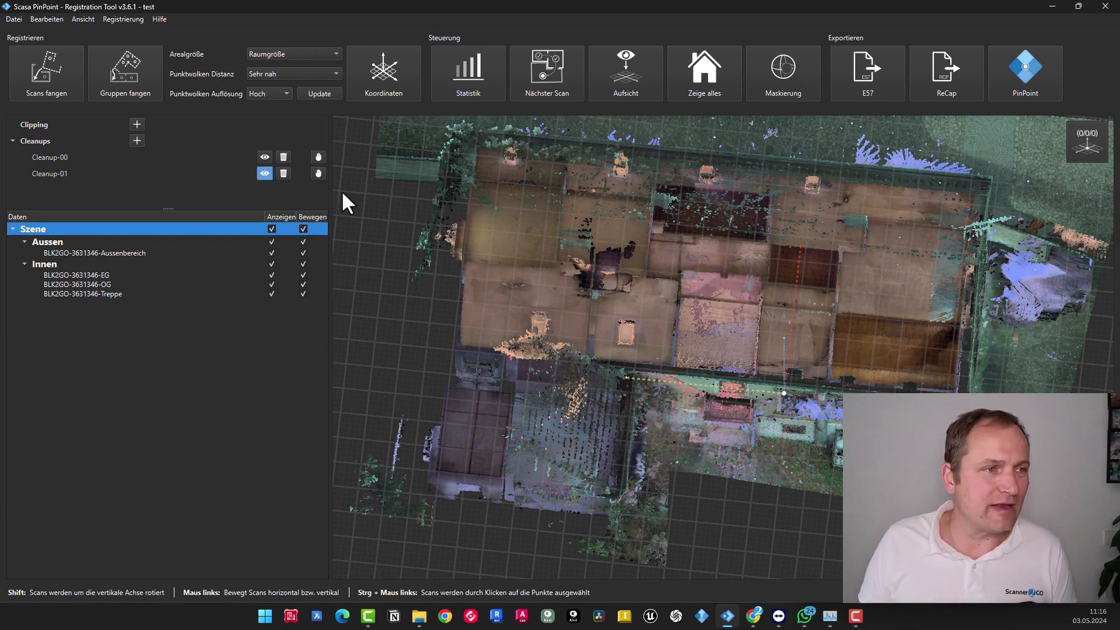
{"action": "left_click", "coordinate": [387, 74]}
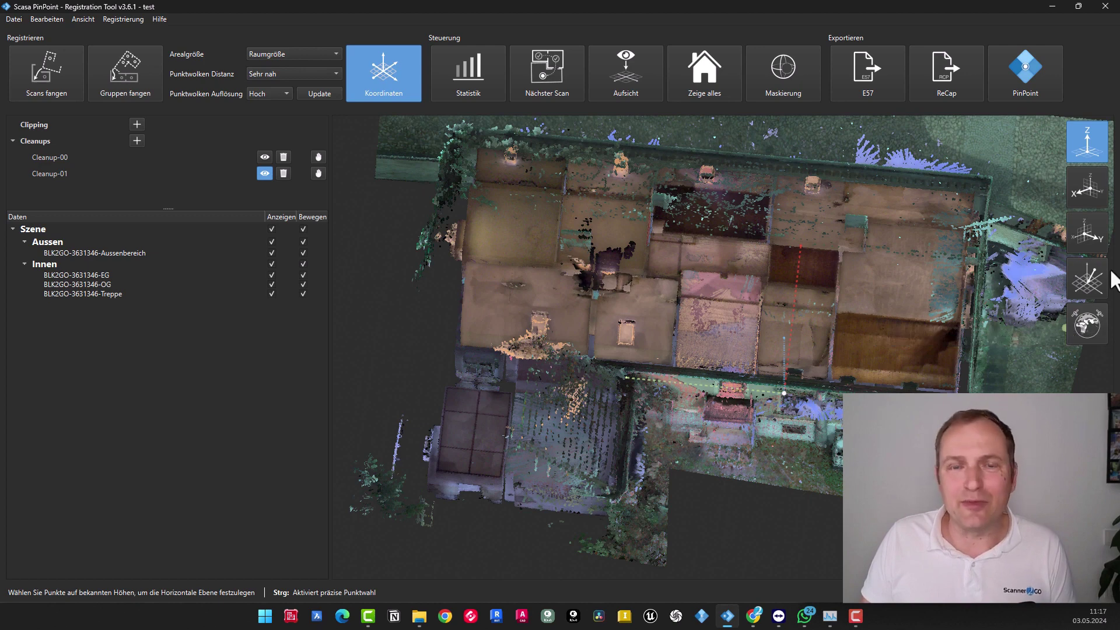
{"action": "left_click", "coordinate": [407, 82]}
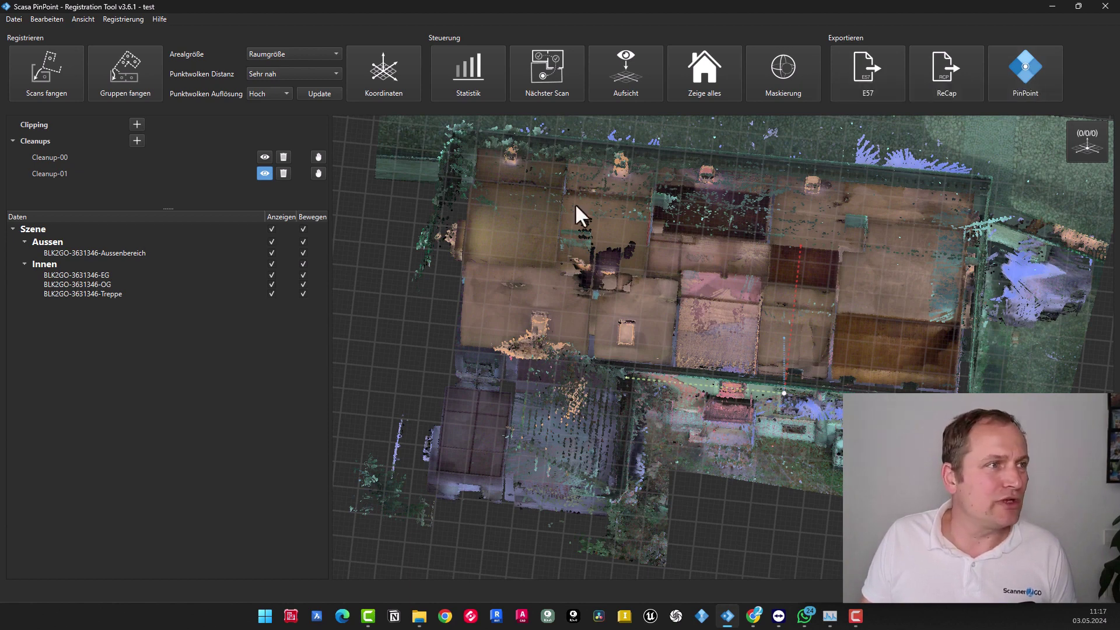
Step: Show the Datei > Exportieren submenu with E57, ReCap Pro, PTX, Panoramen and Unstrukturierte Punktwolke
{"action": "left_click", "coordinate": [11, 16]}
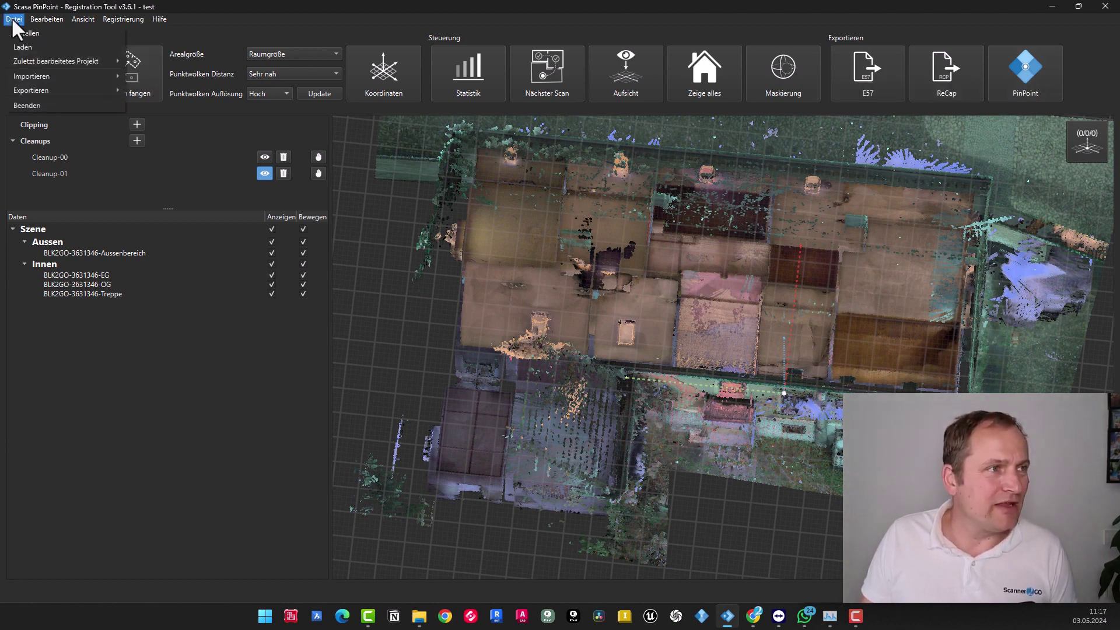
{"action": "mouse_move", "coordinate": [69, 92]}
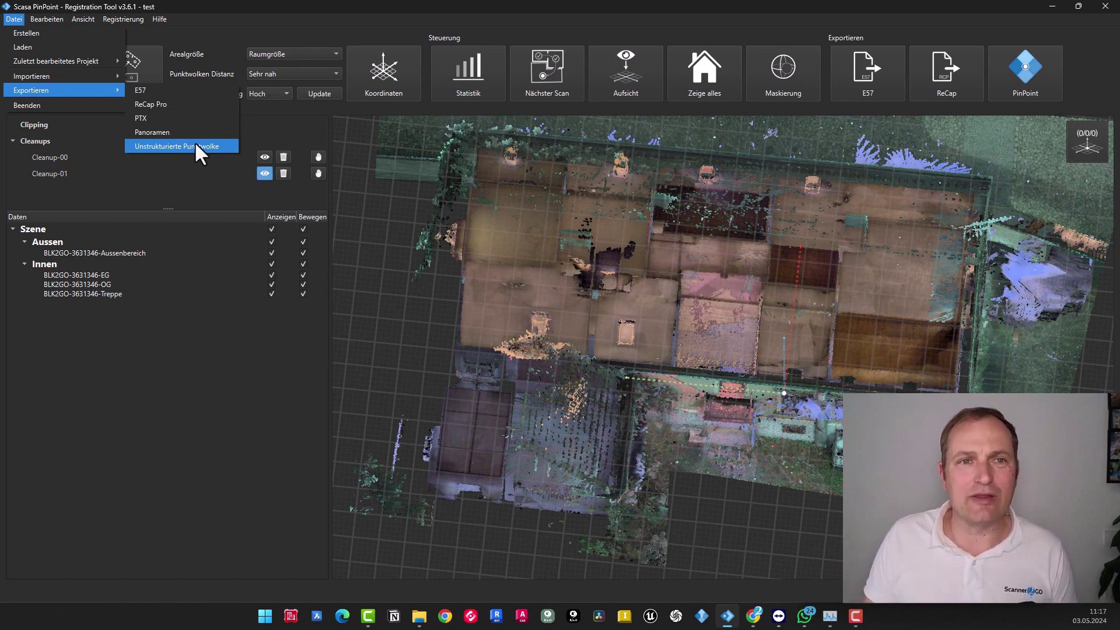
Step: Dismiss the export options and hand the registered project from the Registration Tool to PinPoint Modeler
{"action": "left_click", "coordinate": [735, 231]}
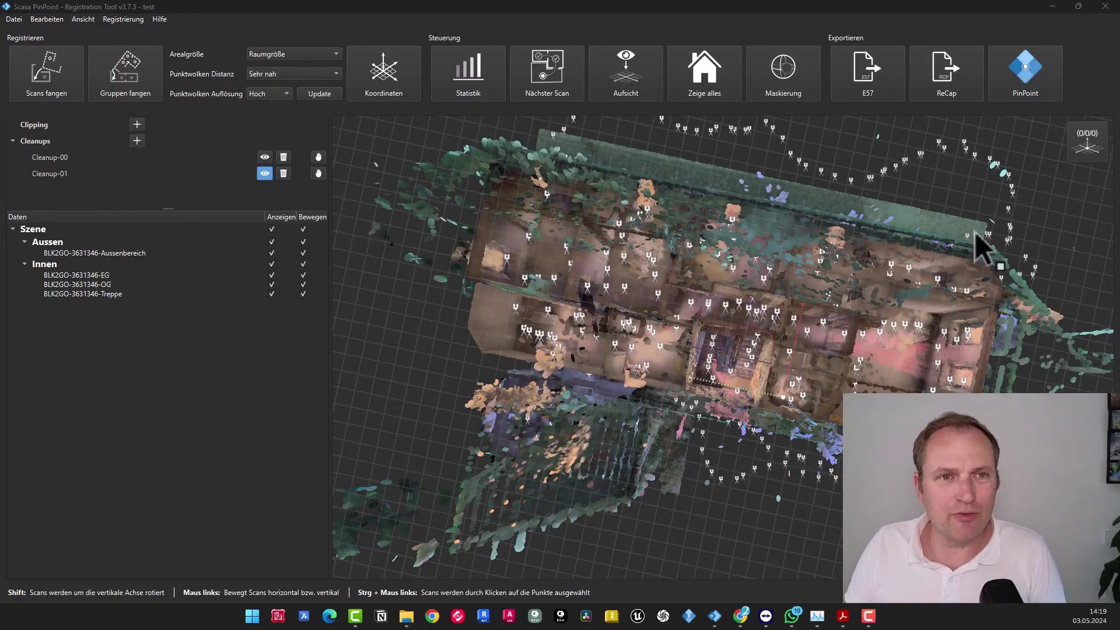
{"action": "left_click", "coordinate": [1021, 67]}
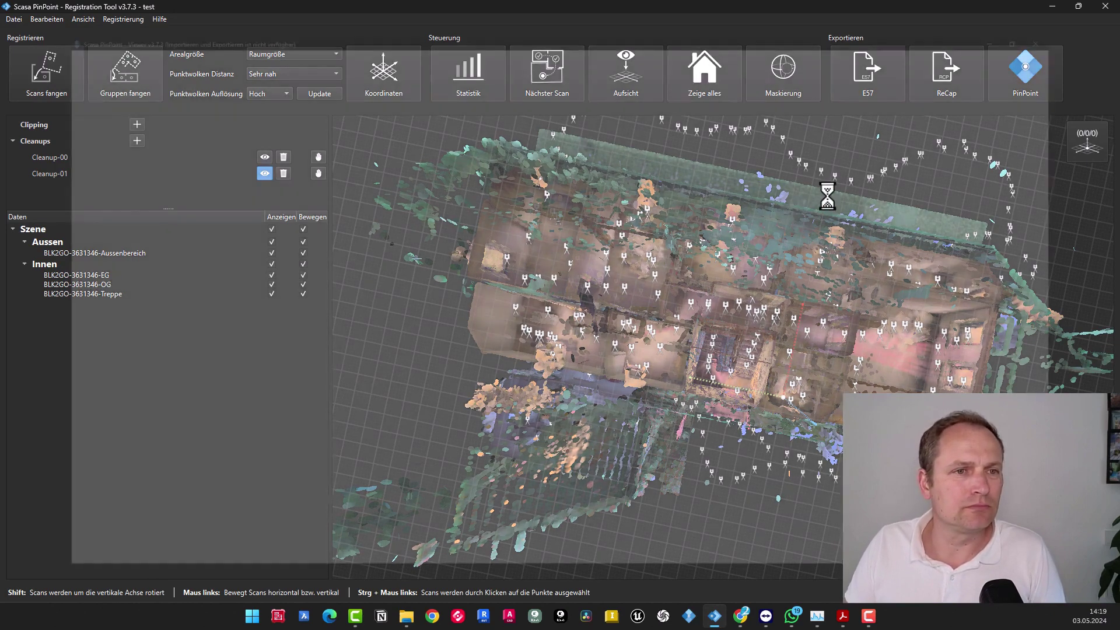
{"action": "left_click", "coordinate": [1025, 70]}
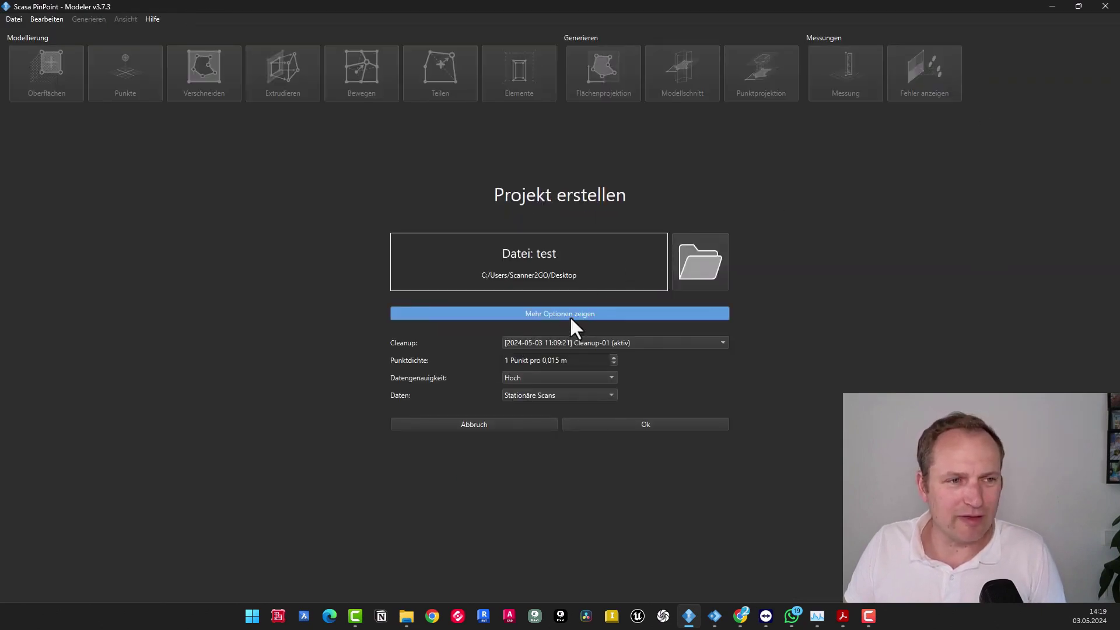
Step: In Projekt erstellen, keep Cleanup-01 and set the data accuracy to Hoch
{"action": "left_click", "coordinate": [640, 342]}
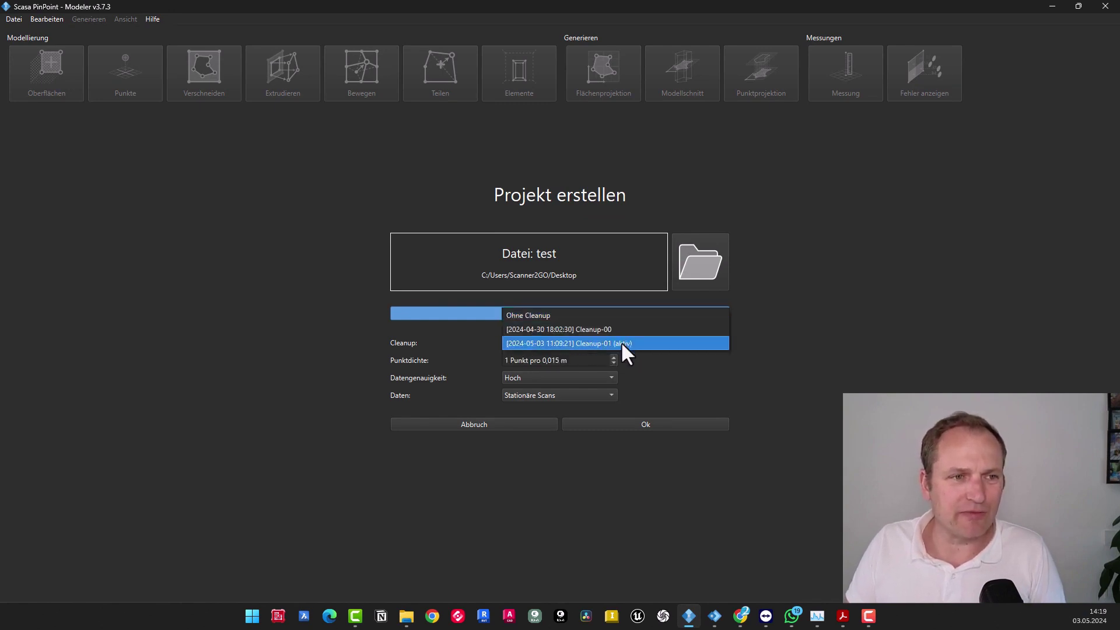
{"action": "left_click", "coordinate": [620, 342]}
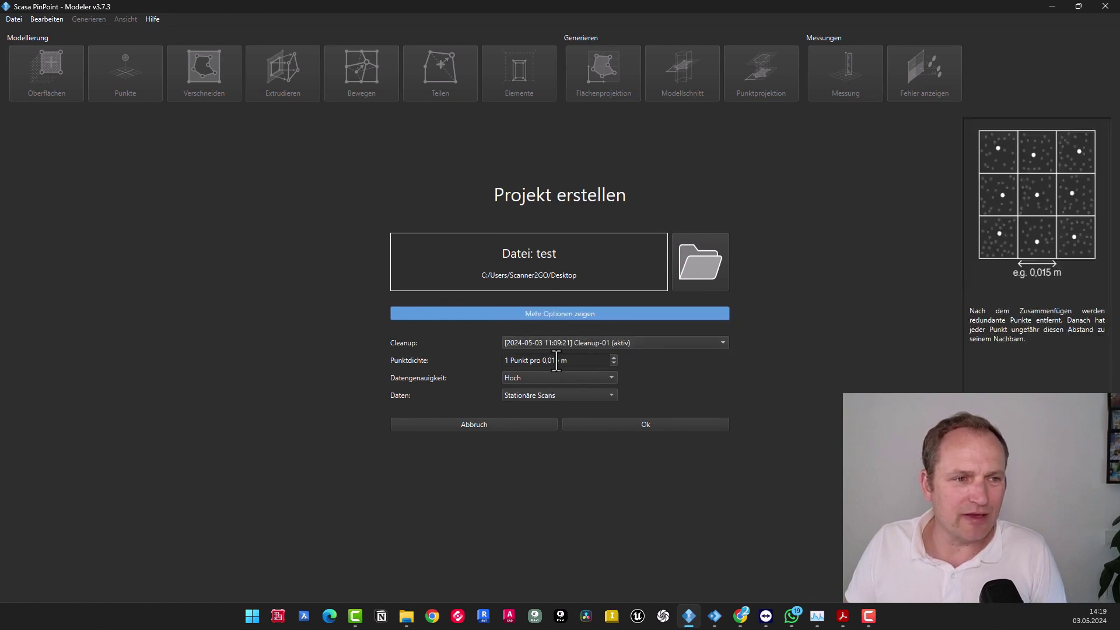
{"action": "mouse_move", "coordinate": [576, 381]}
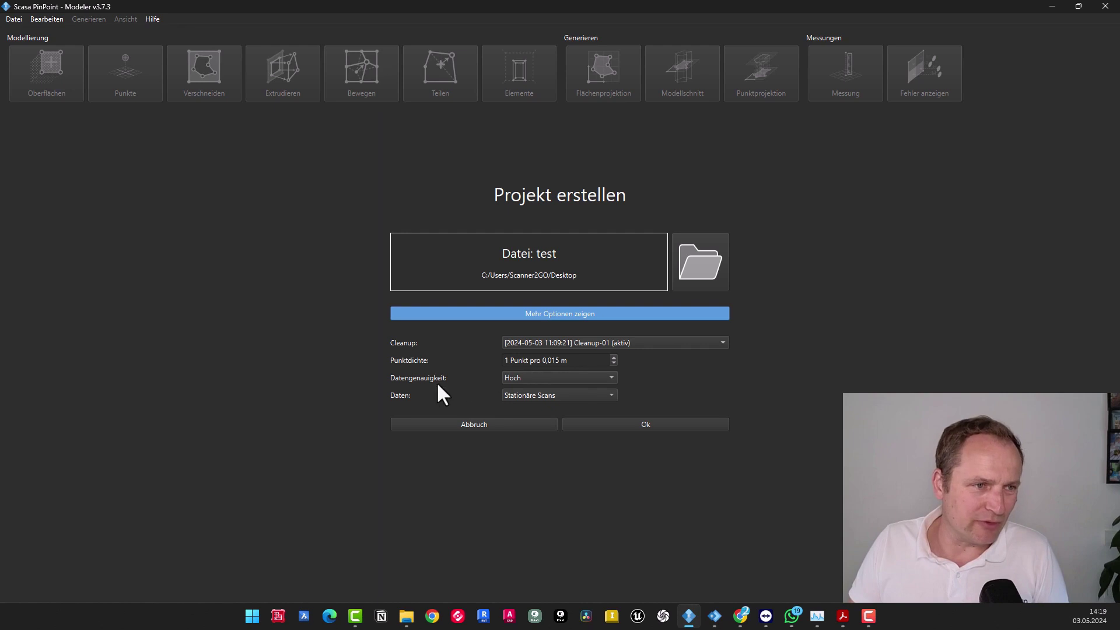
{"action": "mouse_move", "coordinate": [535, 380]}
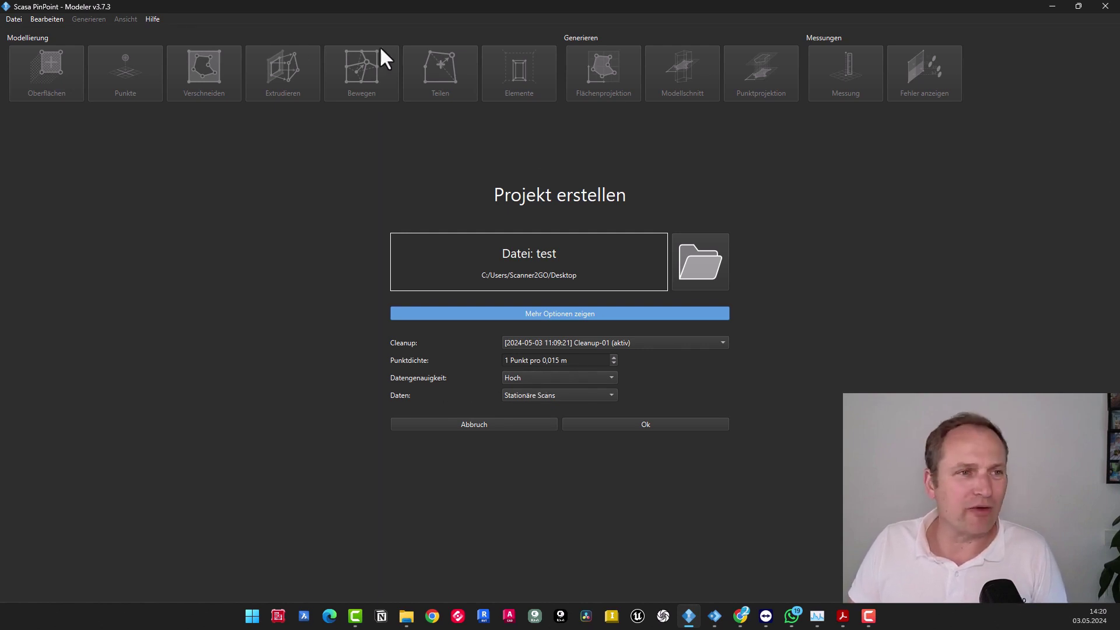
{"action": "left_click", "coordinate": [557, 378]}
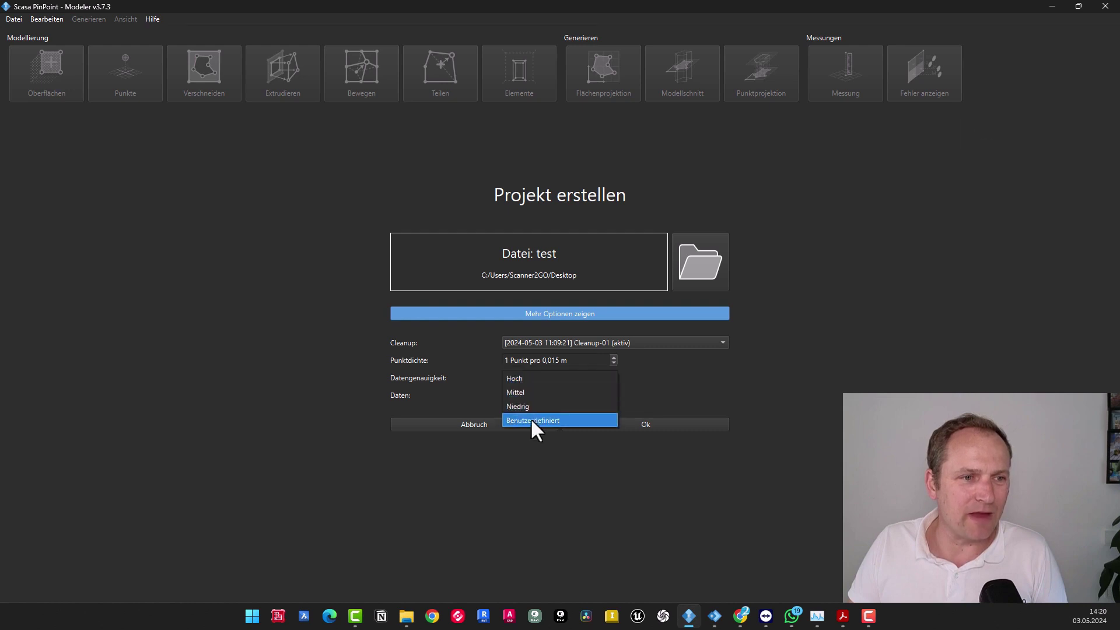
{"action": "left_click", "coordinate": [533, 418]}
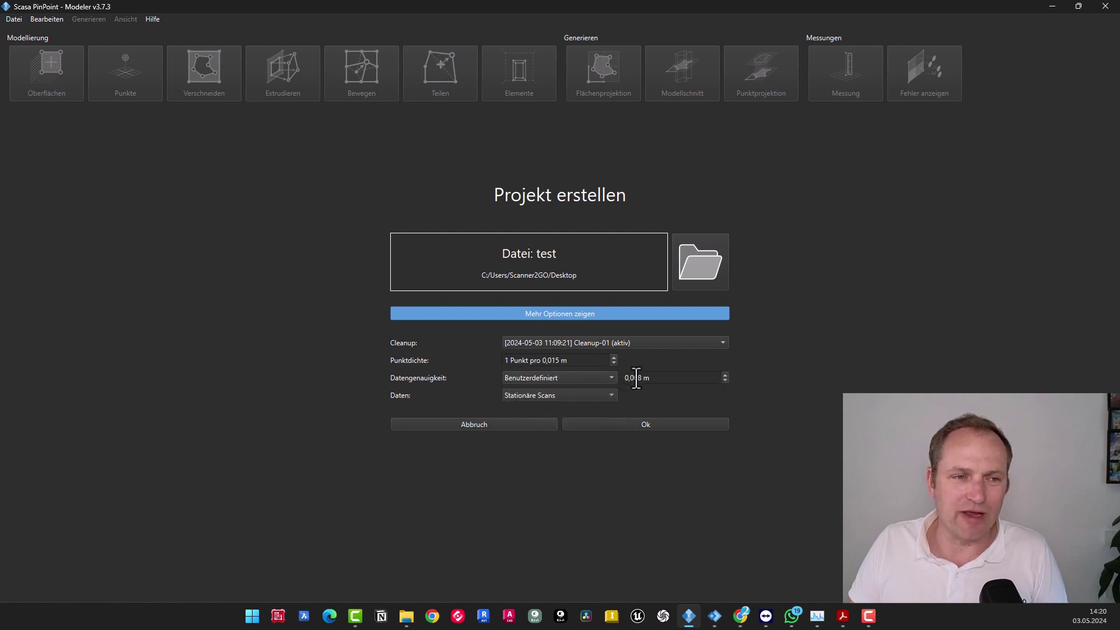
{"action": "left_click", "coordinate": [611, 378]}
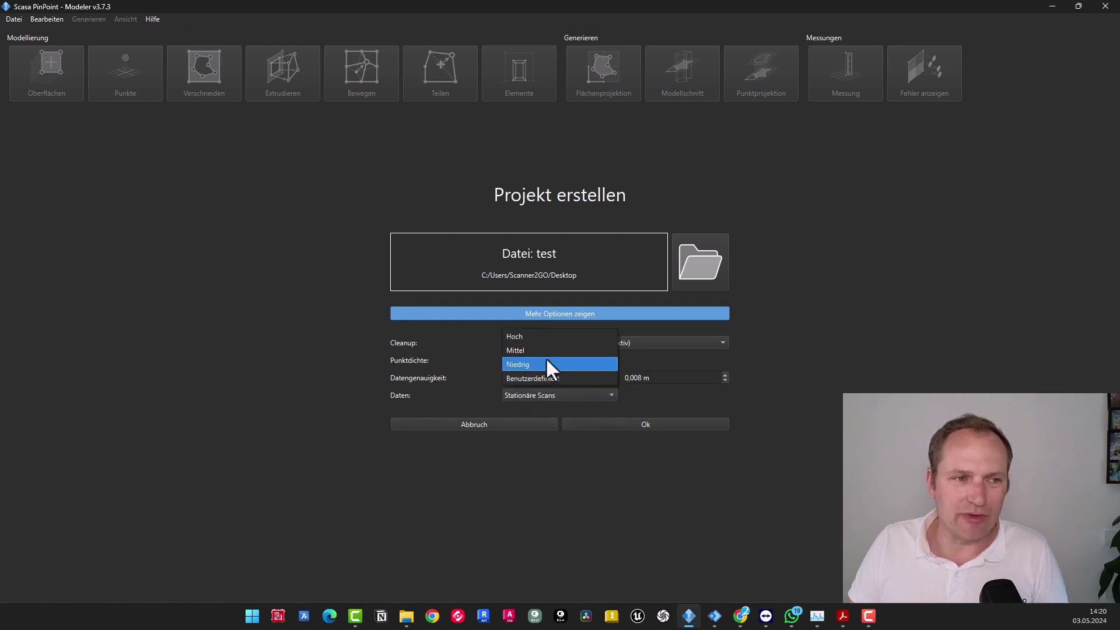
{"action": "left_click", "coordinate": [537, 338]}
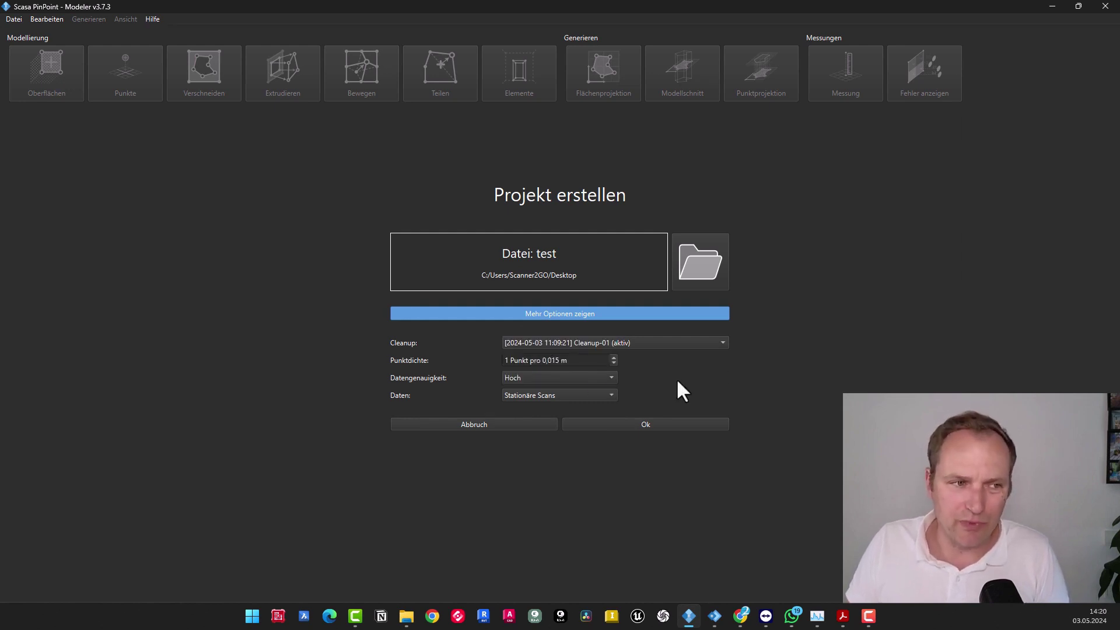
Step: Keep Stationäre Scans as the data source and confirm the project settings
{"action": "mouse_move", "coordinate": [567, 391]}
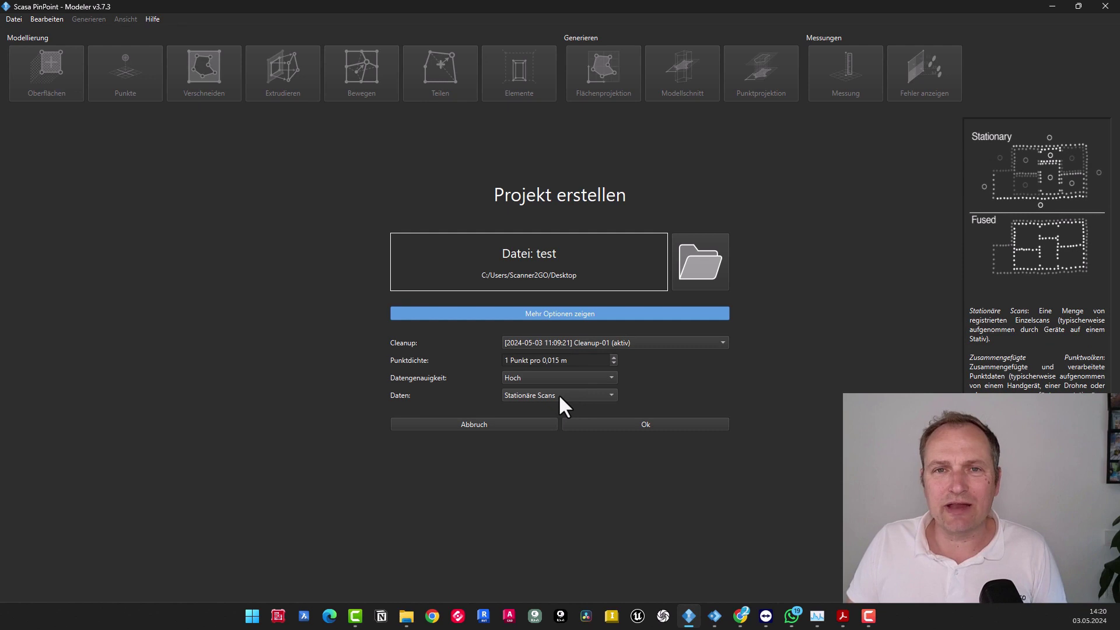
{"action": "left_click", "coordinate": [562, 395]}
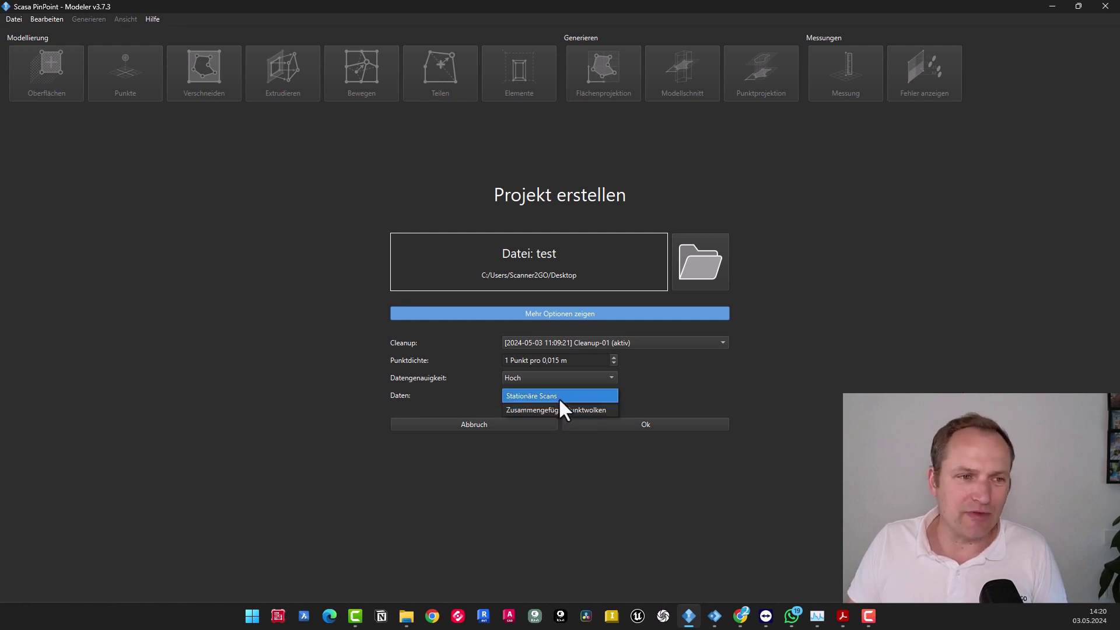
{"action": "left_click", "coordinate": [559, 397]}
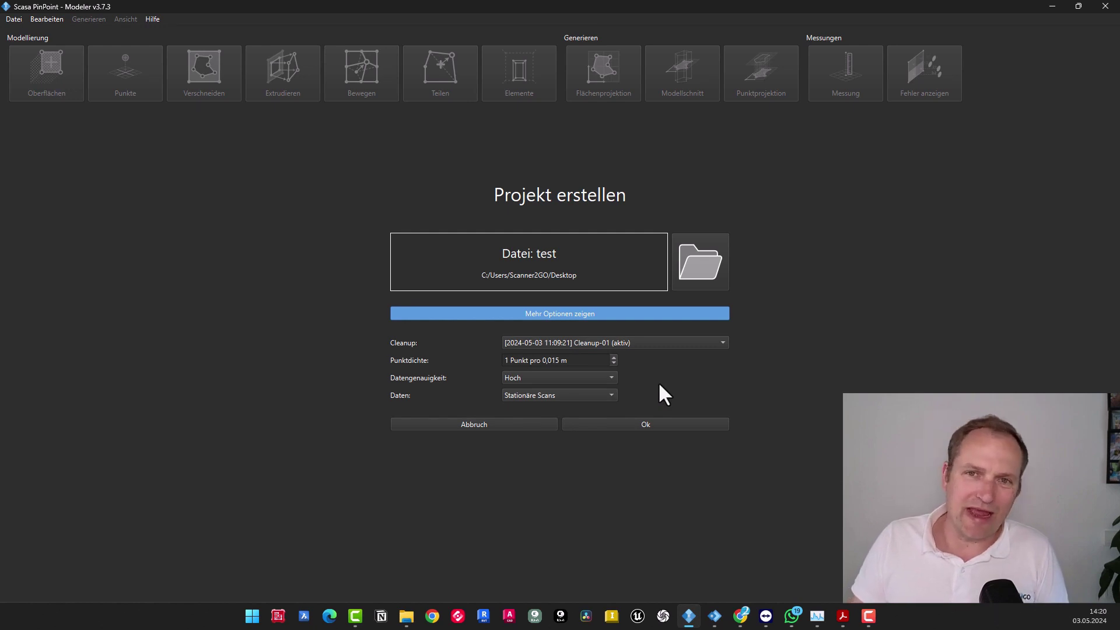
{"action": "mouse_move", "coordinate": [534, 398]}
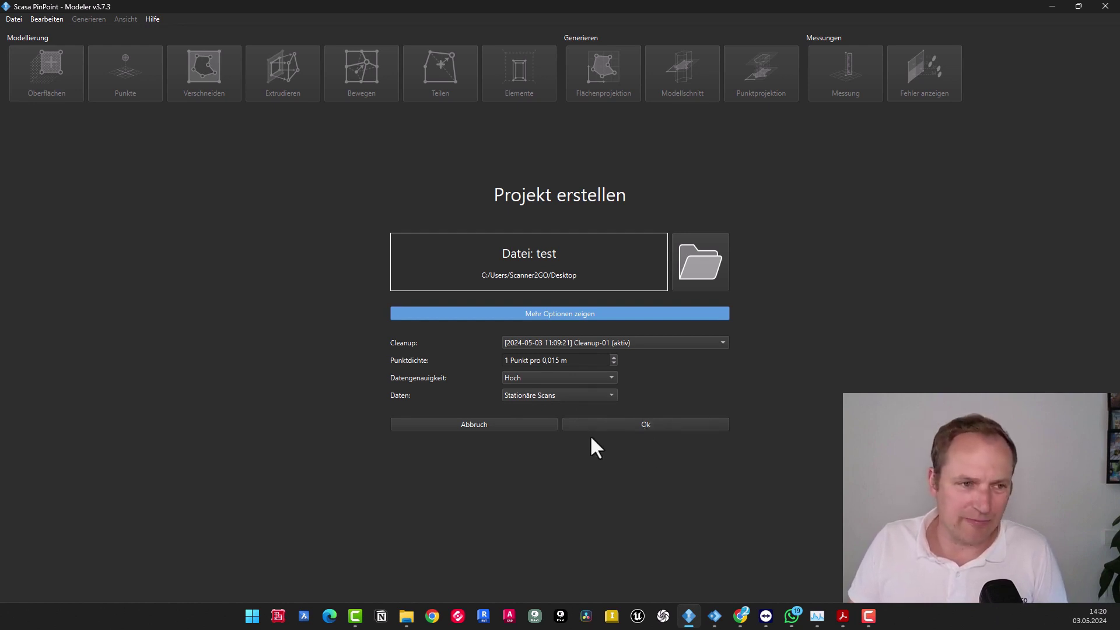
{"action": "left_click", "coordinate": [643, 425]}
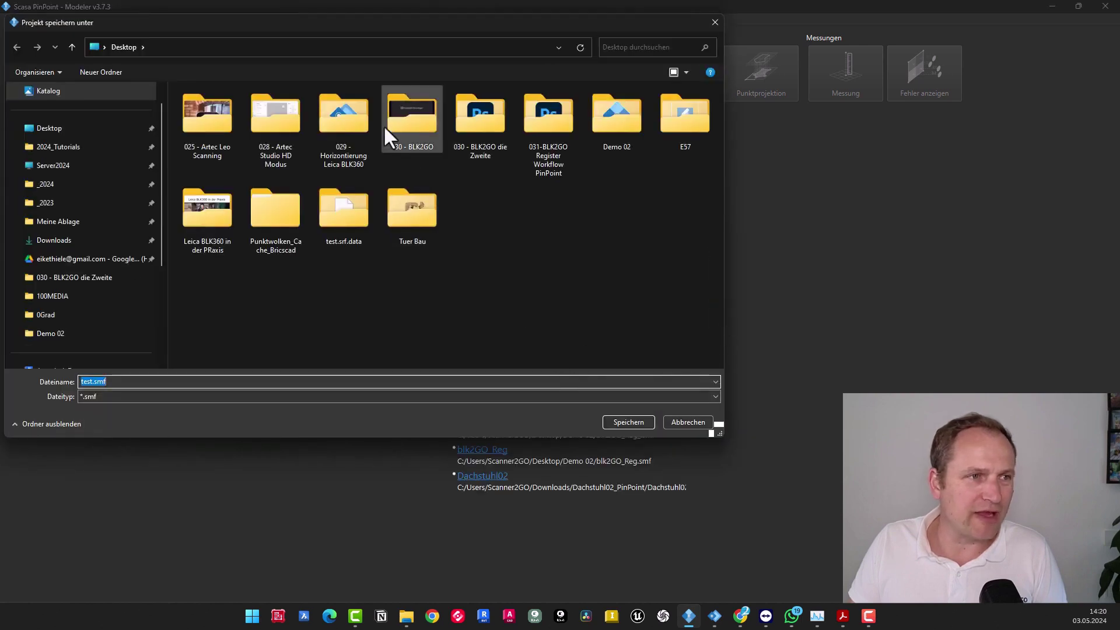
Step: Save the project as blk2GO_Reg_.smf in the Demo 02 folder
{"action": "left_click", "coordinate": [601, 121]}
{"action": "double_click", "coordinate": [599, 119]}
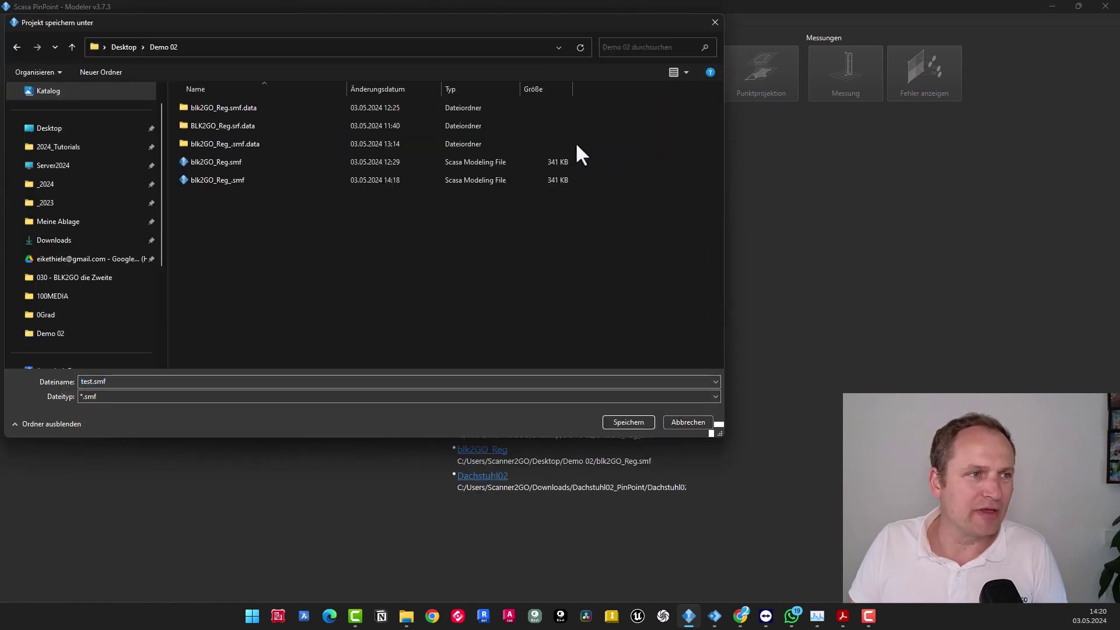
{"action": "left_click", "coordinate": [203, 162]}
{"action": "left_click", "coordinate": [119, 381]}
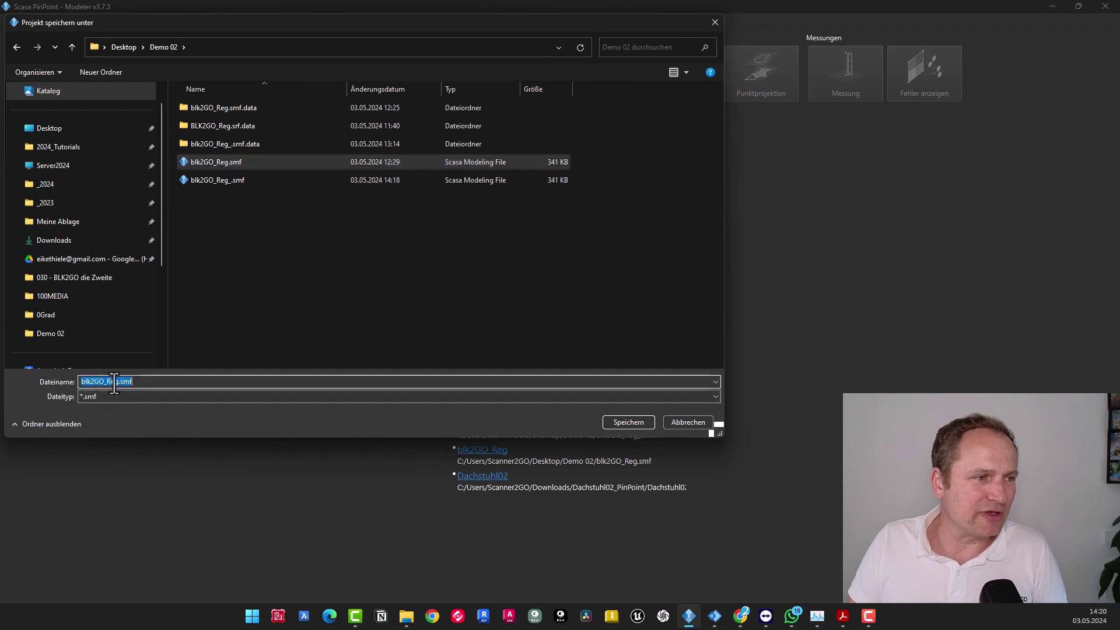
{"action": "left_click", "coordinate": [119, 381]}
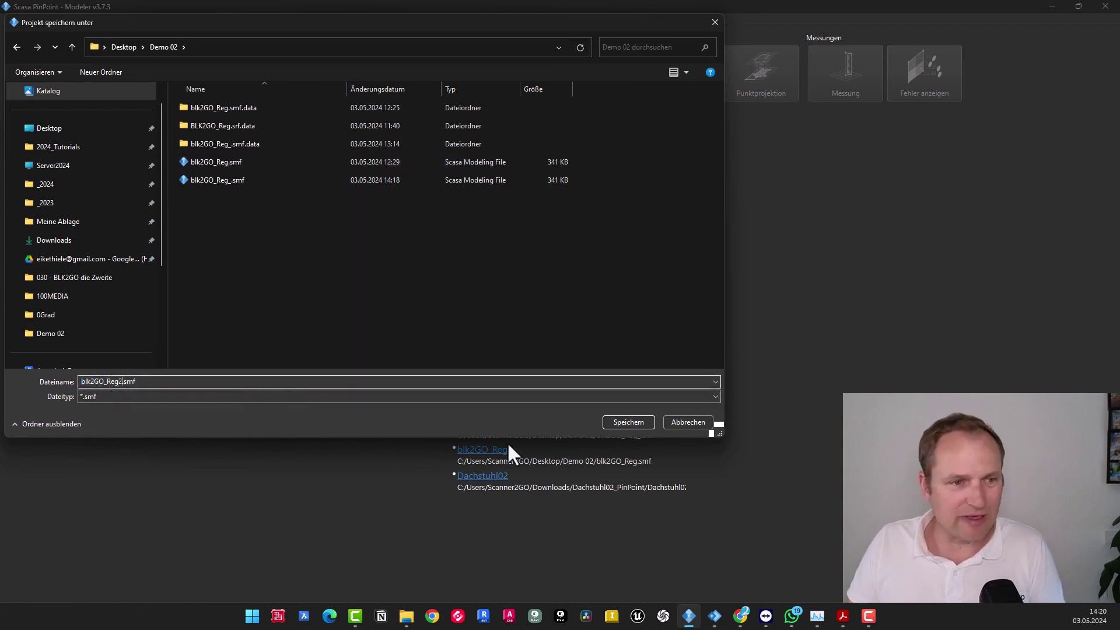
{"action": "left_click", "coordinate": [628, 422]}
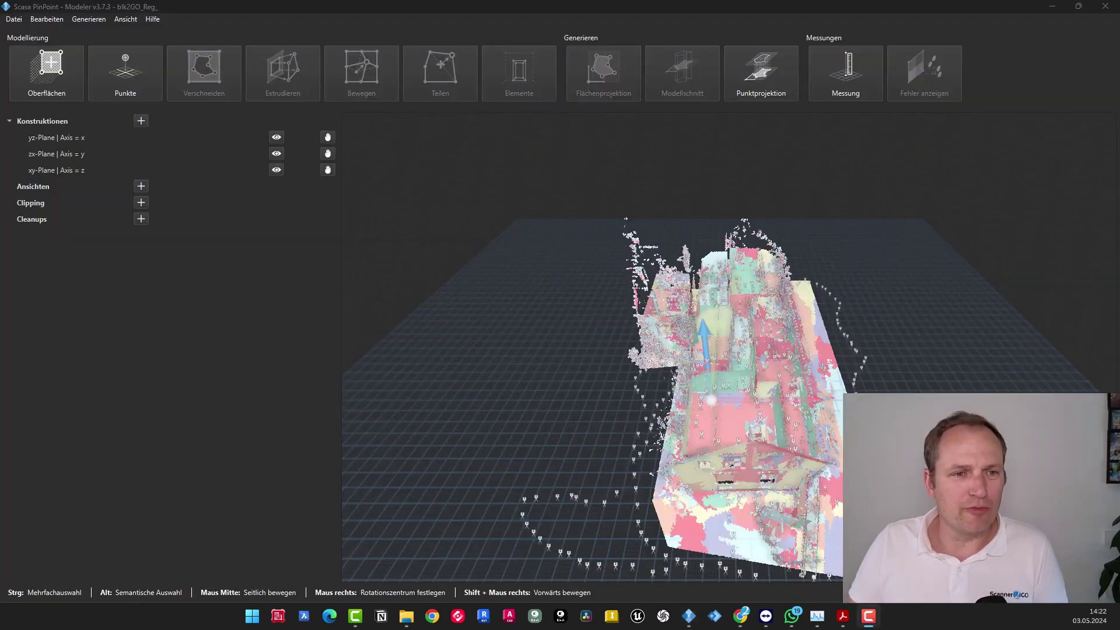
Step: Orbit around the scanned house, then zoom in to fly inside one of its rooms
{"action": "left_click_drag", "start_coordinate": [701, 420], "coordinate": [708, 269]}
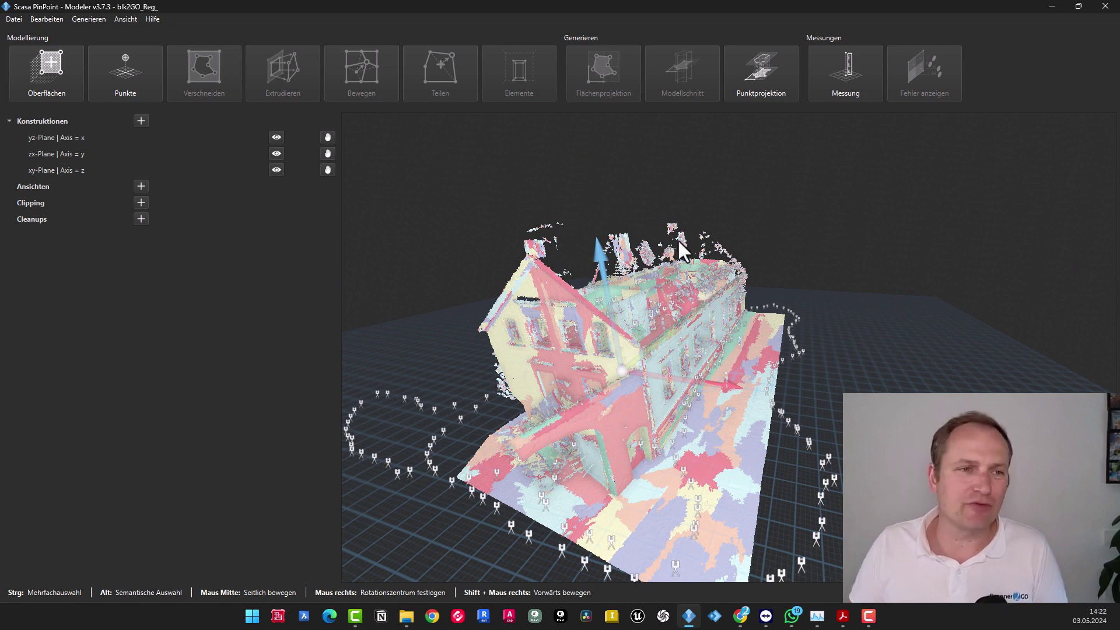
{"action": "left_click_drag", "start_coordinate": [652, 422], "coordinate": [583, 383]}
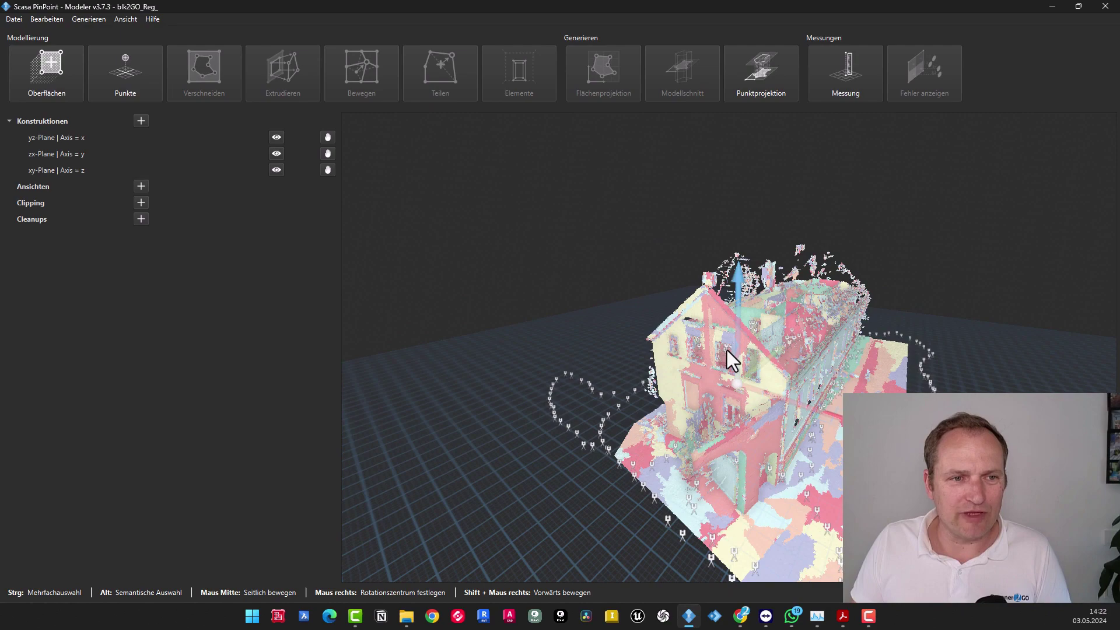
{"action": "scroll", "coordinate": [727, 349], "scroll_direction": "up", "scroll_amount": 10}
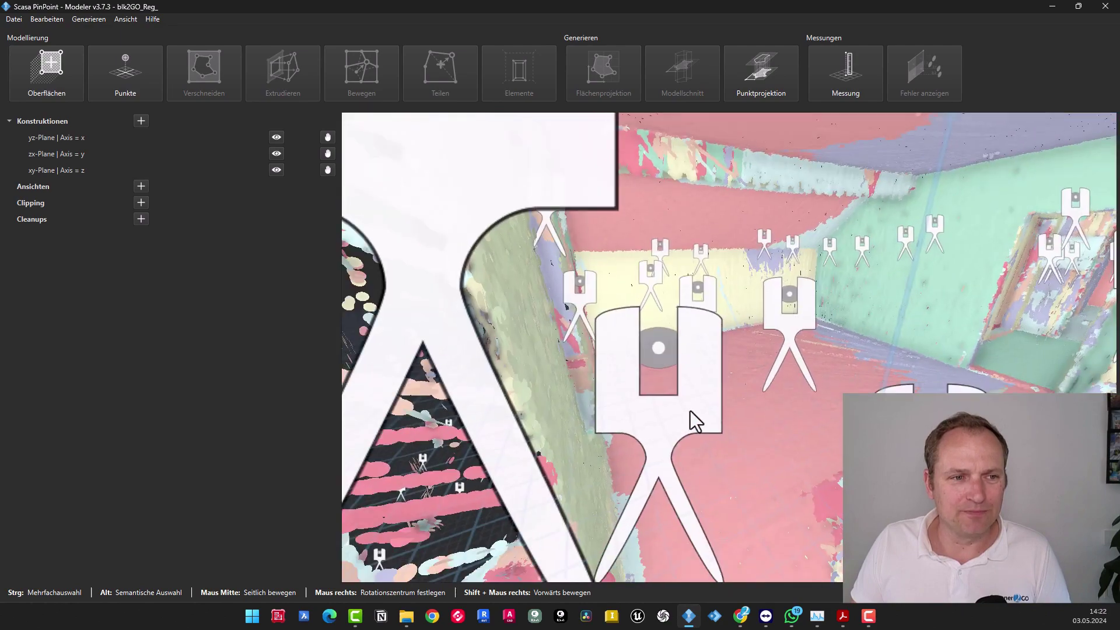
{"action": "scroll", "coordinate": [703, 393], "scroll_direction": "up", "scroll_amount": 5}
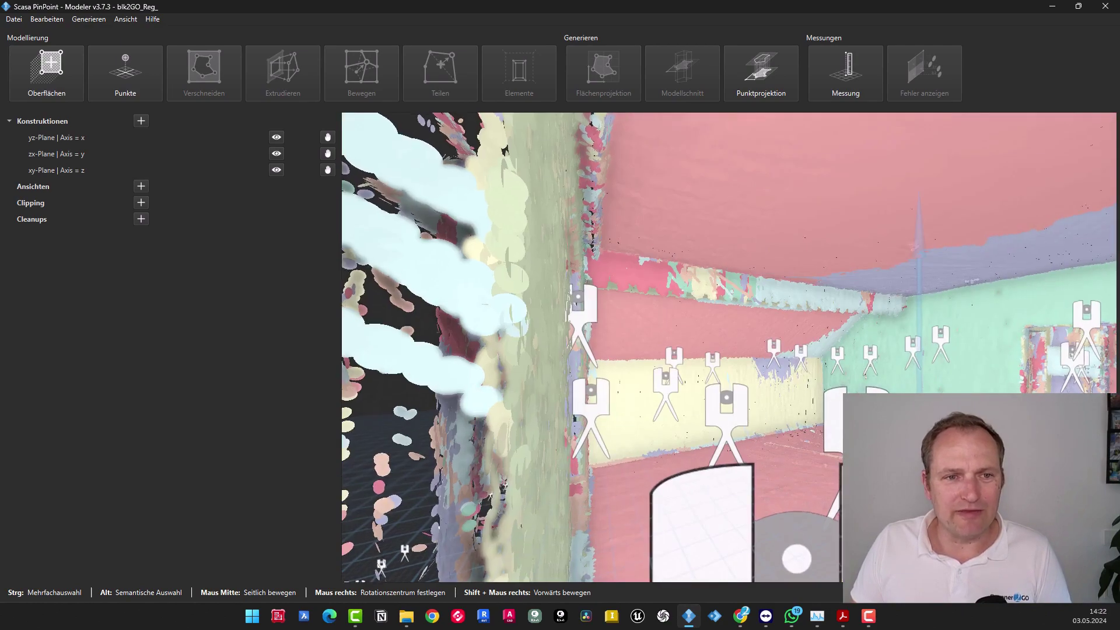
{"action": "scroll", "coordinate": [814, 390], "scroll_direction": "up", "scroll_amount": 5}
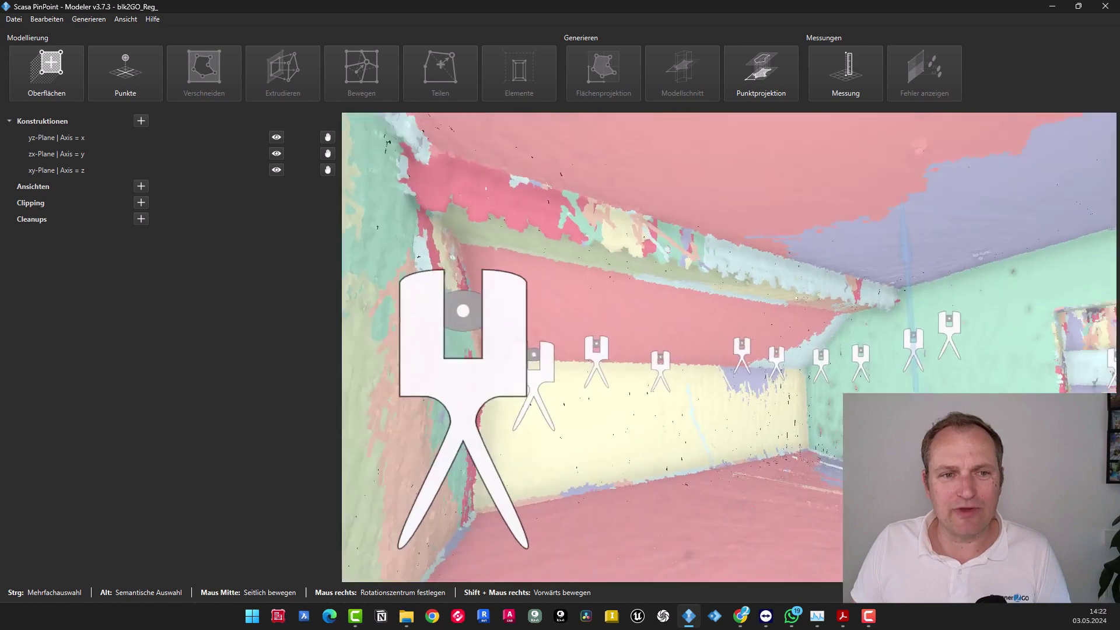
{"action": "scroll", "coordinate": [594, 415], "scroll_direction": "up", "scroll_amount": 5}
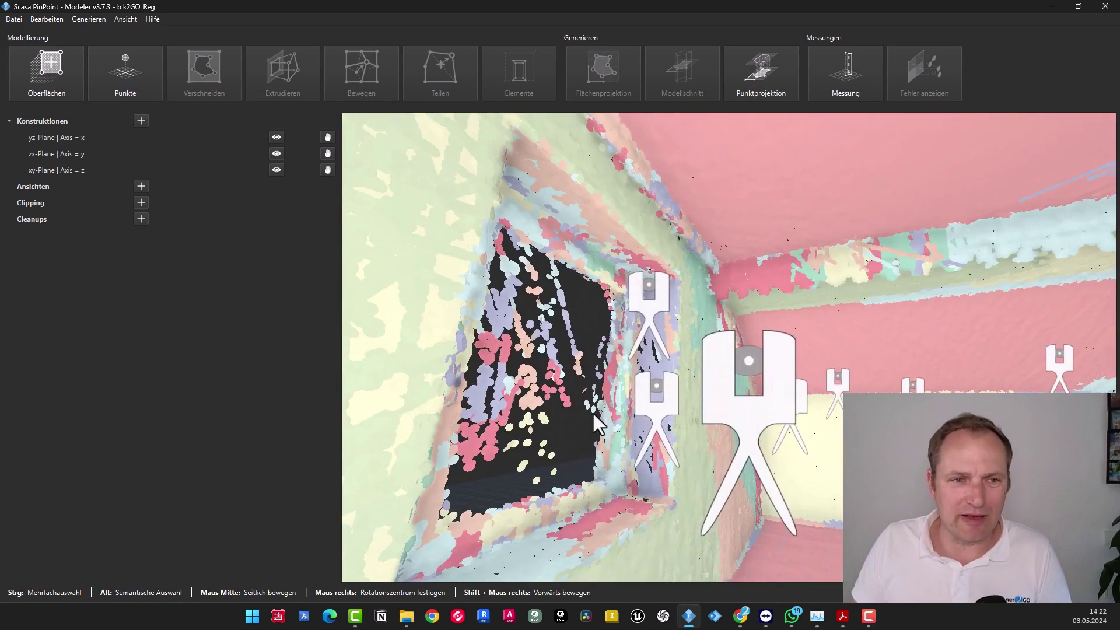
{"action": "scroll", "coordinate": [765, 448], "scroll_direction": "down", "scroll_amount": 5}
{"action": "scroll", "coordinate": [958, 317], "scroll_direction": "up", "scroll_amount": 5}
{"action": "scroll", "coordinate": [625, 265], "scroll_direction": "down", "scroll_amount": 3}
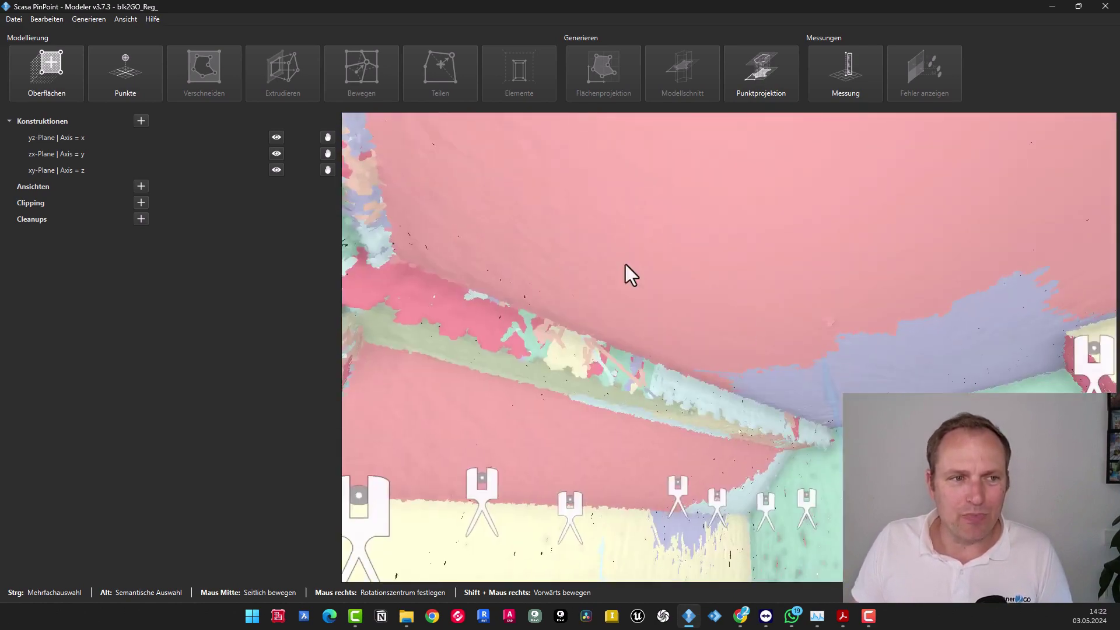
Step: Switch the point-cloud colouring to true, realistic colours
{"action": "left_click", "coordinate": [123, 20]}
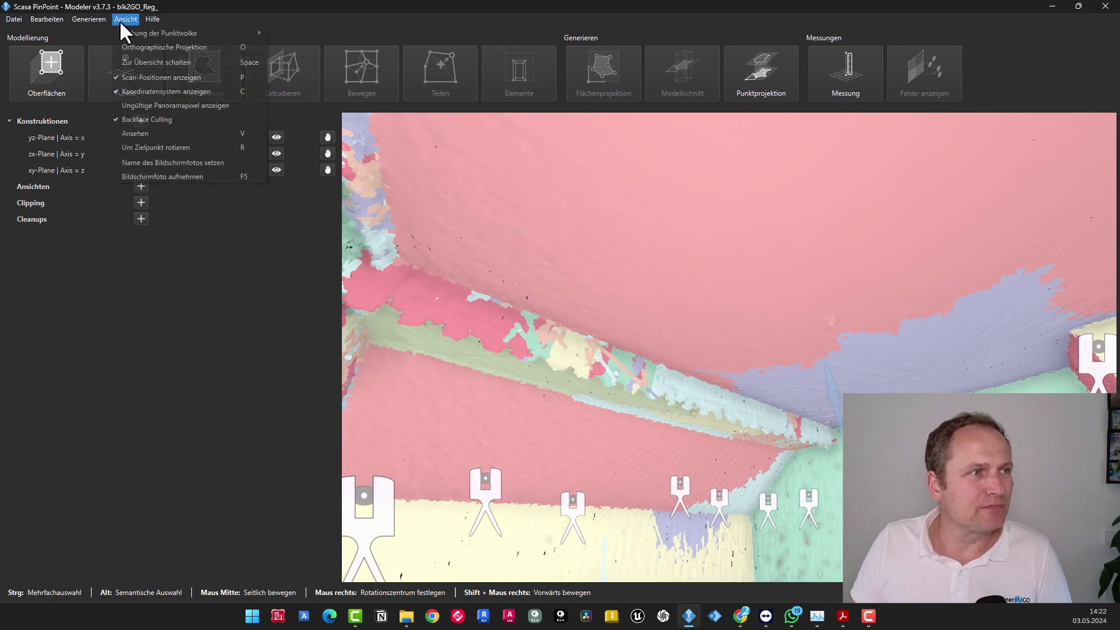
{"action": "mouse_move", "coordinate": [161, 33]}
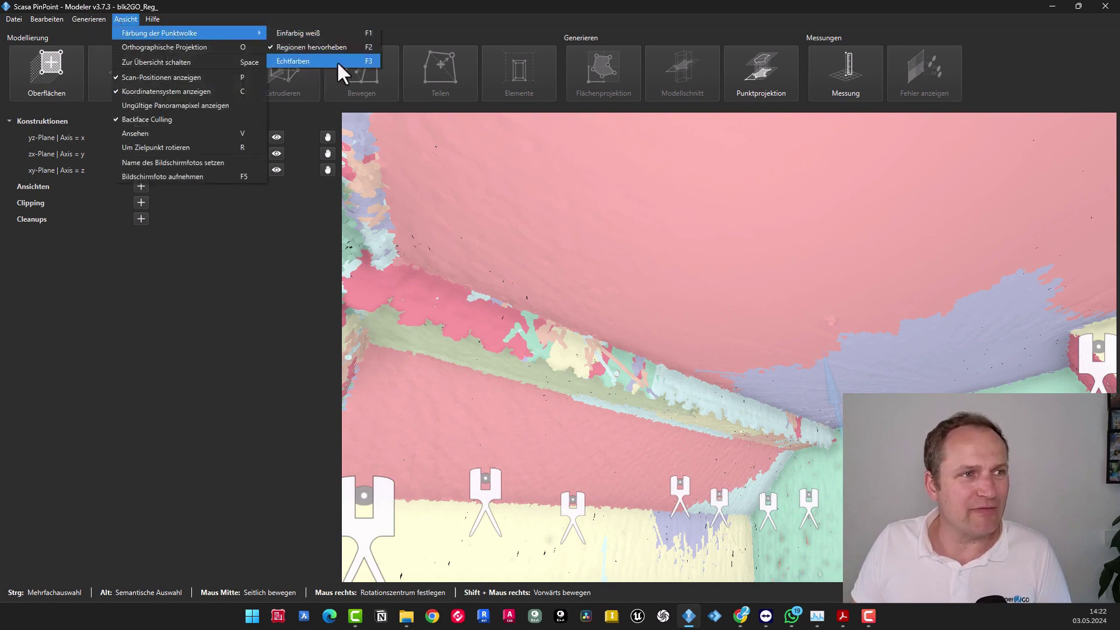
{"action": "left_click", "coordinate": [337, 60]}
{"action": "scroll", "coordinate": [831, 460], "scroll_direction": "up", "scroll_amount": 3}
Step: Orbit through the attic room toward the window wall, wooden ceiling and adjoining room
{"action": "left_click_drag", "start_coordinate": [832, 461], "coordinate": [851, 232]}
{"action": "left_click_drag", "start_coordinate": [768, 210], "coordinate": [778, 348]}
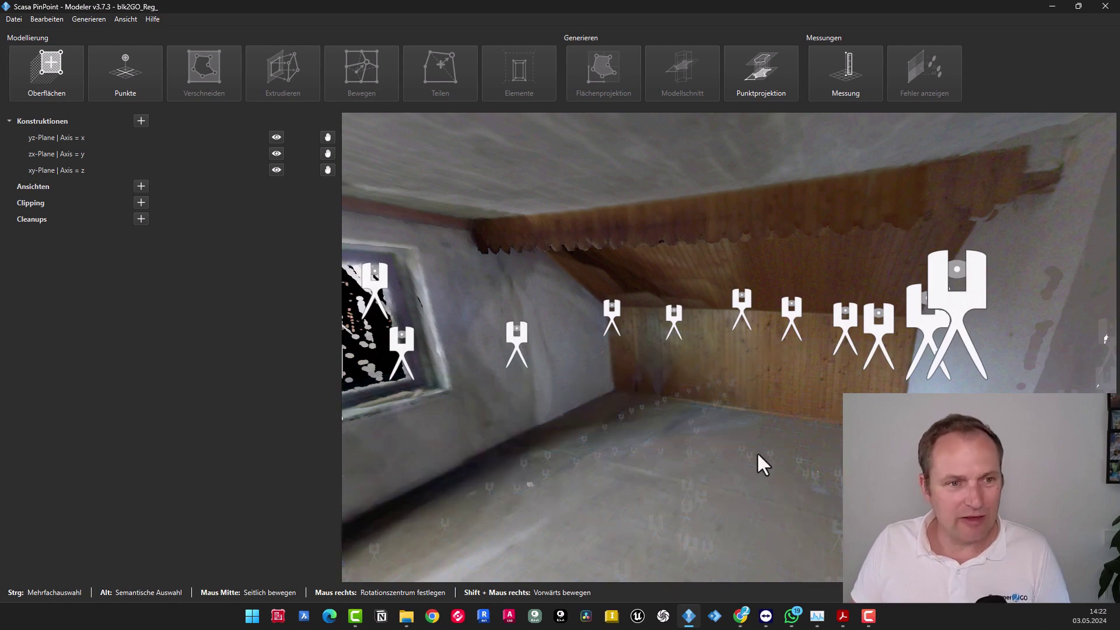
{"action": "left_click_drag", "start_coordinate": [757, 453], "coordinate": [715, 392]}
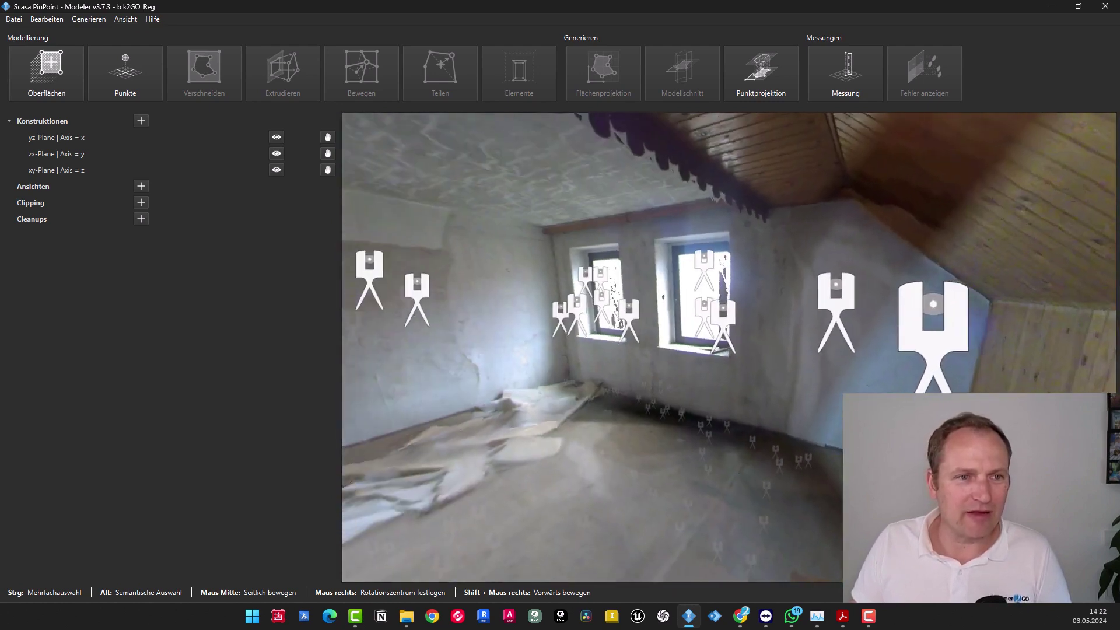
{"action": "left_click_drag", "start_coordinate": [807, 430], "coordinate": [530, 440]}
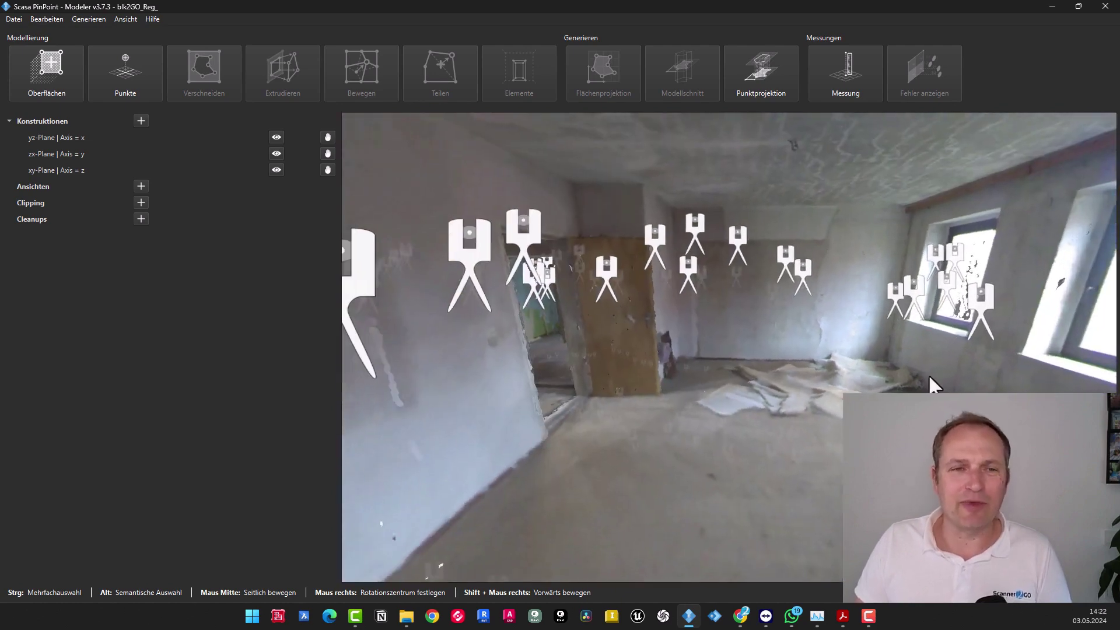
{"action": "left_click_drag", "start_coordinate": [930, 383], "coordinate": [675, 426]}
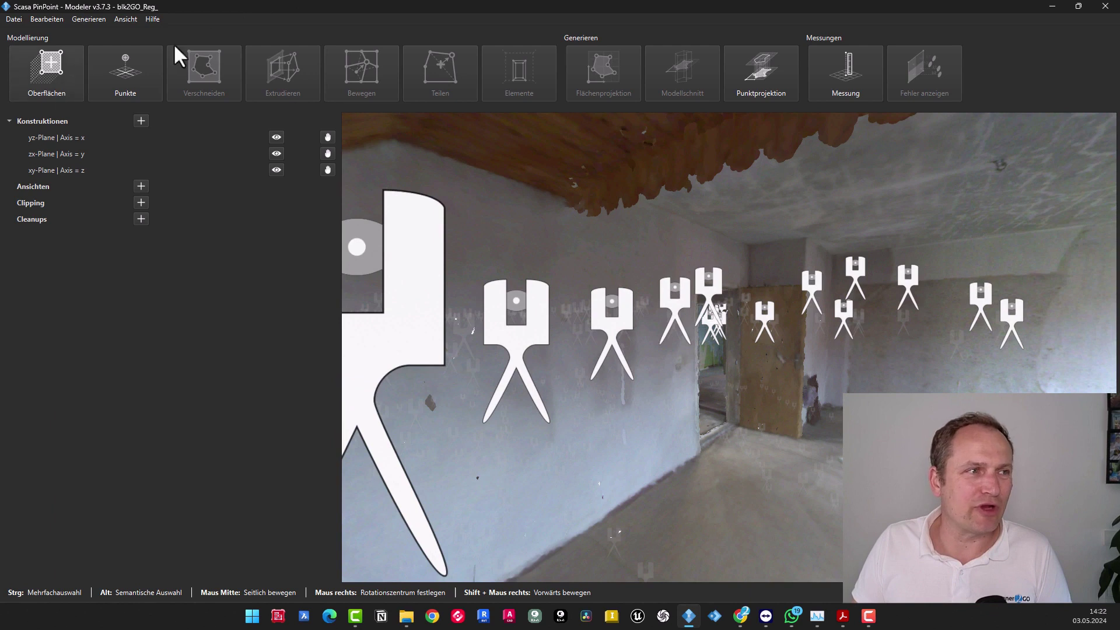
Step: Run Punktprojektion at the wall's cut height, creating 2D Punkte as a floor-plan sketch
{"action": "left_click", "coordinate": [769, 83]}
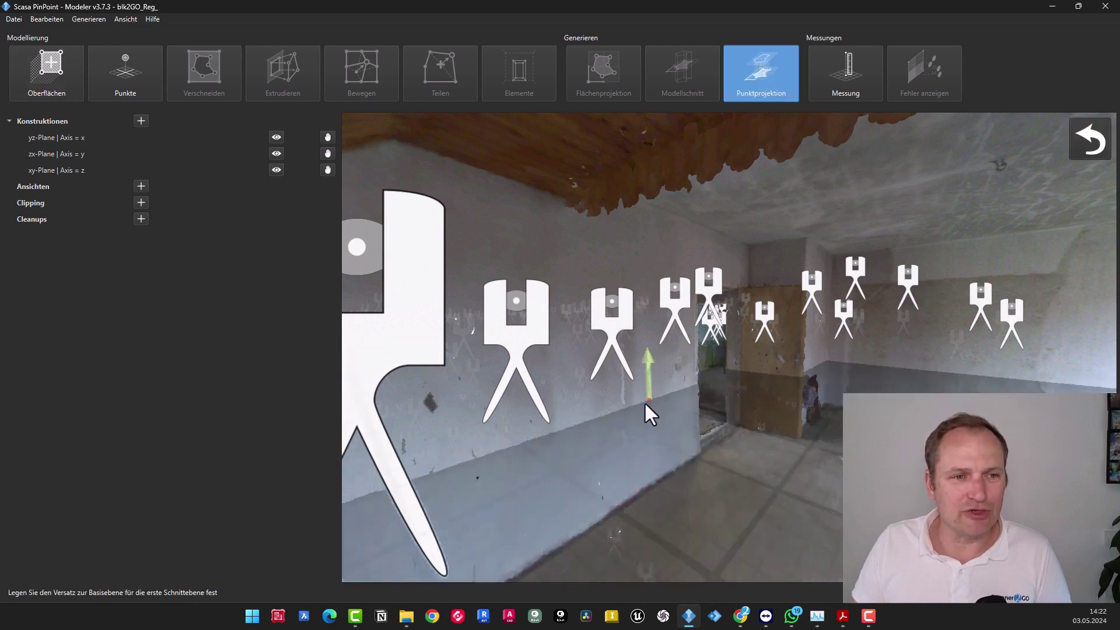
{"action": "left_click", "coordinate": [646, 401]}
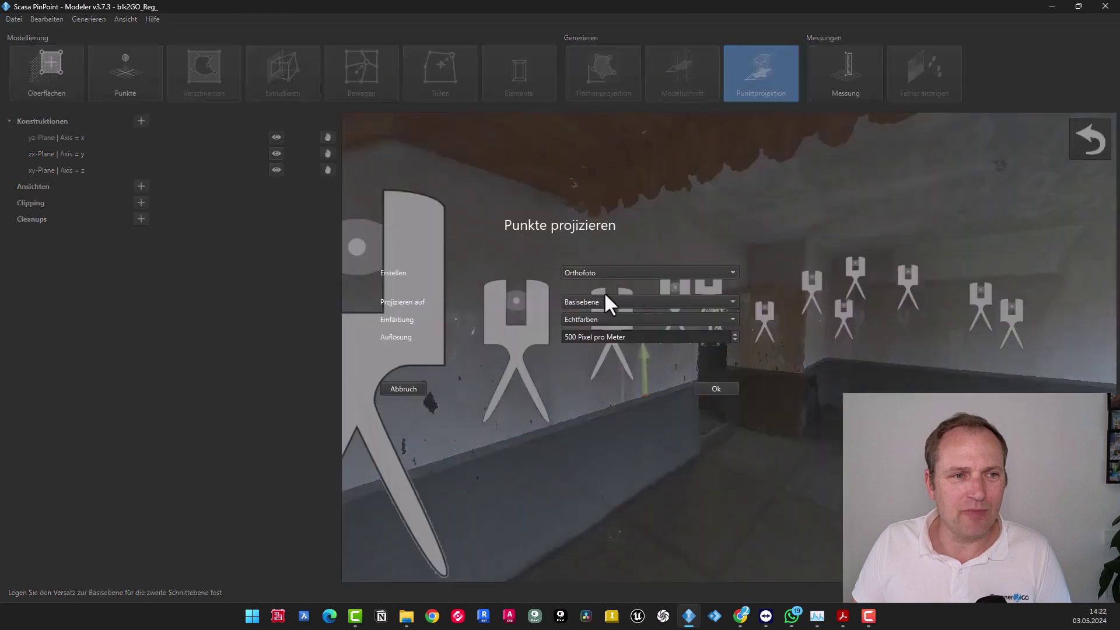
{"action": "left_click", "coordinate": [573, 274]}
{"action": "left_click", "coordinate": [581, 290]}
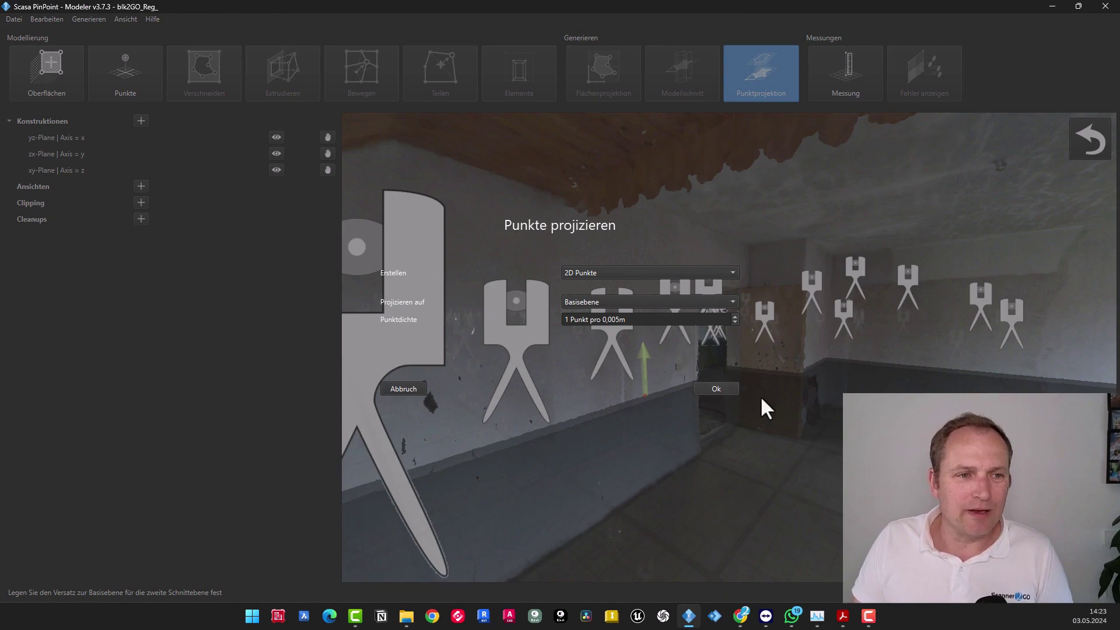
{"action": "left_click", "coordinate": [716, 388]}
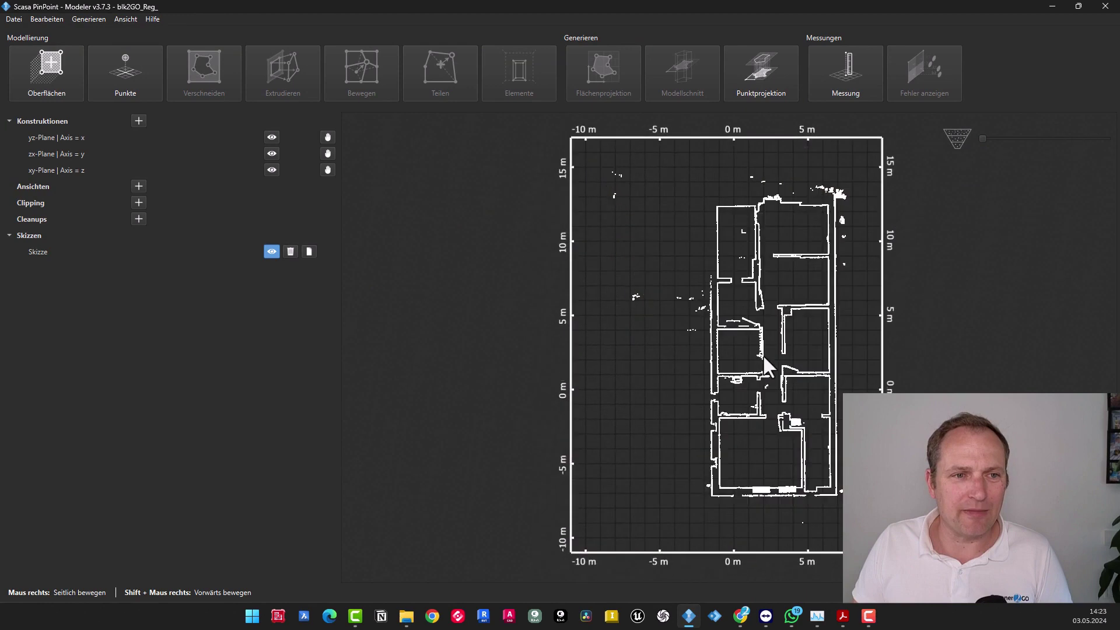
Step: Close the sketch export without saving and return to the 3D scan
{"action": "scroll", "coordinate": [764, 365], "scroll_direction": "up", "scroll_amount": 1}
{"action": "left_click", "coordinate": [309, 251]}
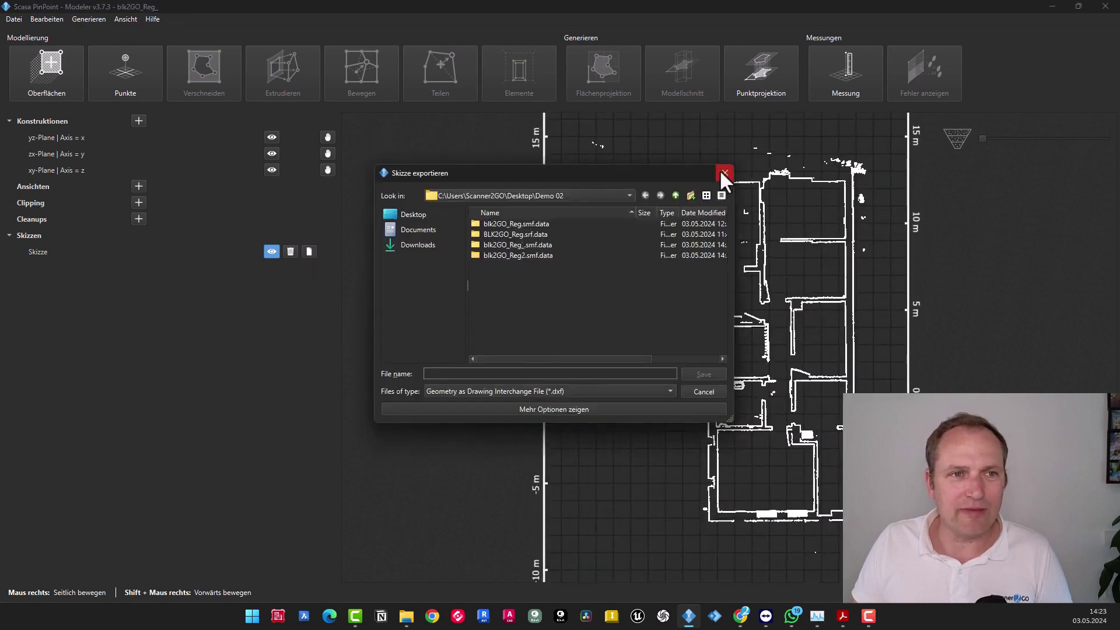
{"action": "left_click", "coordinate": [725, 173]}
{"action": "left_click", "coordinate": [272, 252]}
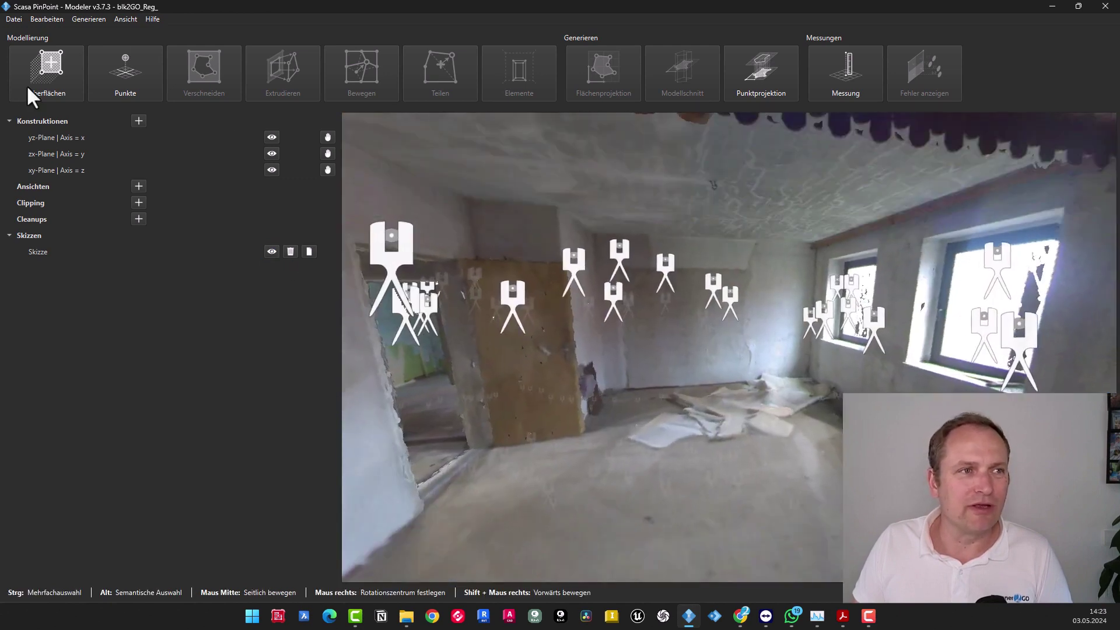
Step: Activate Oberflächen and colour the point cloud with Regionen hervorheben
{"action": "left_click", "coordinate": [54, 73]}
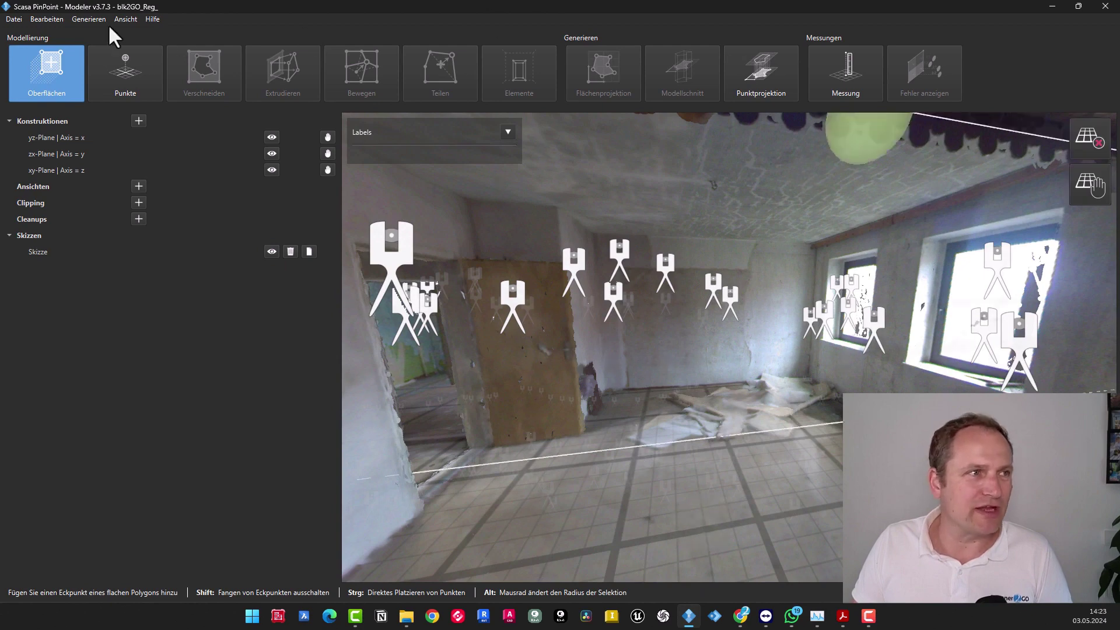
{"action": "left_click", "coordinate": [125, 20]}
{"action": "mouse_move", "coordinate": [142, 32]}
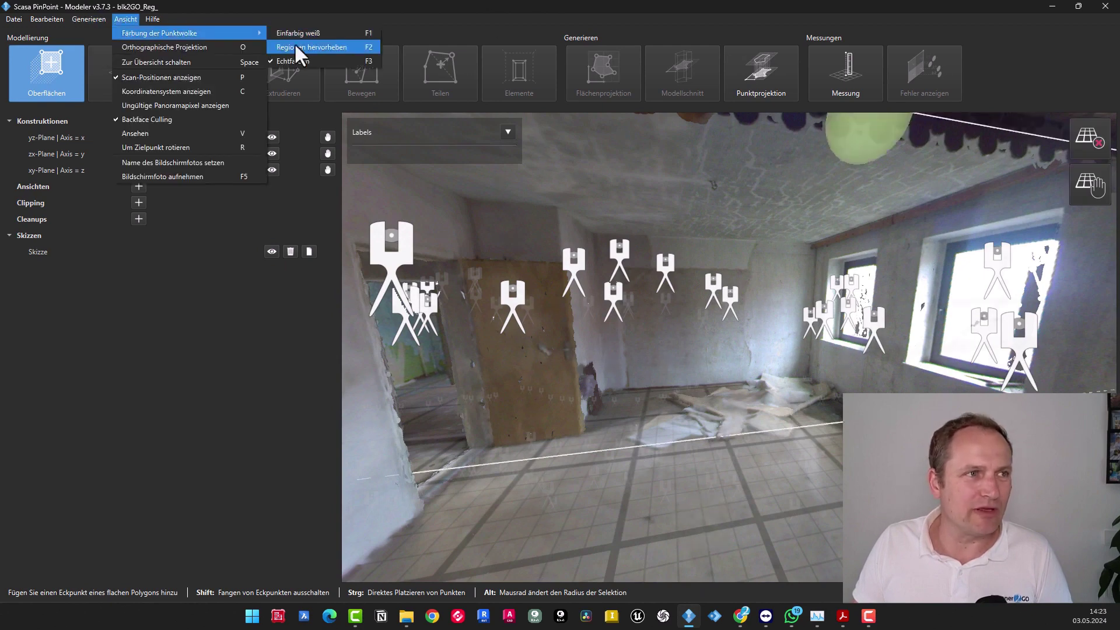
{"action": "left_click", "coordinate": [296, 46]}
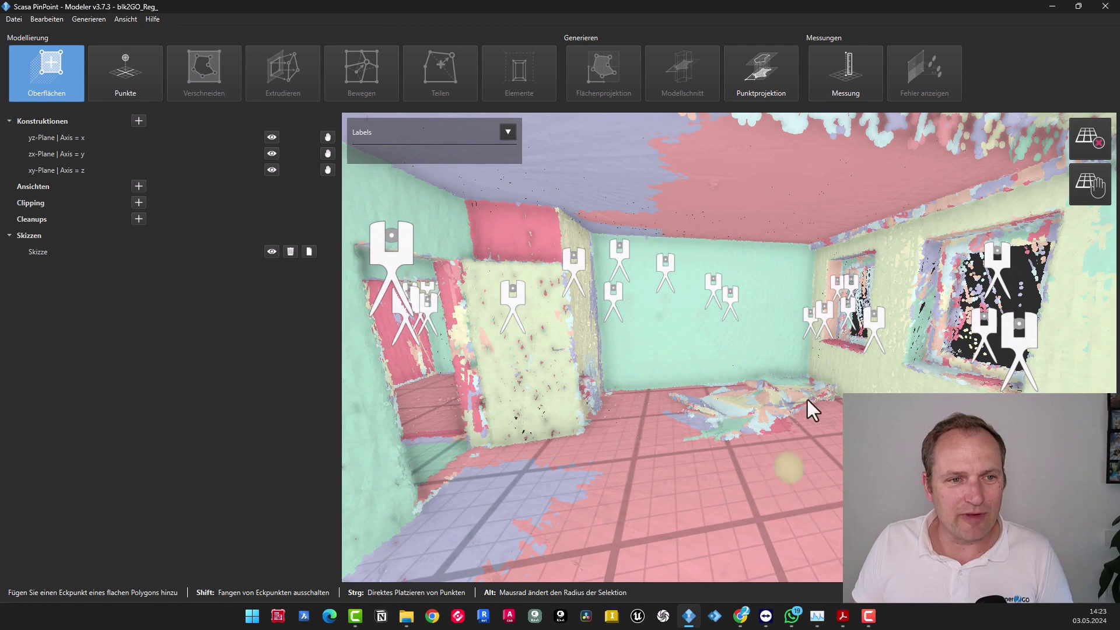
Step: Pick the room's surface from the detected planes to create the Oberflächenmodel polygon
{"action": "left_click", "coordinate": [1088, 189]}
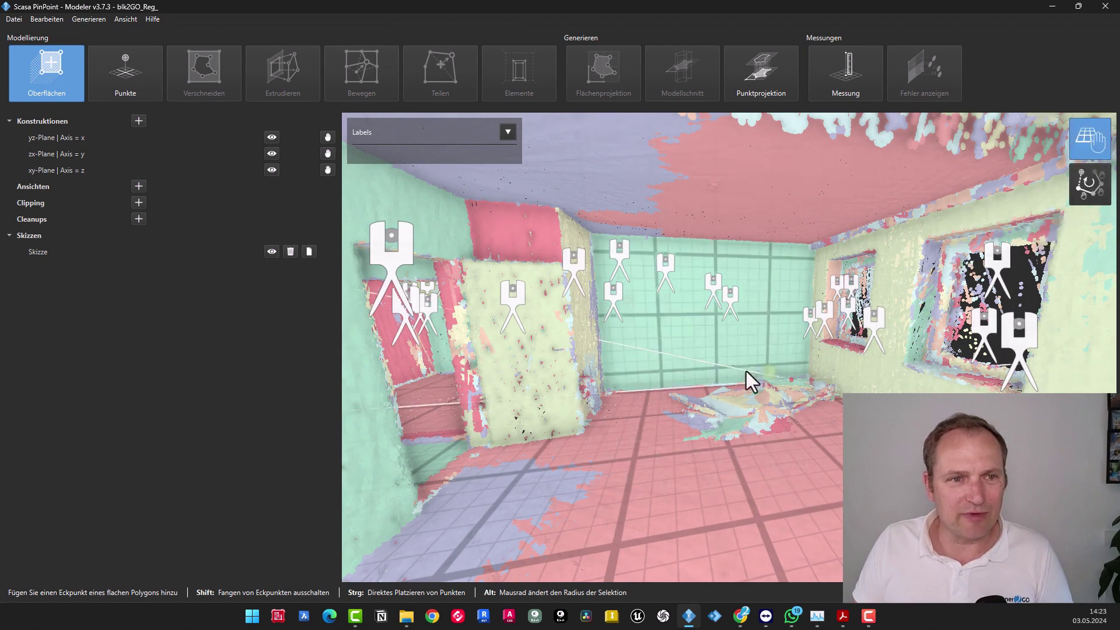
{"action": "left_click_drag", "start_coordinate": [822, 369], "coordinate": [612, 399]}
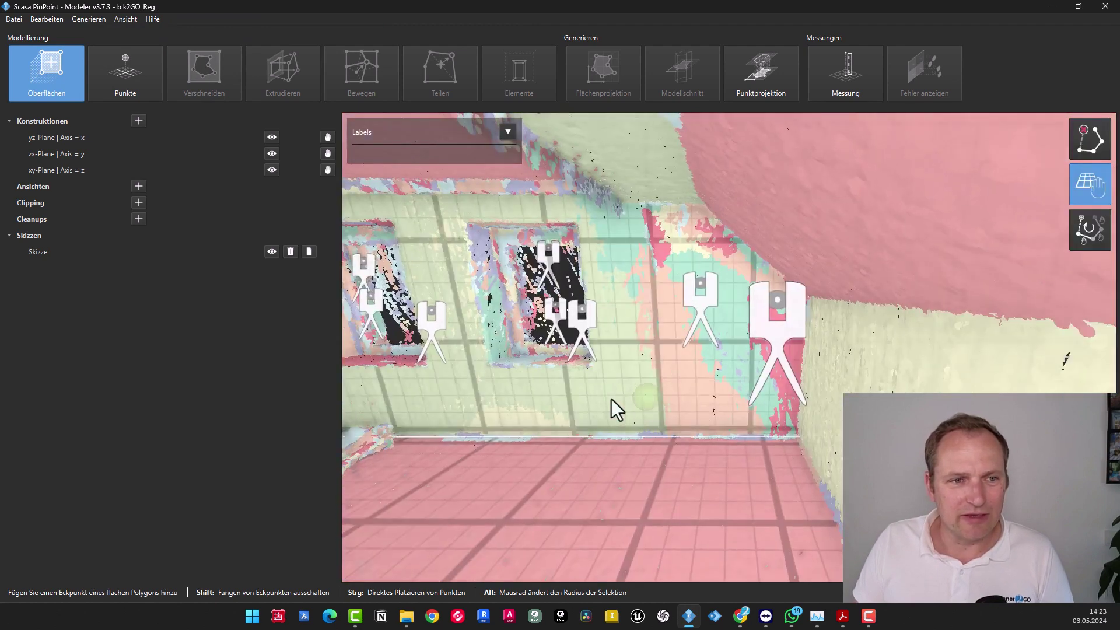
{"action": "left_click_drag", "start_coordinate": [807, 417], "coordinate": [768, 463]}
{"action": "left_click_drag", "start_coordinate": [797, 505], "coordinate": [598, 422]}
{"action": "left_click", "coordinate": [724, 318]}
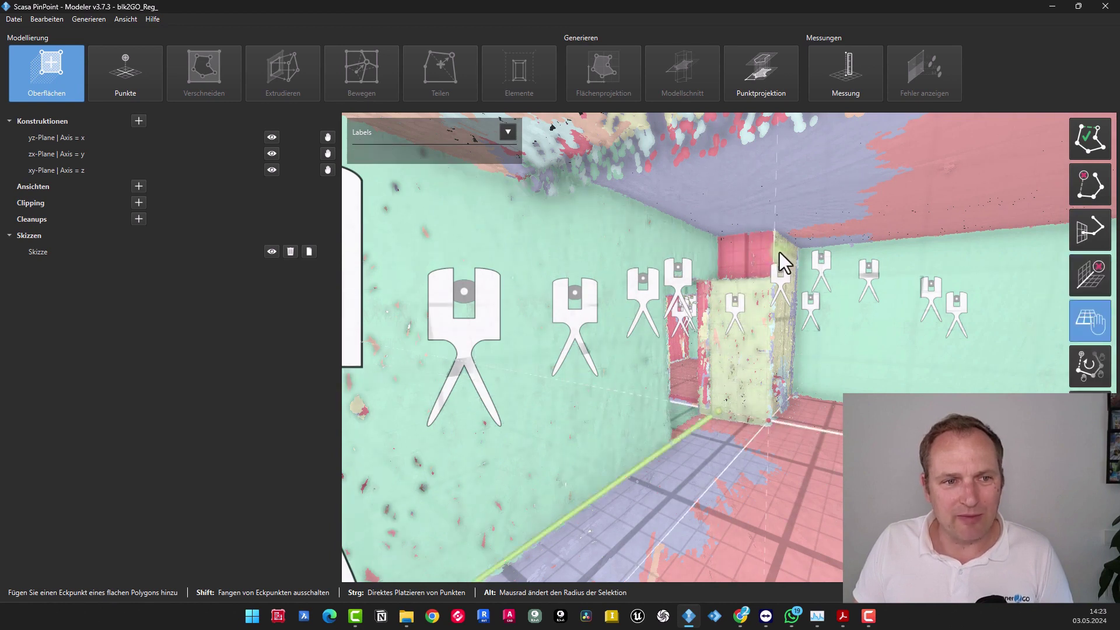
{"action": "key", "text": "Escape"}
{"action": "double_click", "coordinate": [792, 373]}
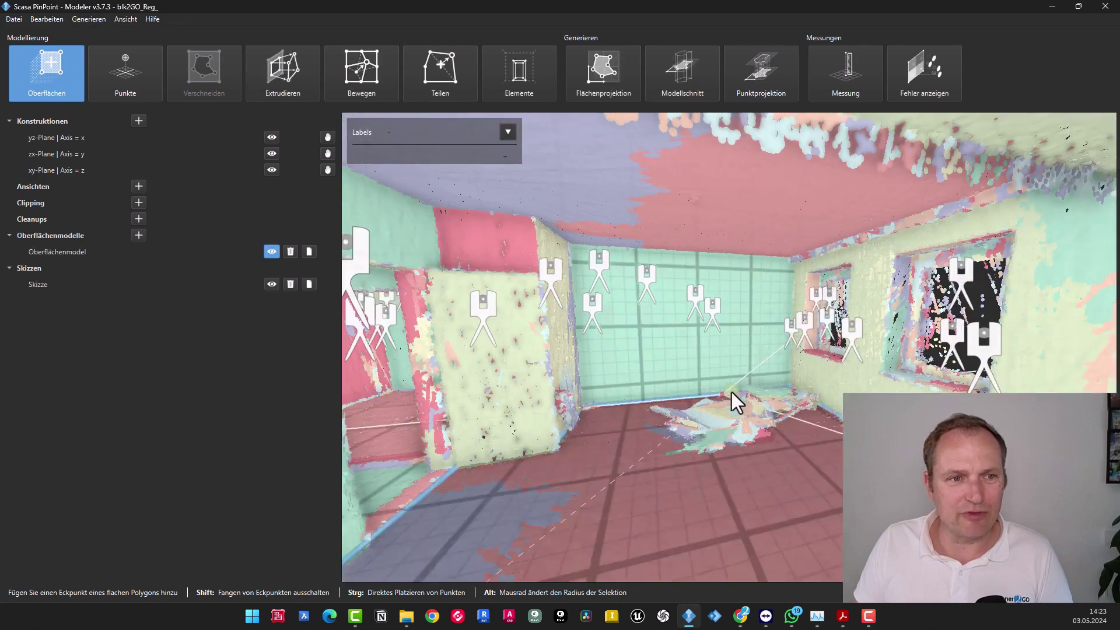
{"action": "left_click_drag", "start_coordinate": [732, 392], "coordinate": [754, 439]}
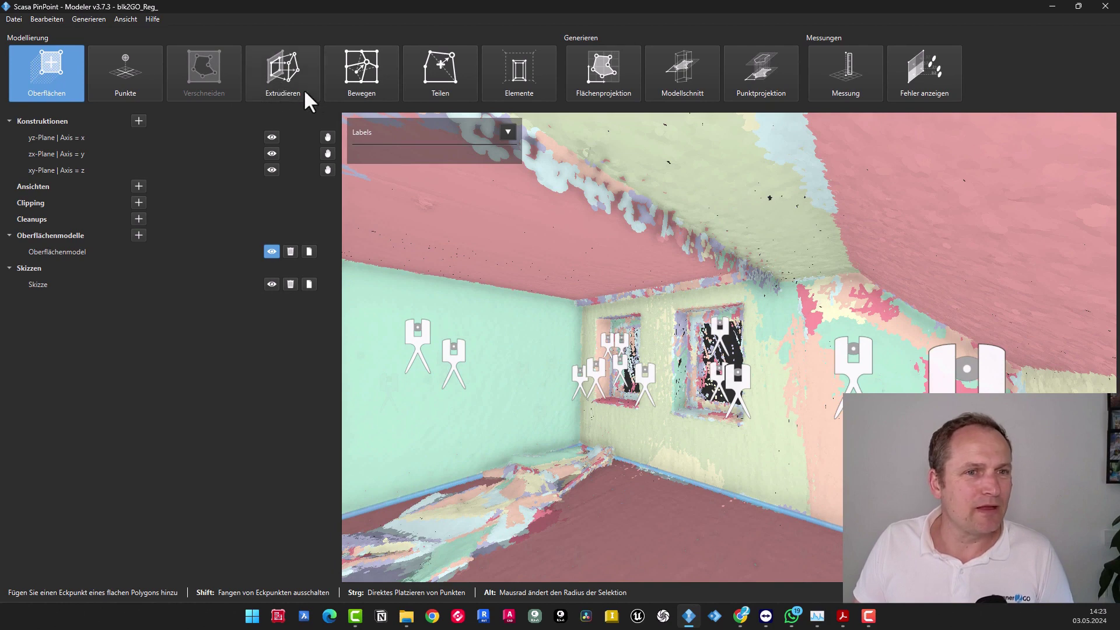
Step: Extrude the floor polygon up to the ceiling and confirm the volume
{"action": "left_click", "coordinate": [283, 81]}
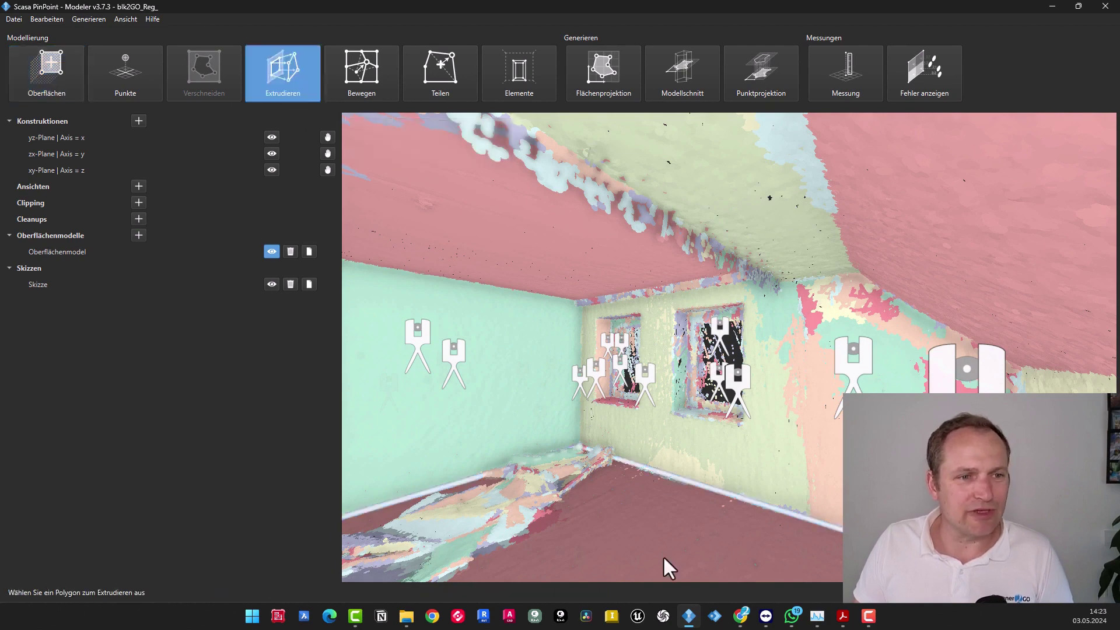
{"action": "left_click_drag", "start_coordinate": [687, 553], "coordinate": [523, 290]}
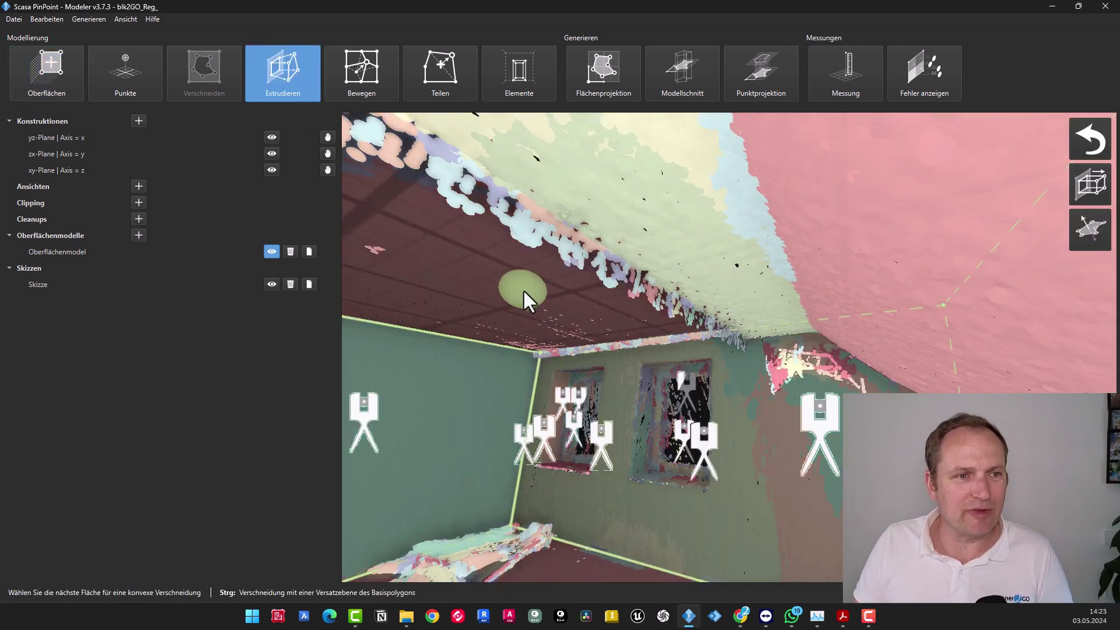
{"action": "left_click", "coordinate": [526, 295]}
{"action": "left_click", "coordinate": [857, 258]}
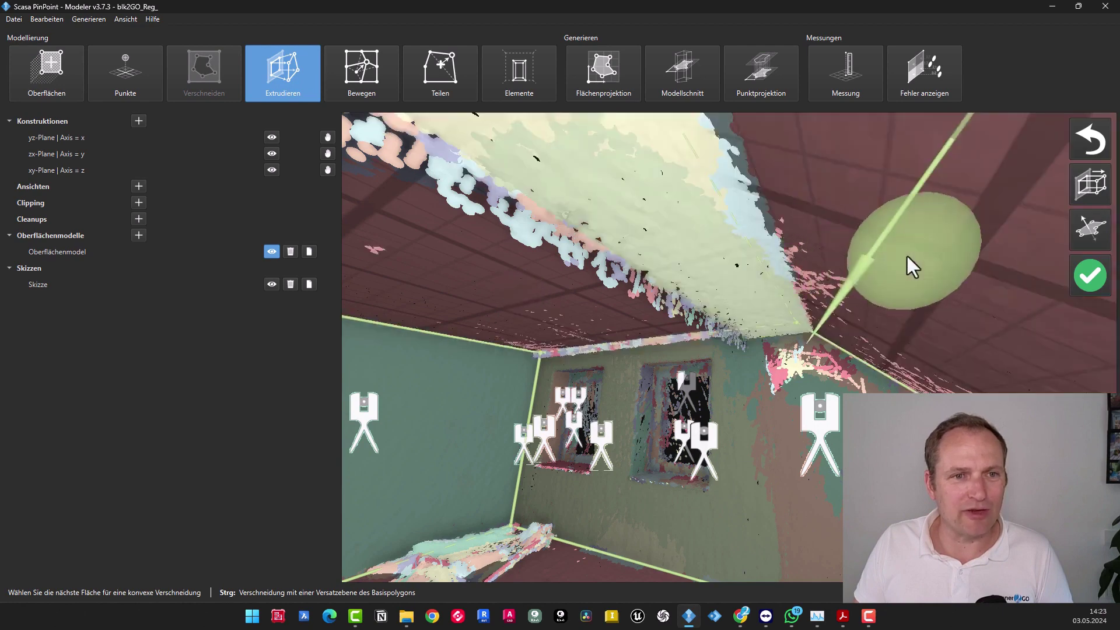
{"action": "left_click", "coordinate": [1089, 277]}
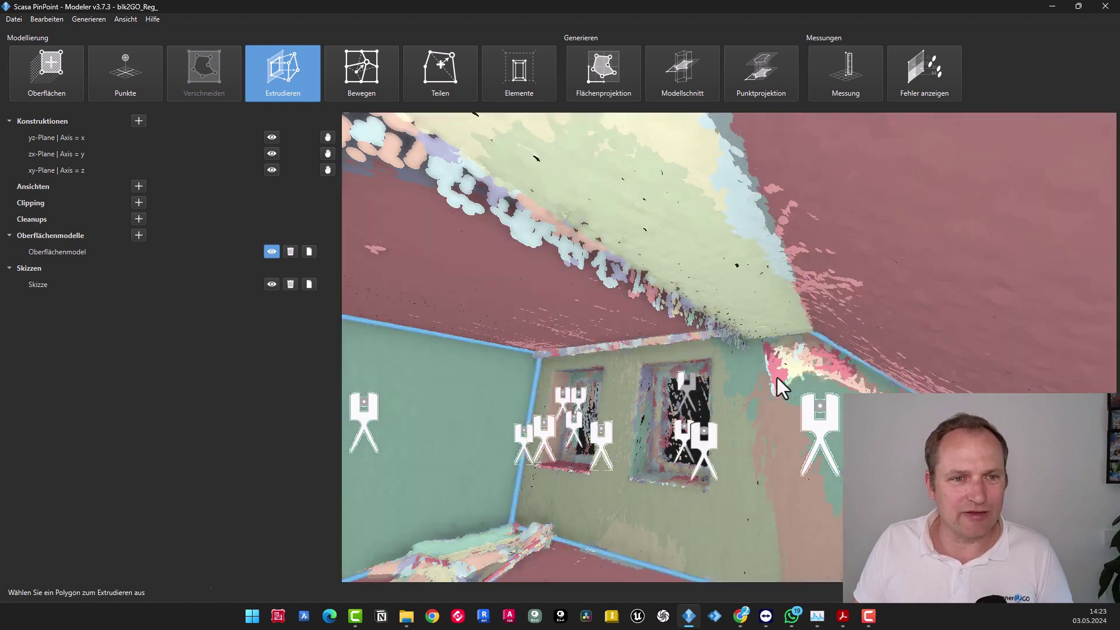
{"action": "left_click_drag", "start_coordinate": [776, 380], "coordinate": [554, 143]}
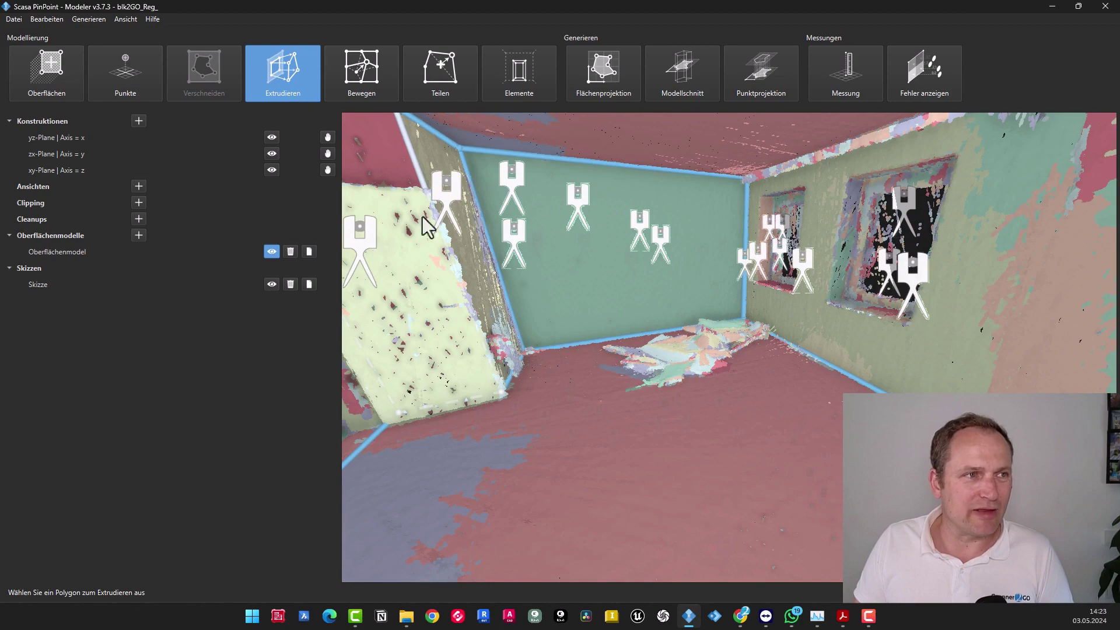
{"action": "key", "text": "Escape"}
Step: Box-select the extruded room to measure it: 98.4005 m² and 61.370 m³
{"action": "left_click_drag", "start_coordinate": [422, 216], "coordinate": [731, 328]}
{"action": "scroll", "coordinate": [713, 334], "scroll_direction": "down", "scroll_amount": 15}
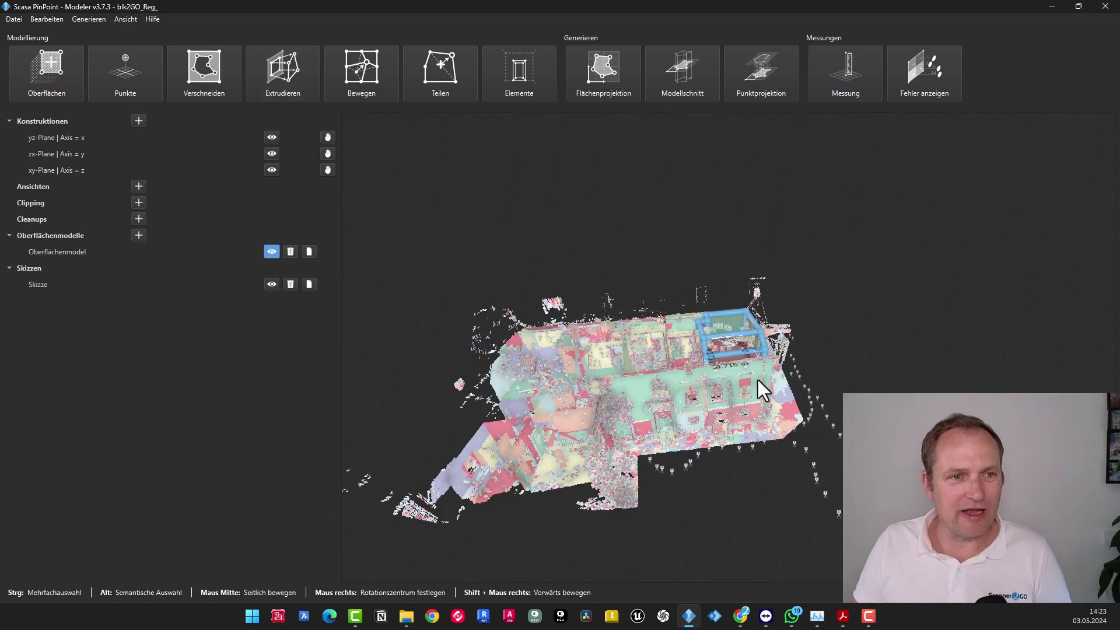
{"action": "scroll", "coordinate": [755, 381], "scroll_direction": "up", "scroll_amount": 5}
{"action": "scroll", "coordinate": [738, 342], "scroll_direction": "up", "scroll_amount": 3}
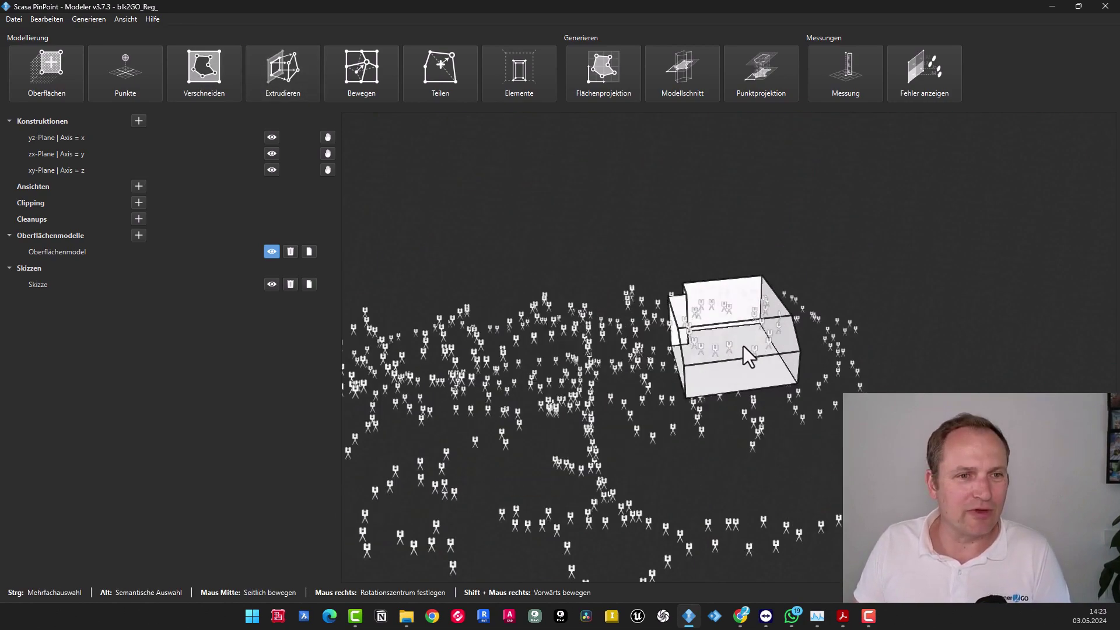
{"action": "scroll", "coordinate": [744, 349], "scroll_direction": "up", "scroll_amount": 5}
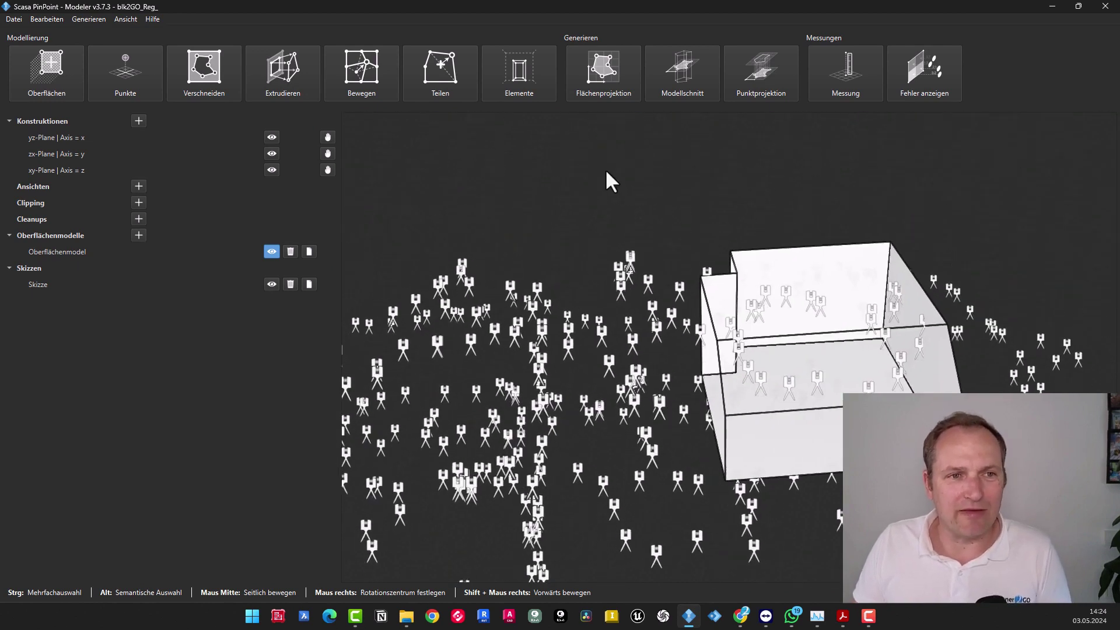
{"action": "left_click_drag", "start_coordinate": [607, 174], "coordinate": [1021, 519]}
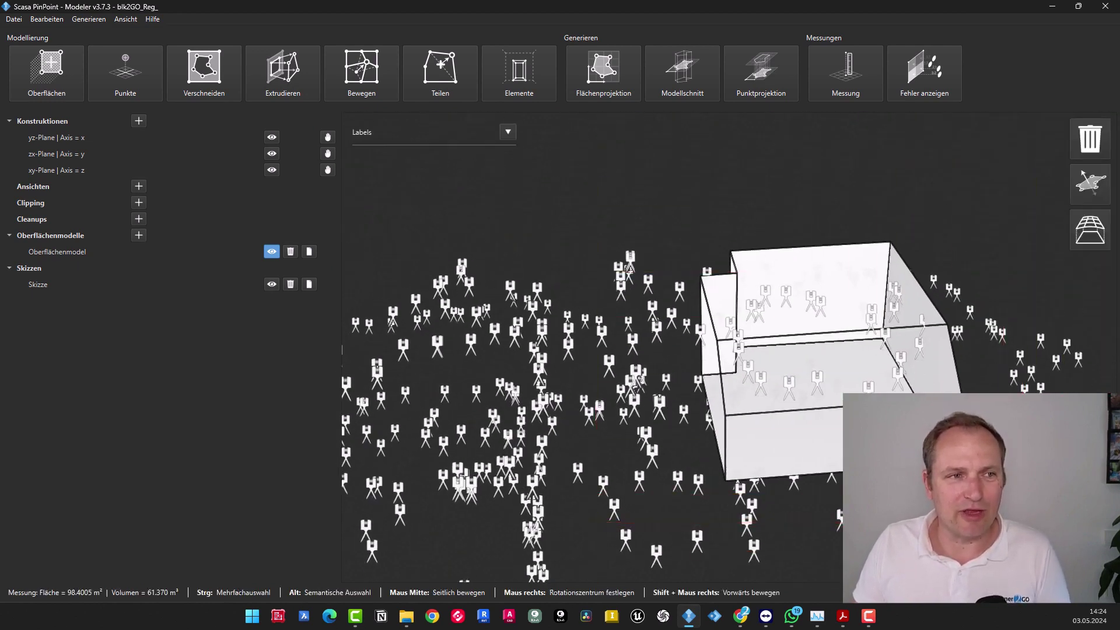